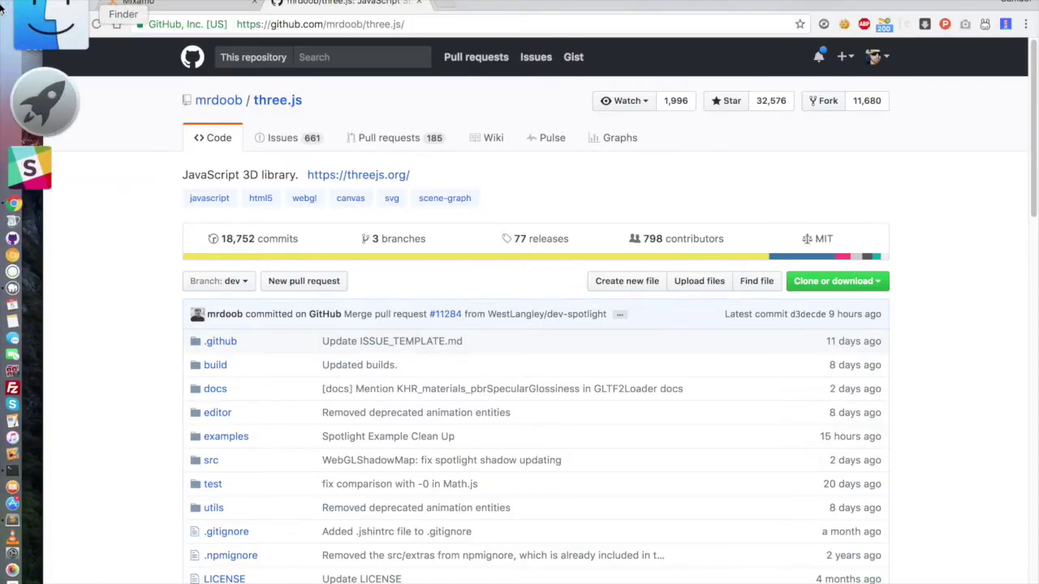
# Step: Show the htdocs/tutorial folder in Finder, then return to the three.js GitHub page
pyautogui.click(2, 8)
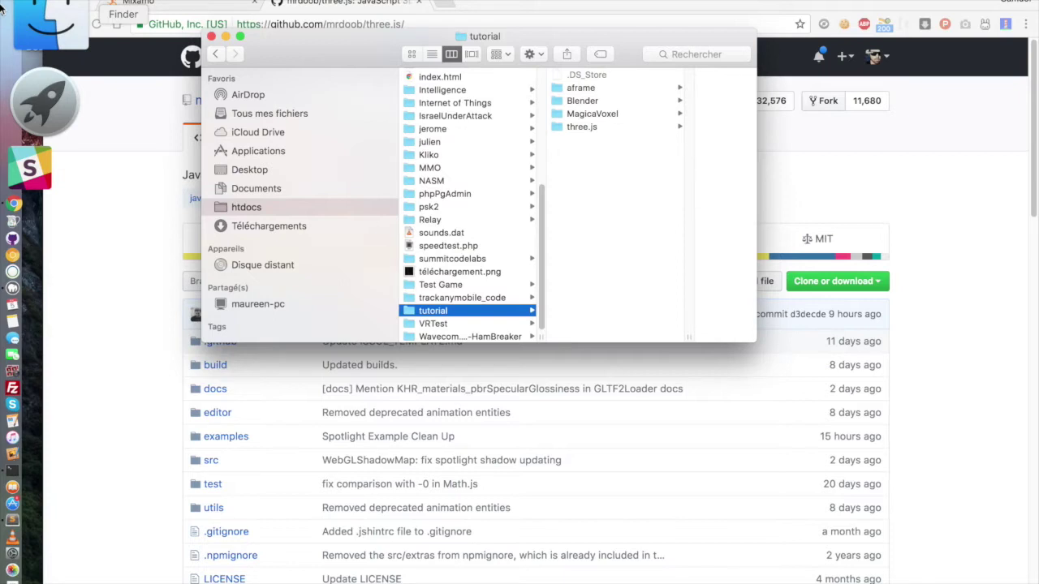
pyautogui.click(155, 200)
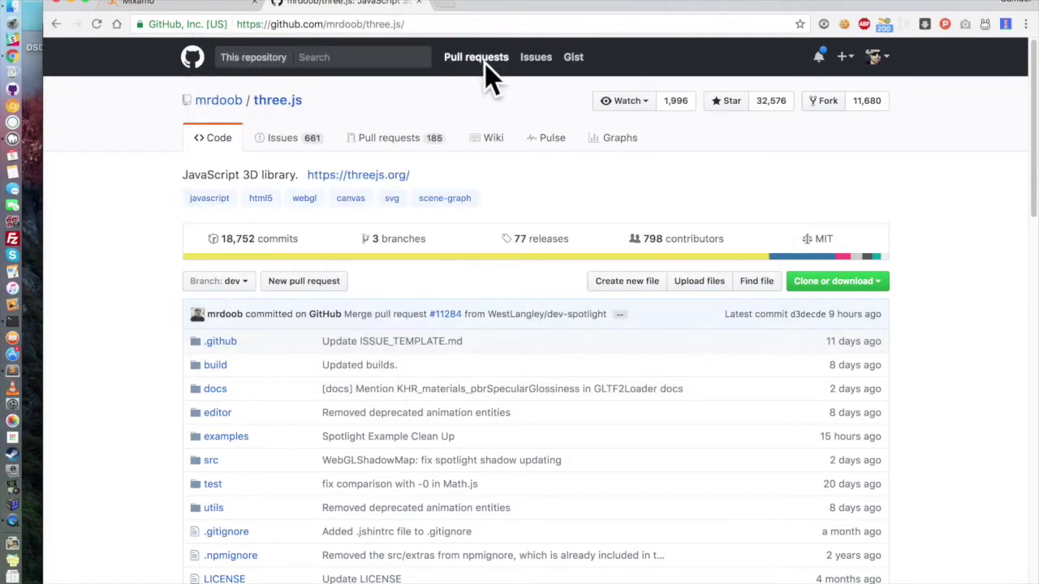
# Step: Browse to three.js > utils > exporters > blender > addons > io_three in Finder
pyautogui.press('super+Tab')
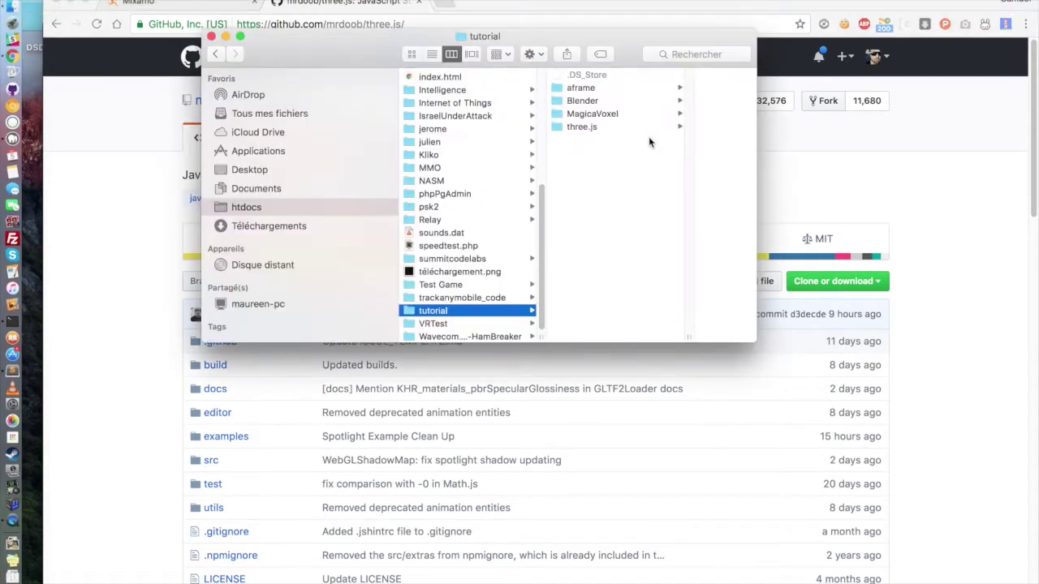
pyautogui.click(591, 128)
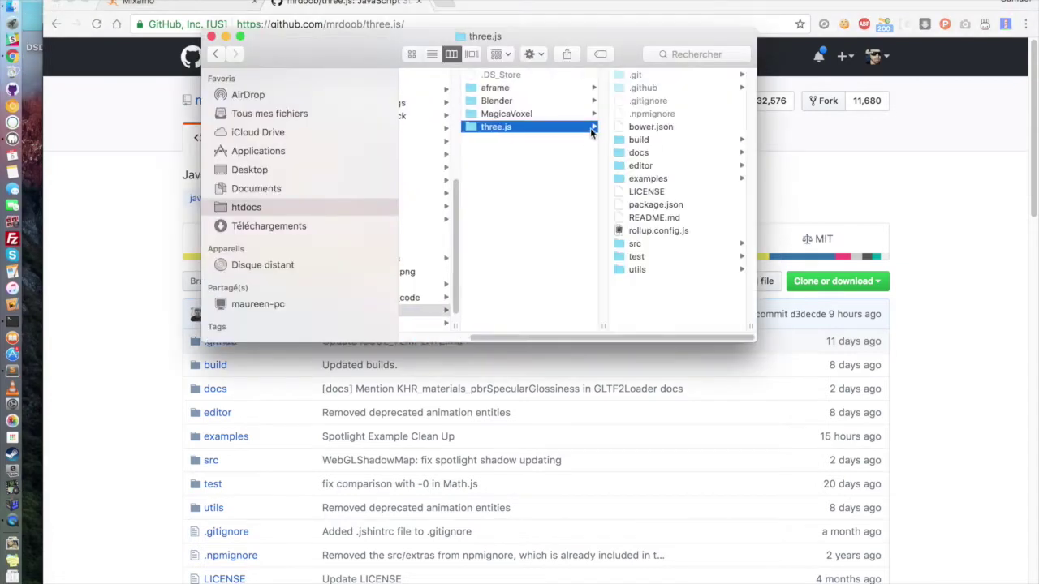
pyautogui.click(633, 269)
pyautogui.click(654, 100)
pyautogui.click(653, 75)
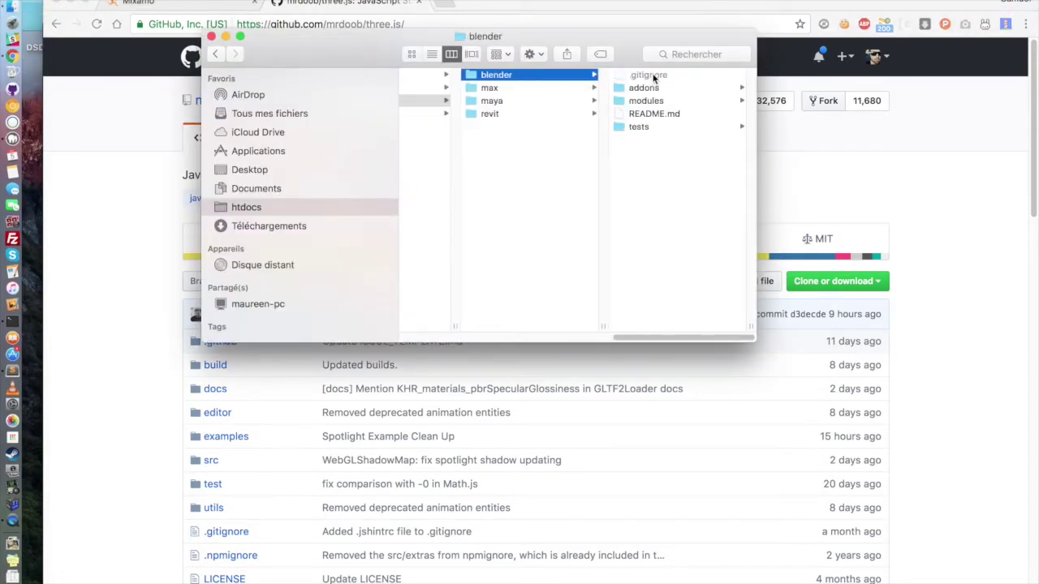
pyautogui.click(655, 87)
pyautogui.click(649, 75)
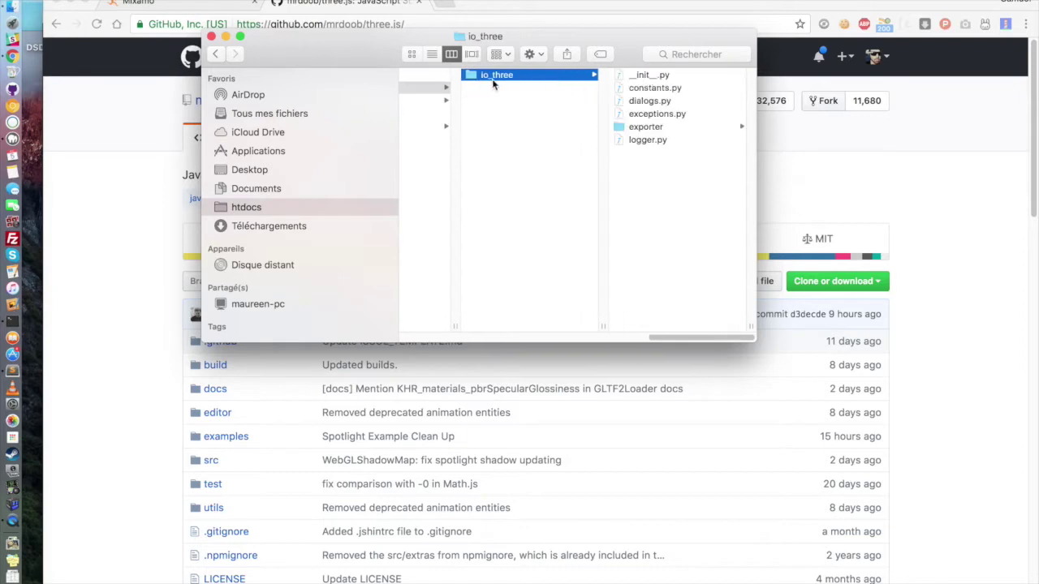
pyautogui.hscroll(-5, 495, 85)
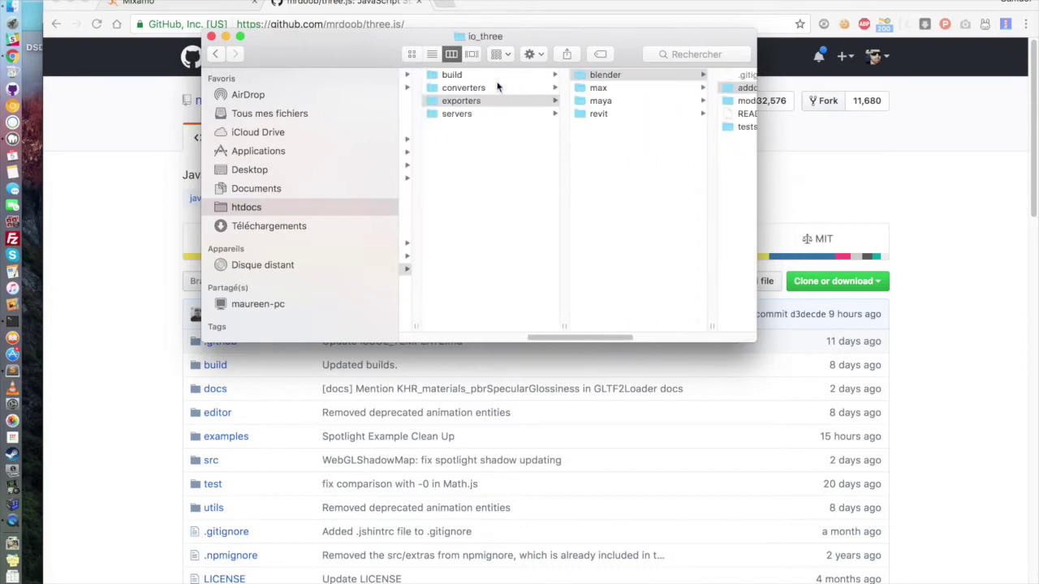
pyautogui.hscroll(-6, 495, 90)
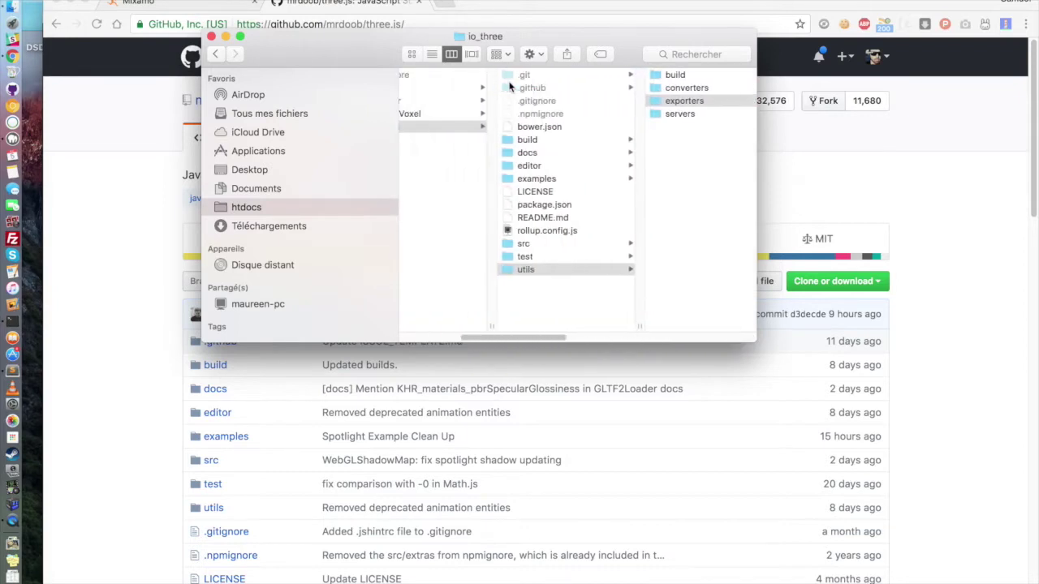
# Step: Open Blender.app's package contents down to Resources > 2.78 > scripts > addons
pyautogui.click(461, 100)
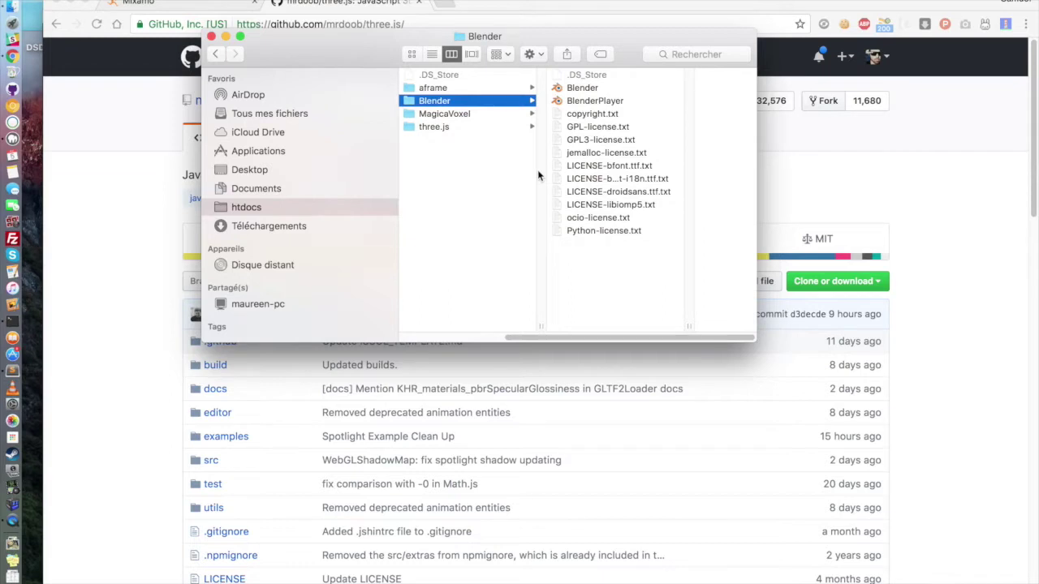
pyautogui.rightClick(576, 88)
pyautogui.click(582, 110)
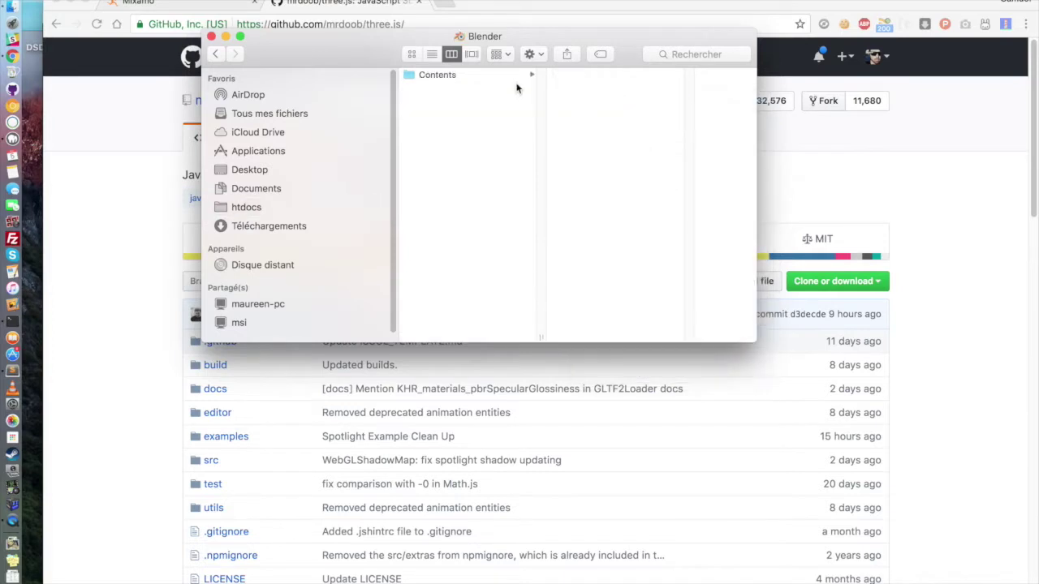
pyautogui.click(565, 128)
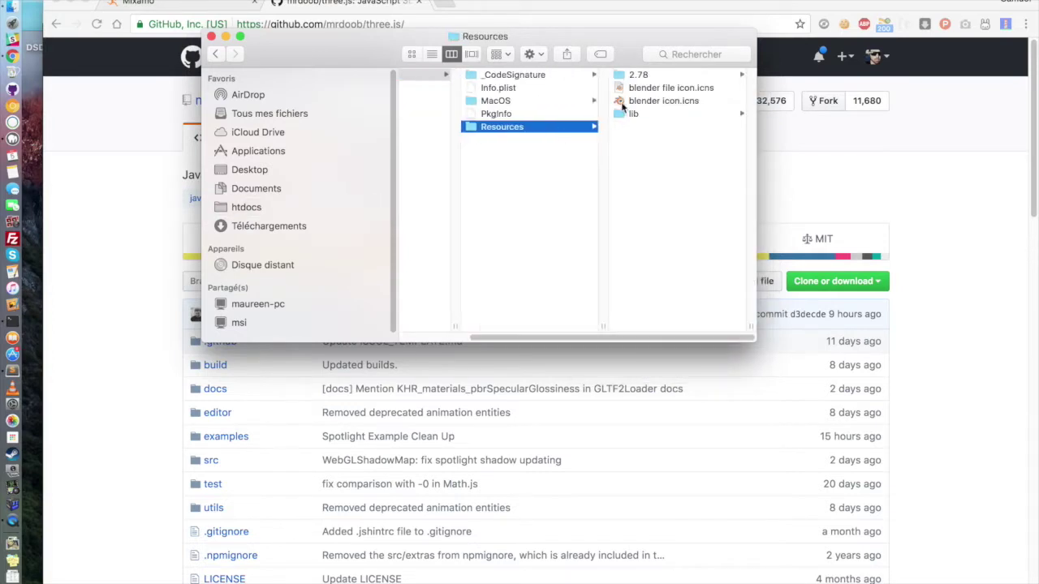
pyautogui.click(637, 75)
pyautogui.click(646, 101)
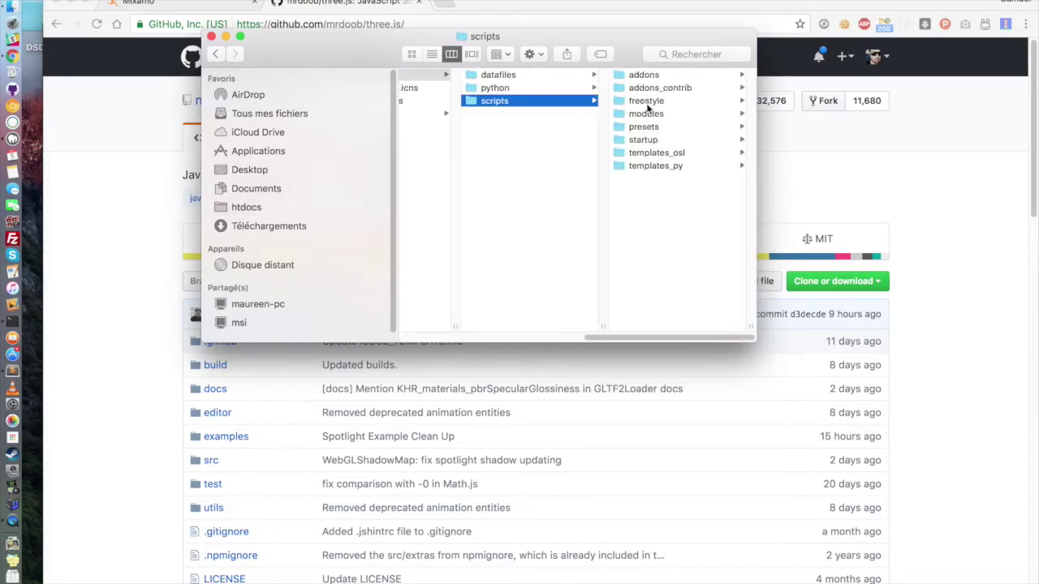
pyautogui.click(652, 74)
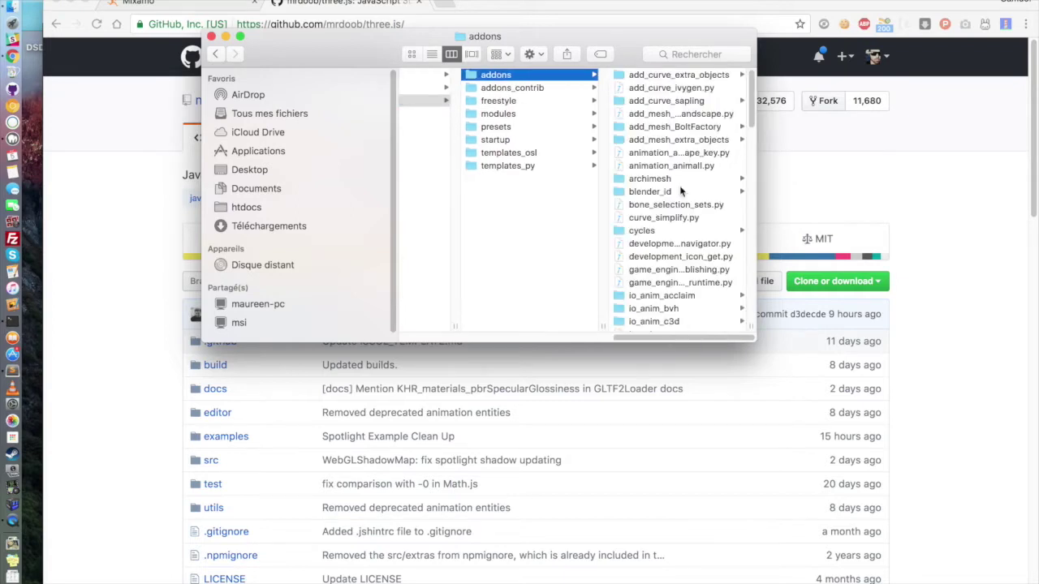
pyautogui.scroll(-10, 680, 185)
pyautogui.hscroll(-5, 592, 174)
pyautogui.hscroll(-5, 592, 174)
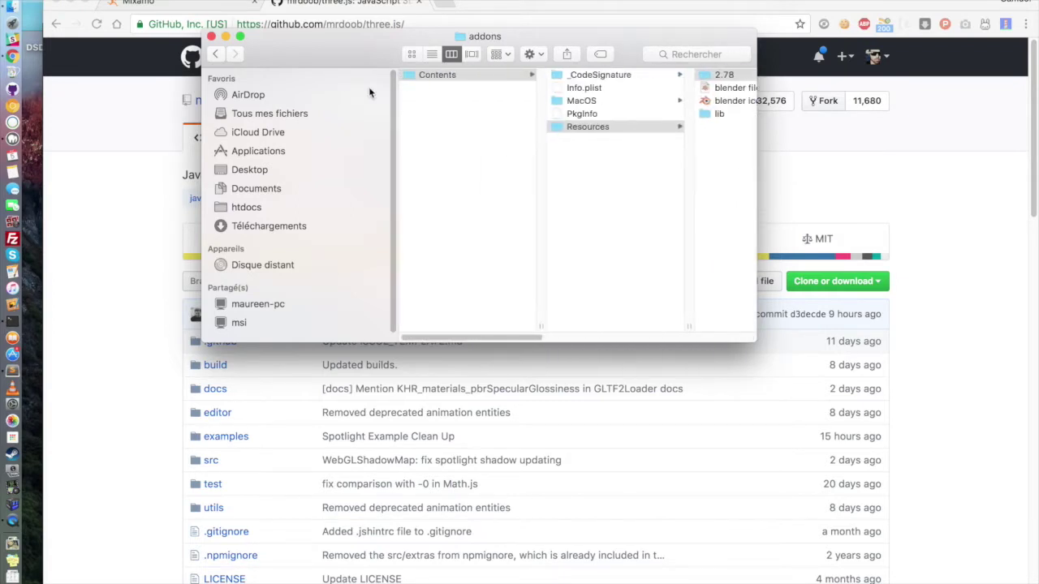
# Step: Return to htdocs and open the tutorial folder
pyautogui.click(301, 206)
pyautogui.scroll(-10, 457, 155)
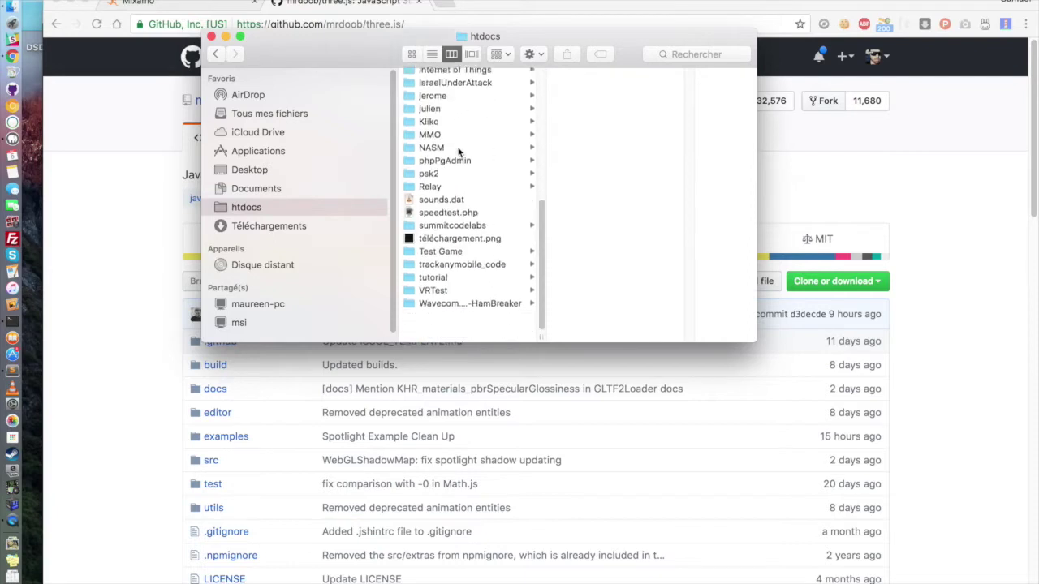
pyautogui.scroll(1, 460, 218)
pyautogui.scroll(3, 459, 181)
pyautogui.scroll(-3, 460, 181)
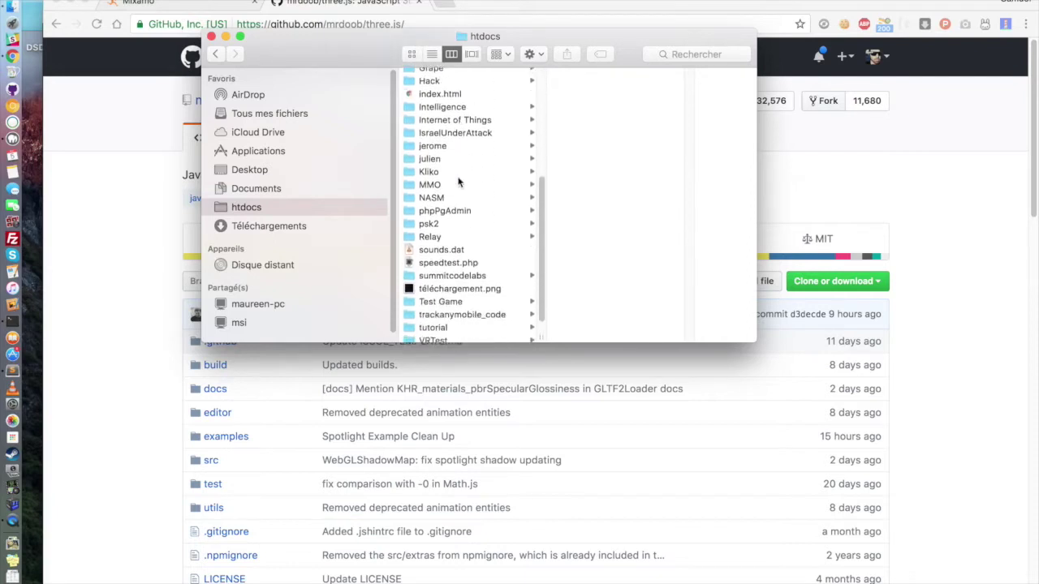
pyautogui.click(452, 313)
# Step: Launch Blender and enable the Import-Export: Three.js Format add-on in User Preferences
pyautogui.click(584, 101)
pyautogui.click(633, 90)
pyautogui.click(68, 11)
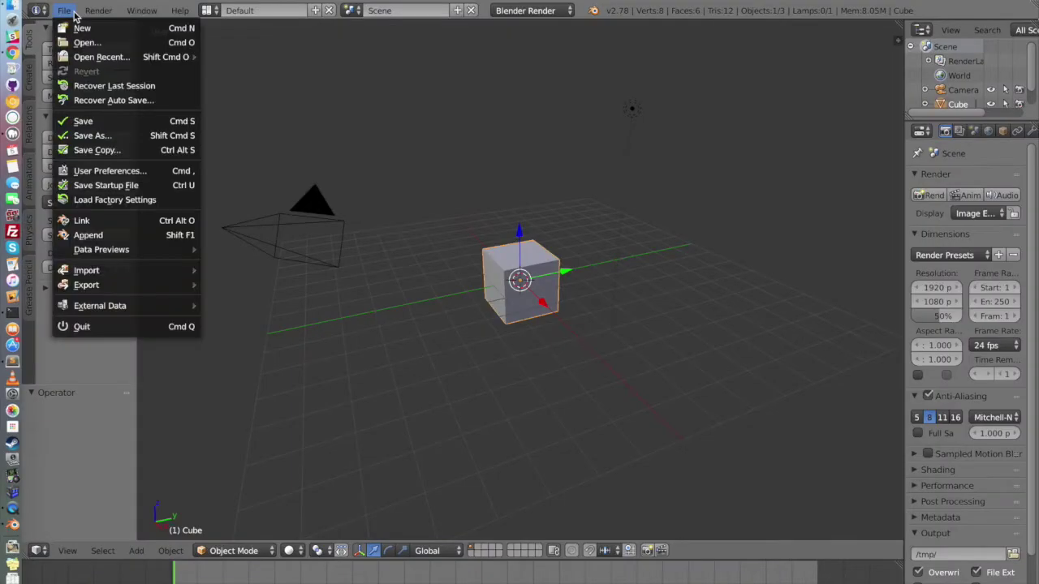
pyautogui.click(108, 171)
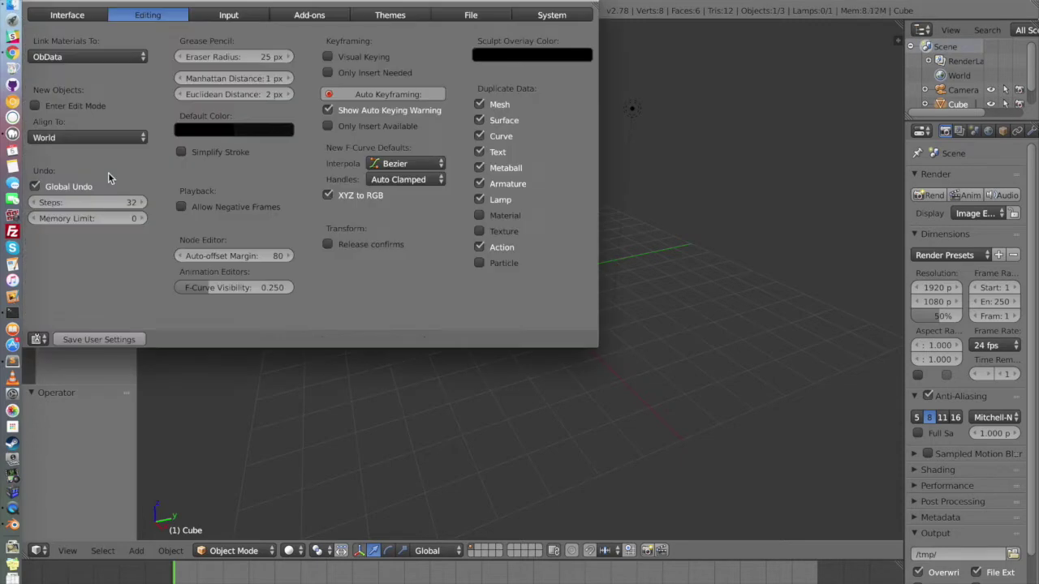
pyautogui.click(309, 16)
pyautogui.click(84, 279)
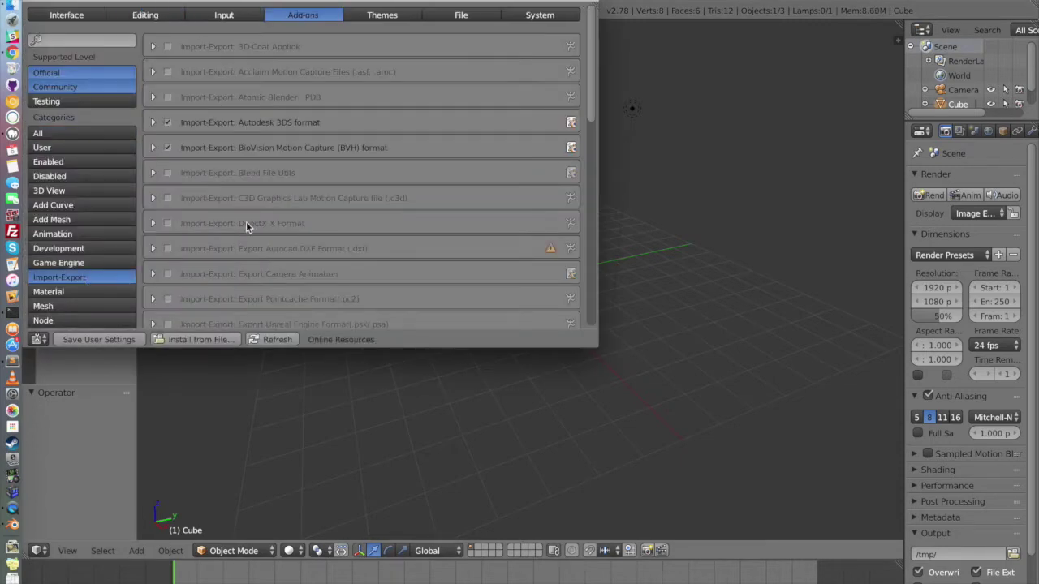
pyautogui.scroll(-1, 388, 245)
pyautogui.scroll(-1, 487, 176)
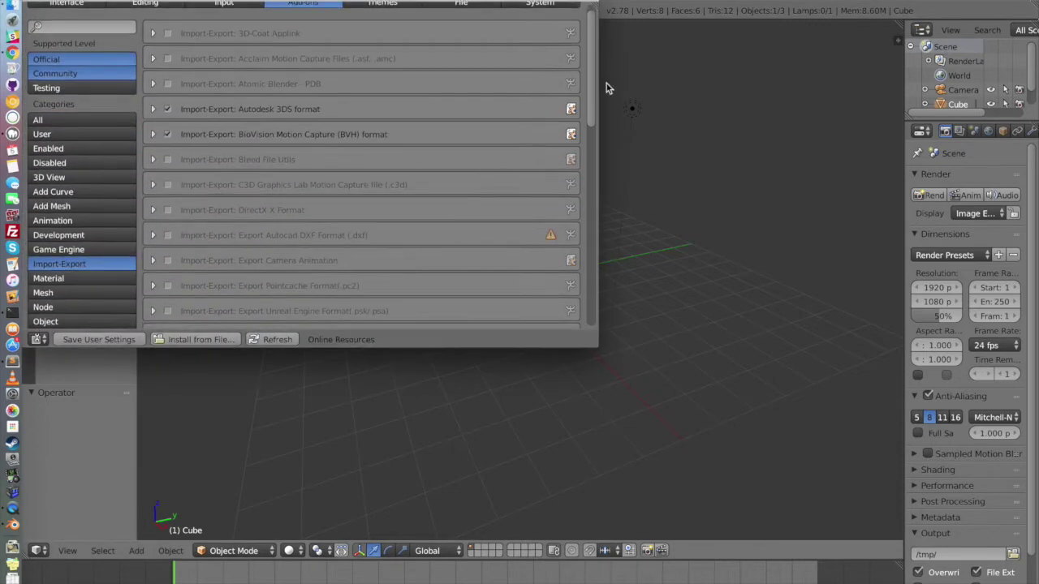
pyautogui.moveTo(593, 91); pyautogui.dragTo(582, 290)
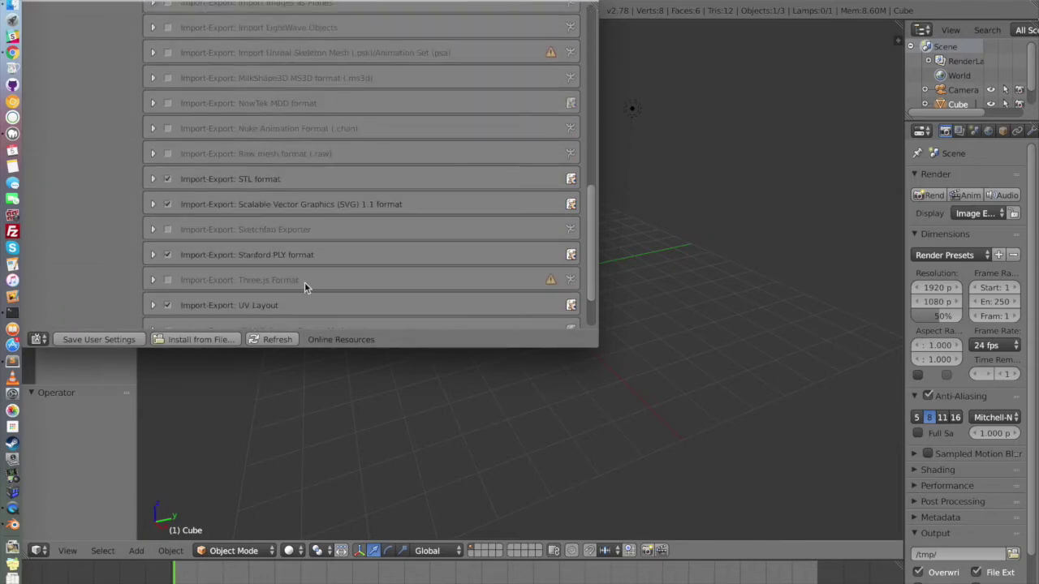
pyautogui.click(168, 280)
pyautogui.click(35, 6)
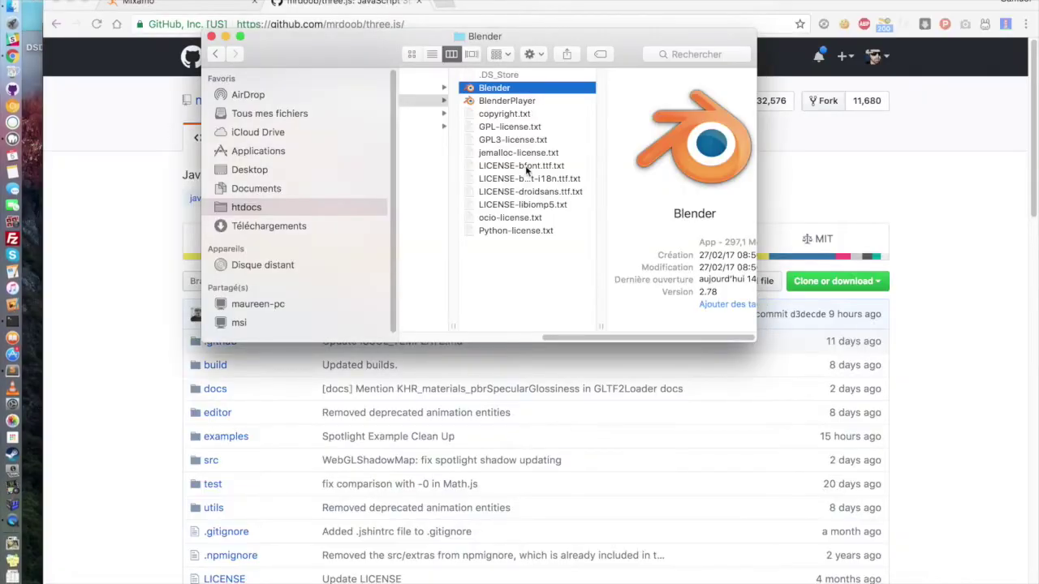
# Step: Launch the MagicaVoxel app from tutorial's MagicaVoxel folder
pyautogui.hscroll(-5, 524, 169)
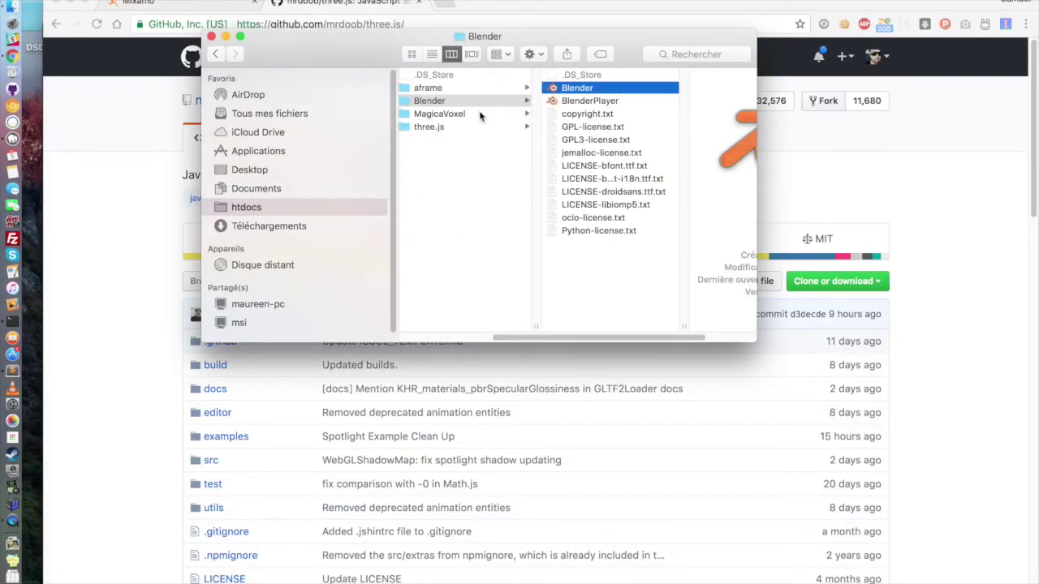
pyautogui.click(479, 115)
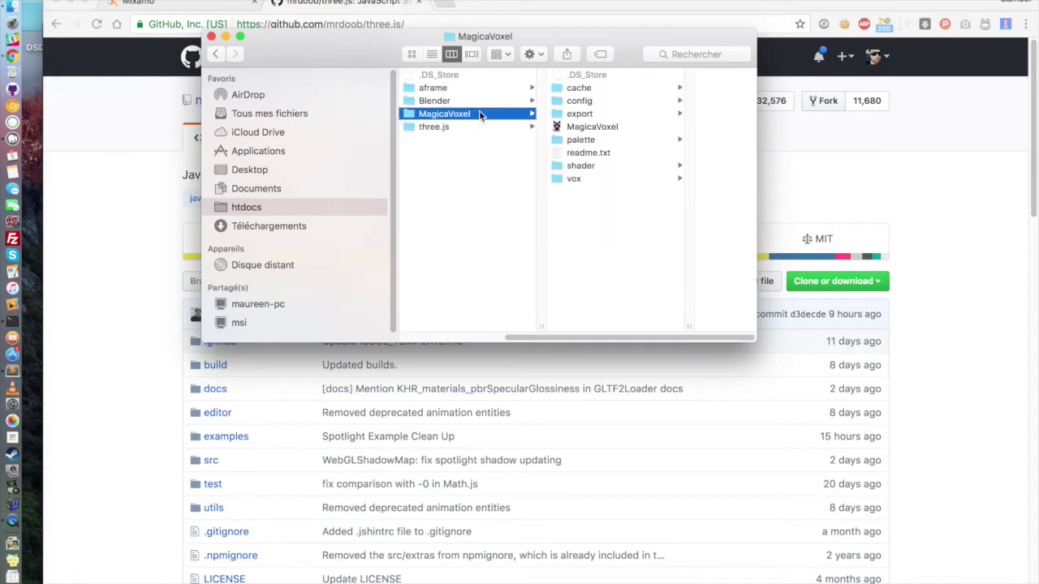
pyautogui.doubleClick(574, 128)
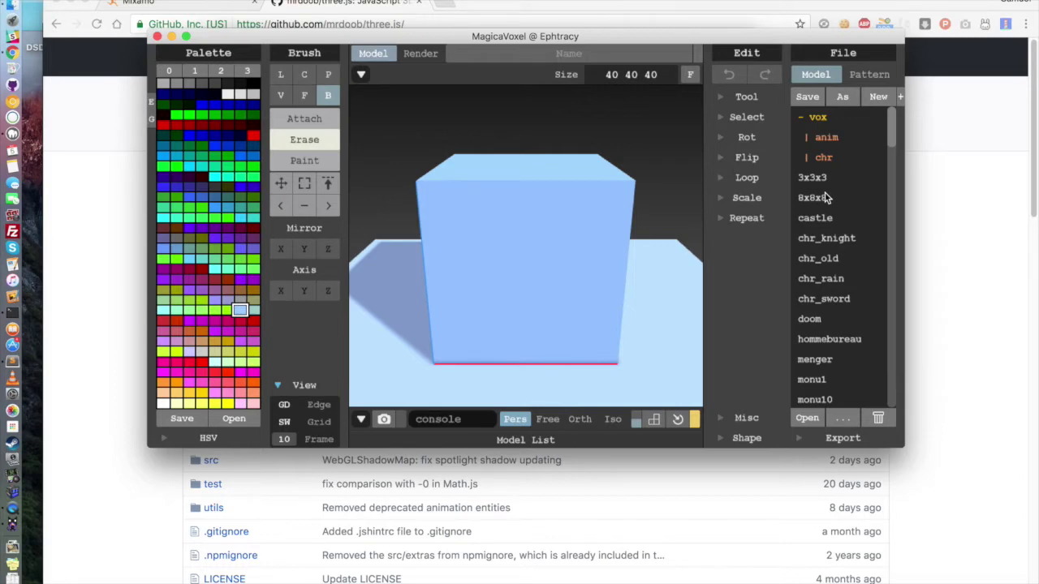
# Step: Load the hommebureau model and save it as hommebureau.obj in the tutorial folder
pyautogui.click(828, 340)
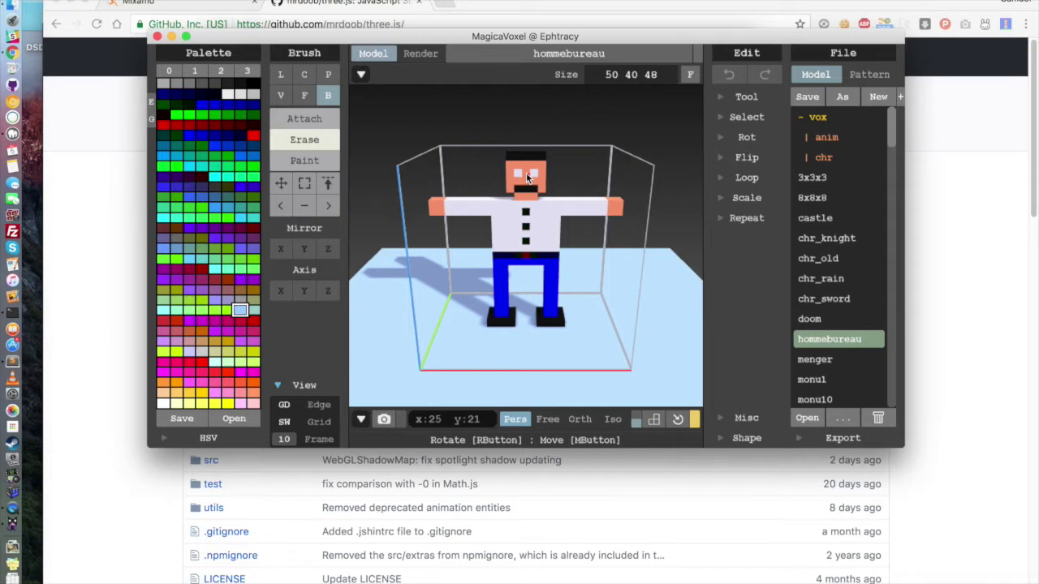
pyautogui.click(808, 438)
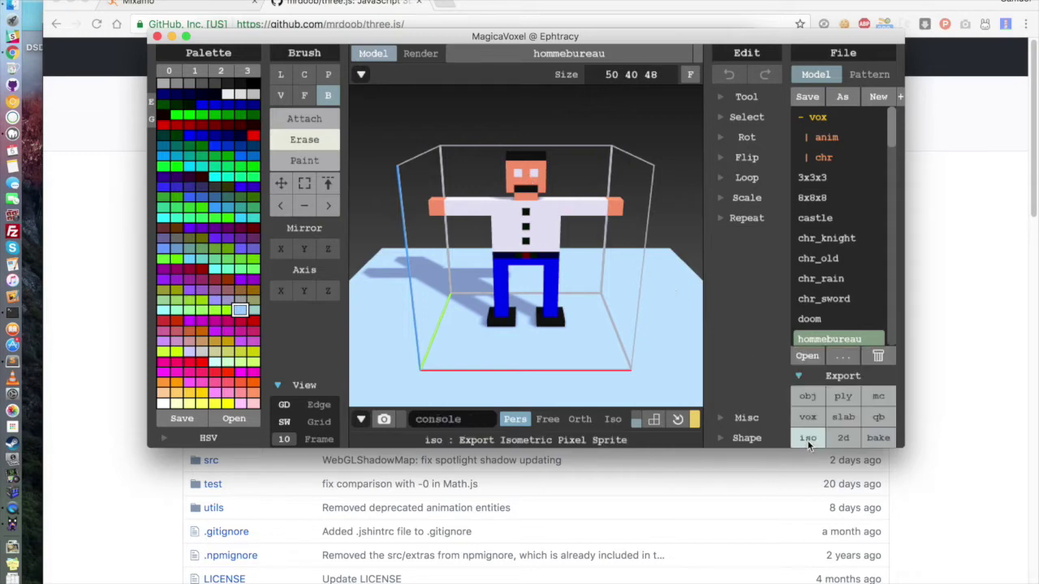
pyautogui.click(808, 397)
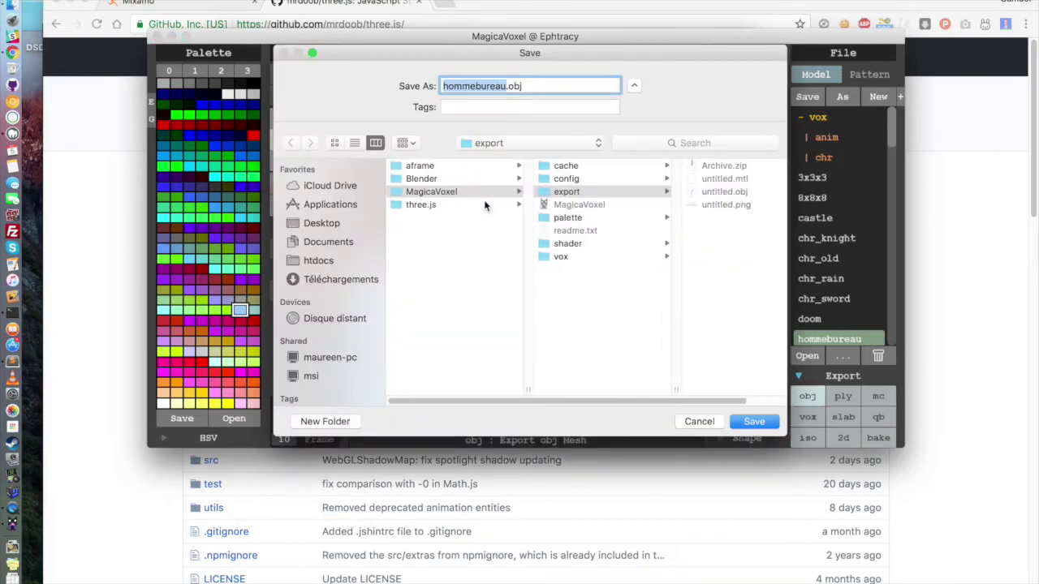
pyautogui.click(478, 241)
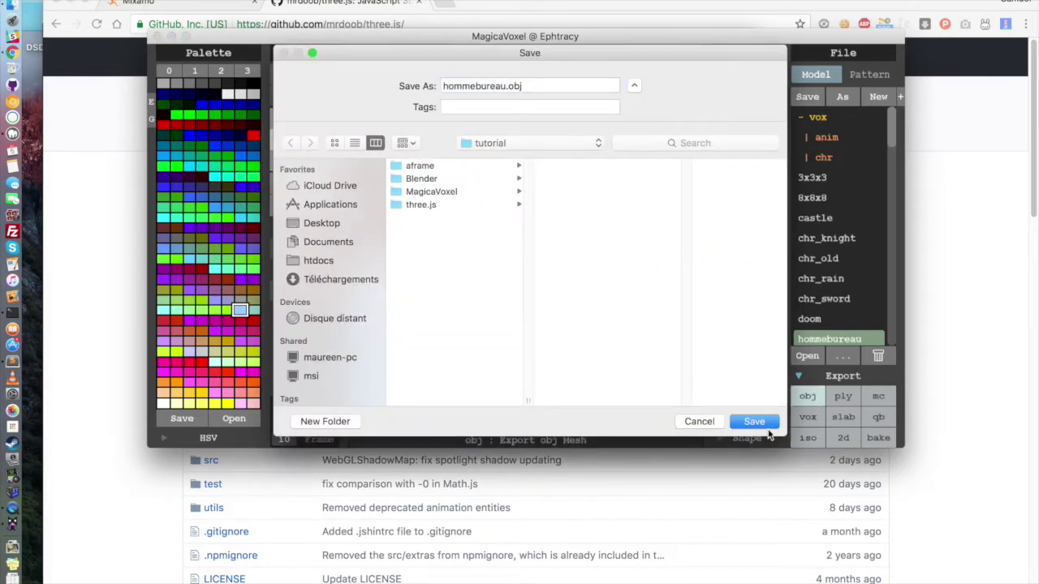
pyautogui.click(754, 421)
# Step: Compress hommebureau.mtl, hommebureau.obj and hommebureau.png into Archive.zip in tutorial
pyautogui.click(12, 20)
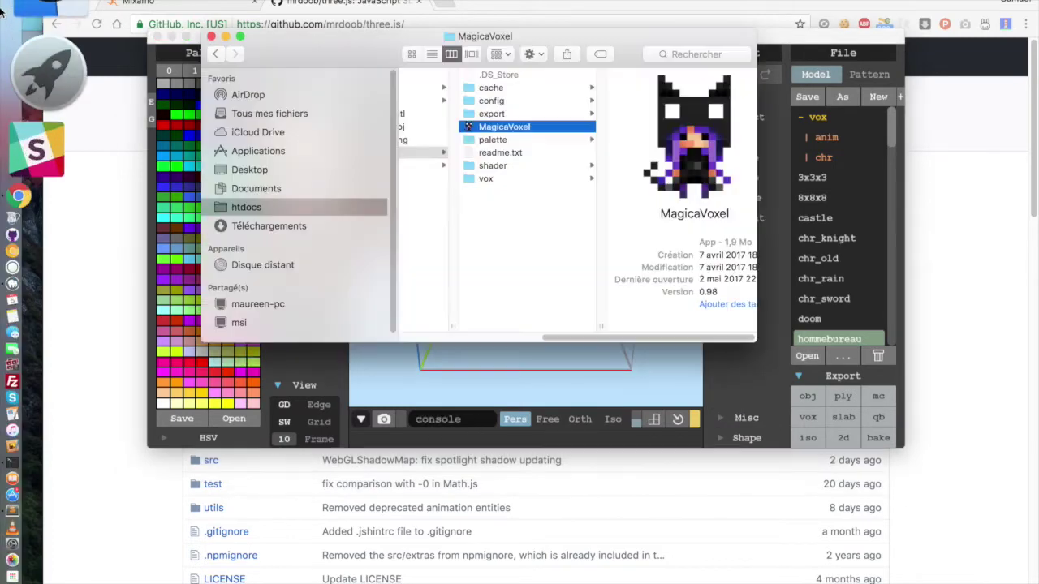
pyautogui.press('Left')
pyautogui.press('Up')
pyautogui.press('Up')
pyautogui.press('Up')
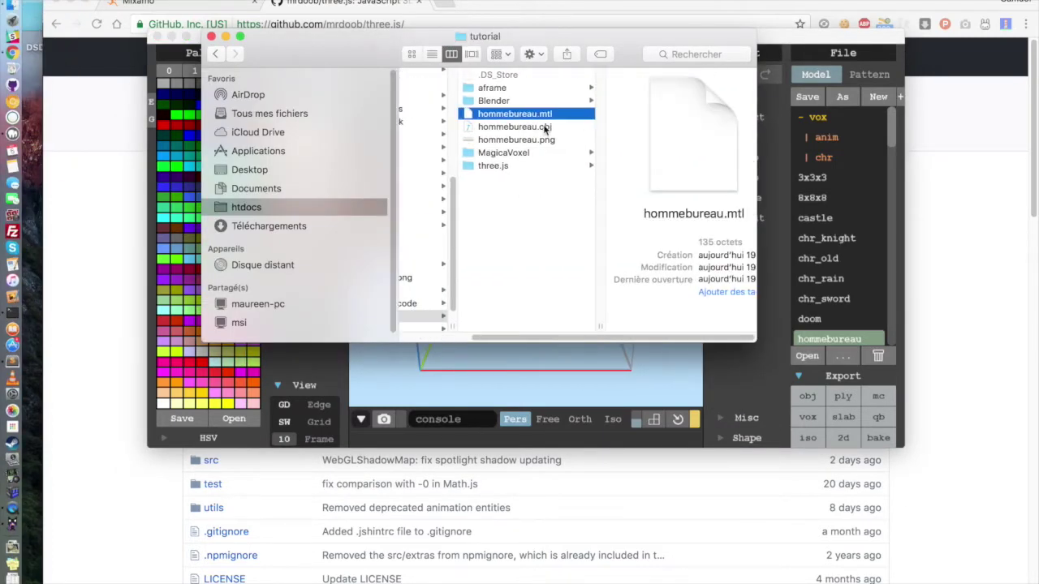
pyautogui.click(546, 129)
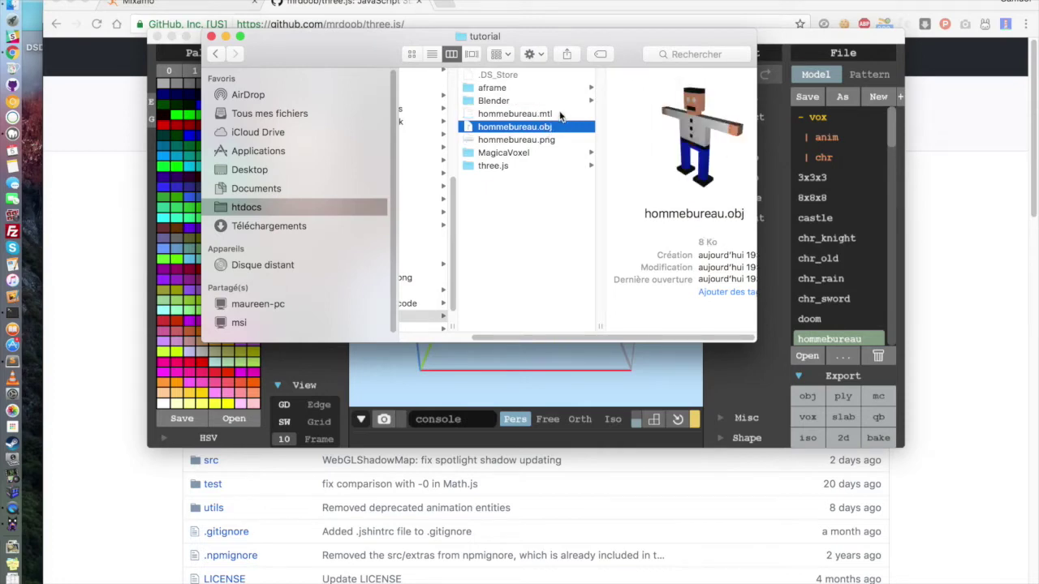
pyautogui.click(556, 140)
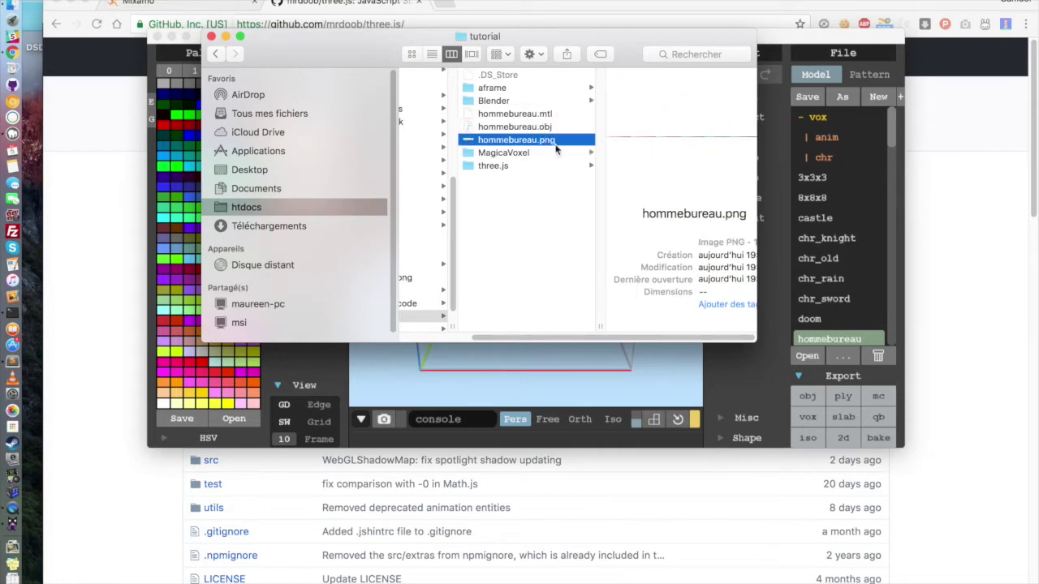
pyautogui.keyDown('shift'); pyautogui.click(554, 115); pyautogui.keyUp('shift')
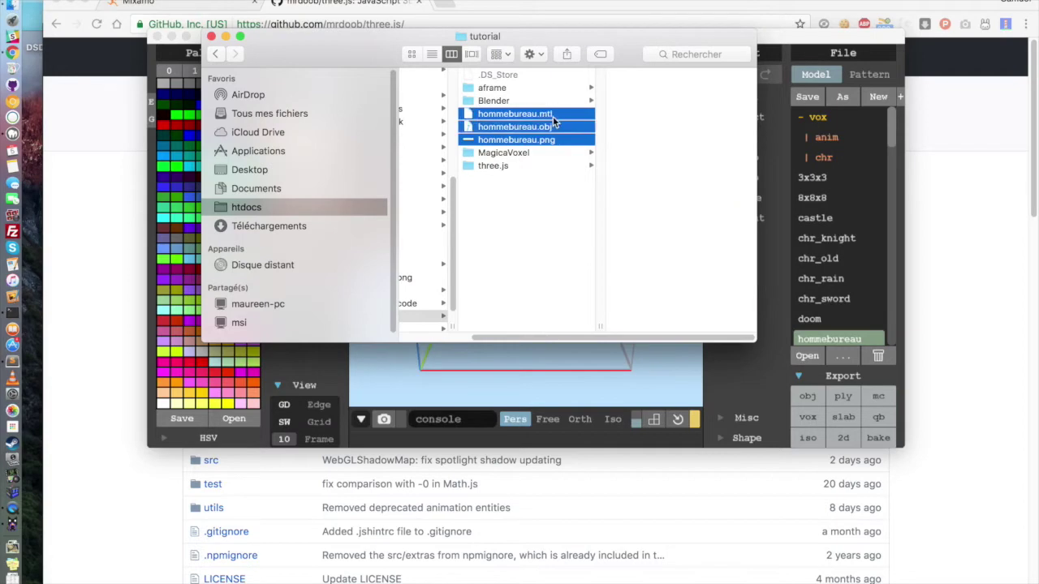
pyautogui.rightClick(555, 120)
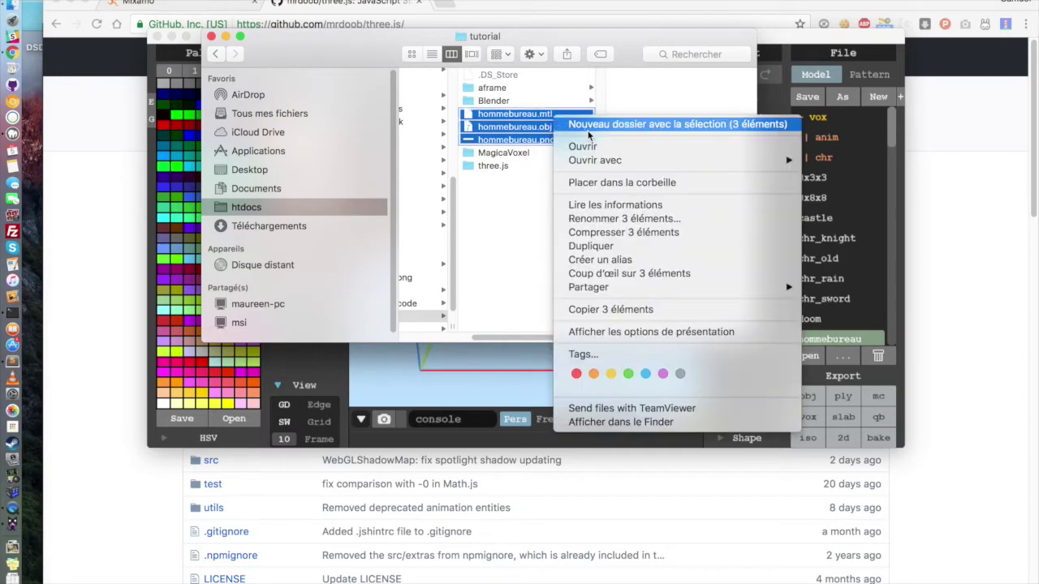
pyautogui.click(604, 236)
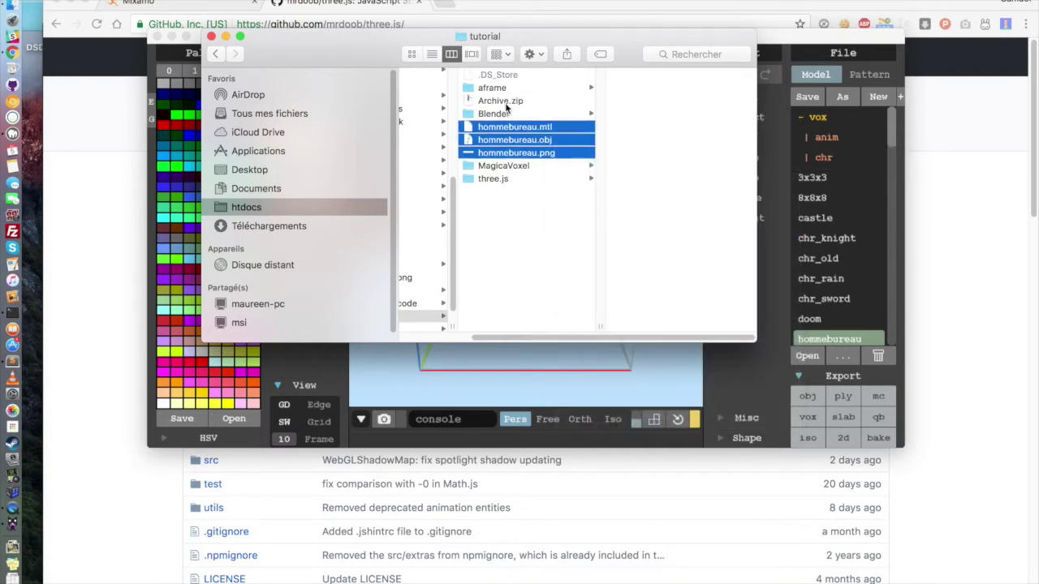
pyautogui.click(506, 103)
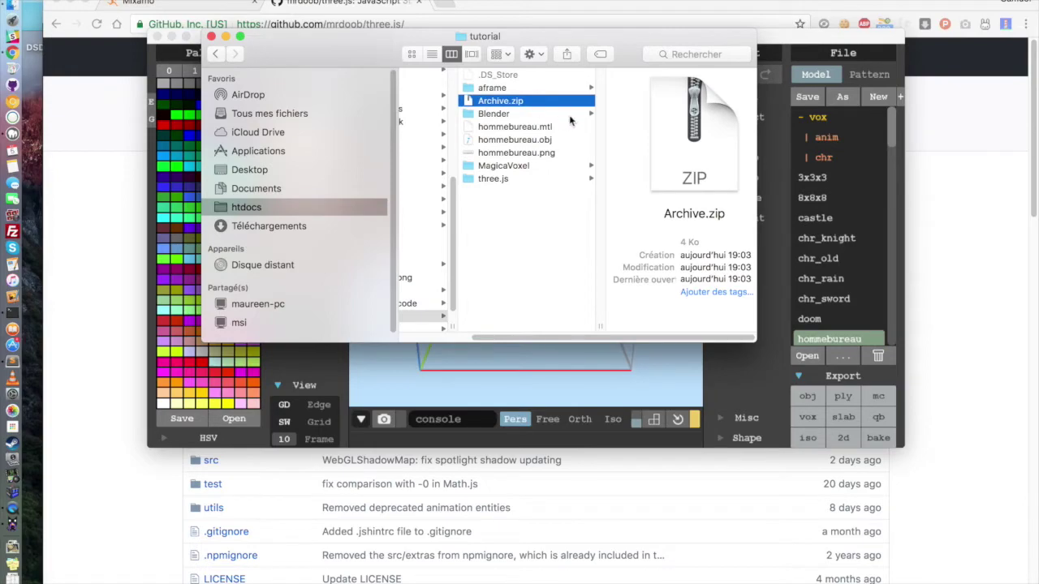
# Step: Upload Archive.zip to Mixamo's Auto-Rigger and accept the orientation
pyautogui.click(158, 7)
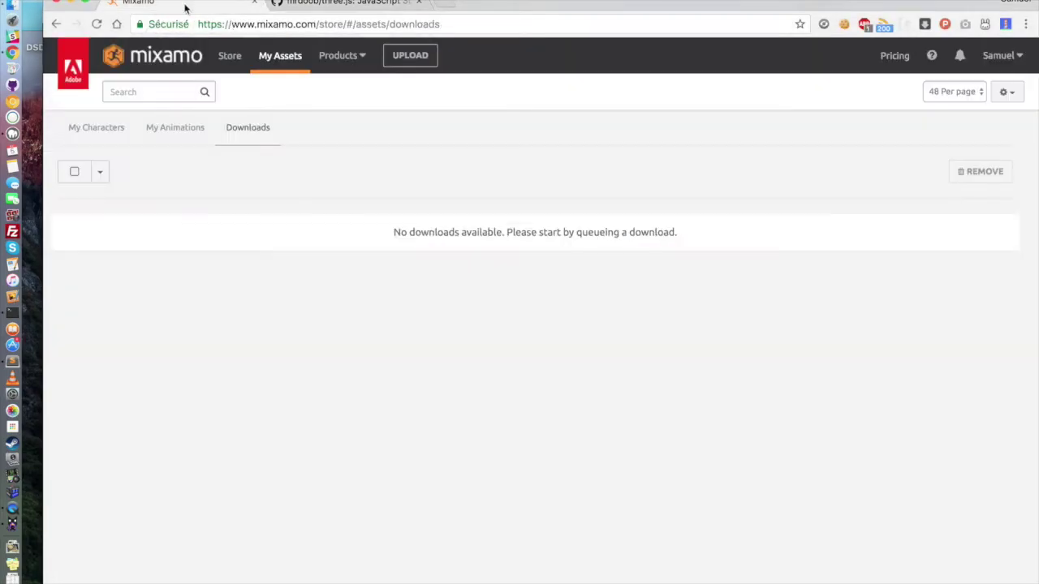
pyautogui.click(206, 68)
pyautogui.scroll(-10, 905, 121)
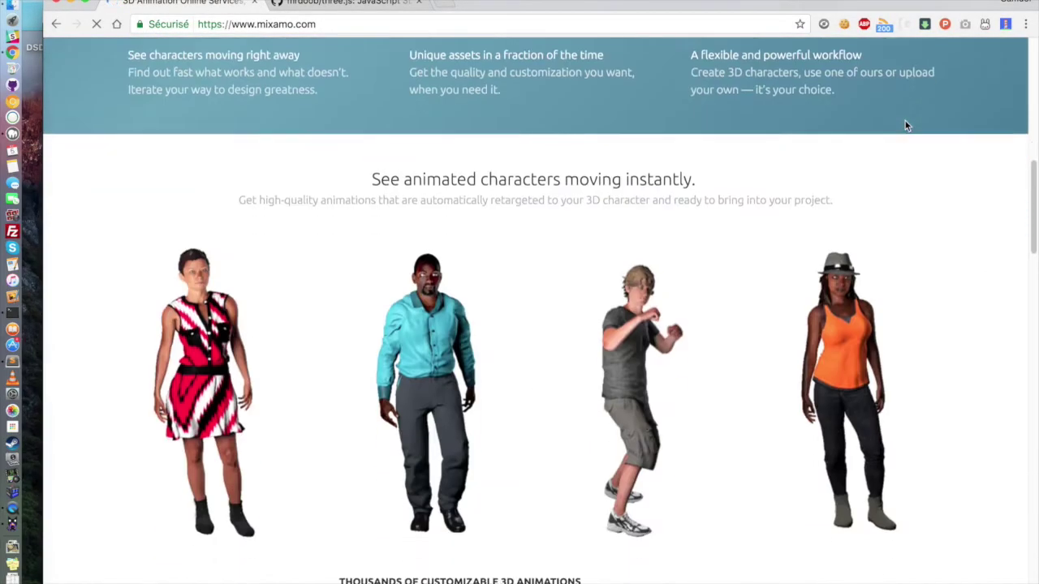
pyautogui.scroll(10, 905, 121)
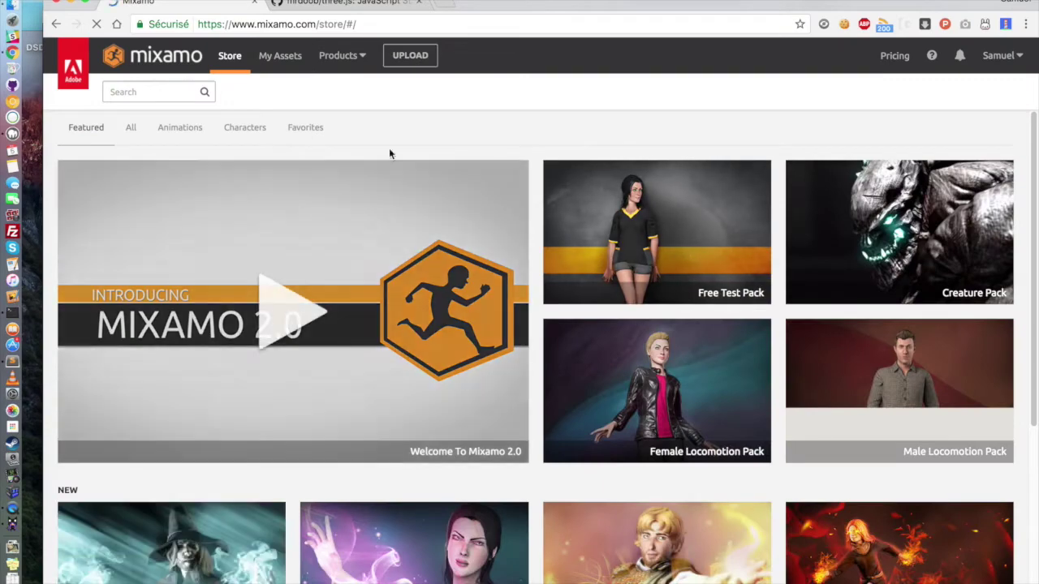
pyautogui.click(413, 59)
pyautogui.click(41, 20)
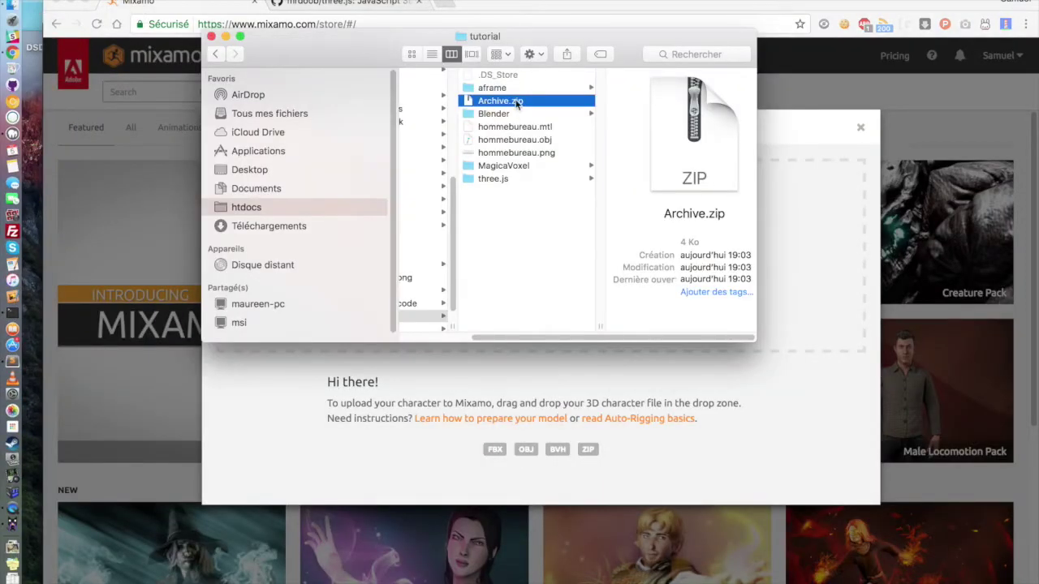
pyautogui.moveTo(516, 103); pyautogui.dragTo(784, 245)
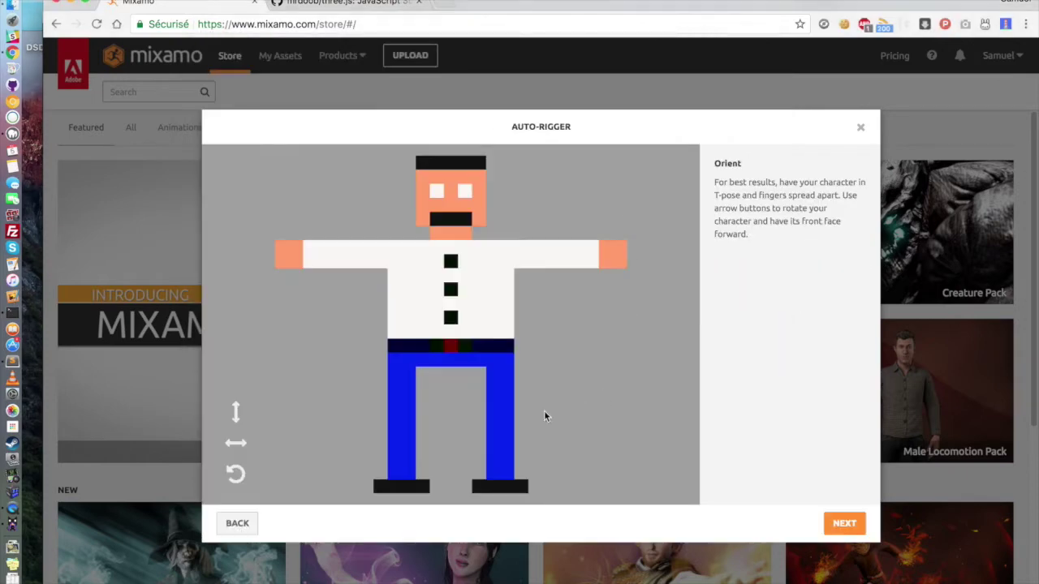
pyautogui.click(844, 523)
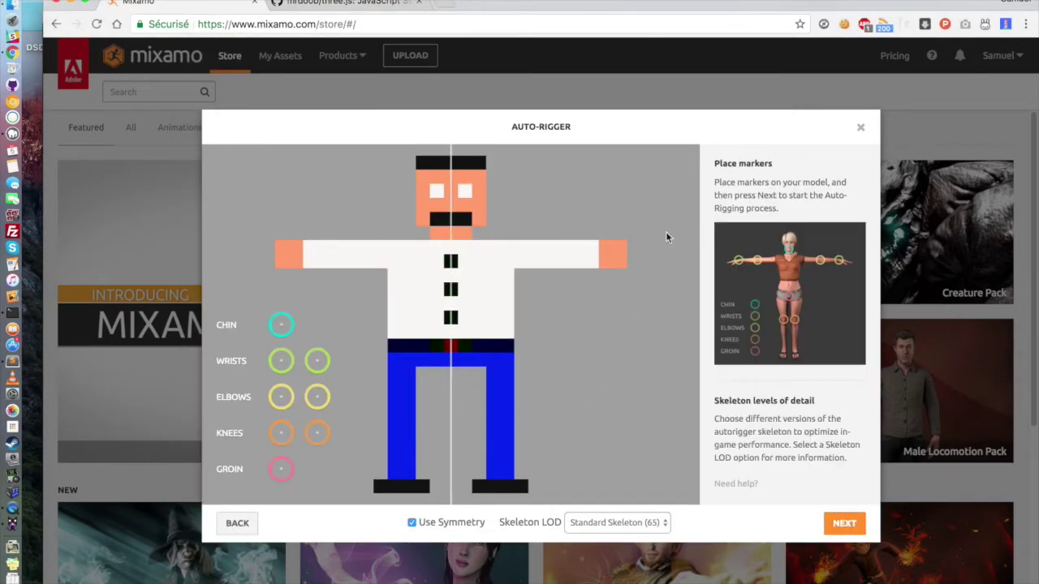
# Step: Place the chin, wrist, elbow, knee and groin markers on the character
pyautogui.moveTo(284, 324)
pyautogui.mouseDown()
pyautogui.moveTo(436, 230)
pyautogui.moveTo(451, 231)
pyautogui.mouseUp()
pyautogui.moveTo(316, 361)
pyautogui.mouseDown()
pyautogui.moveTo(325, 308)
pyautogui.moveTo(302, 255)
pyautogui.mouseUp()
pyautogui.moveTo(284, 407); pyautogui.dragTo(354, 257)
pyautogui.moveTo(281, 433); pyautogui.dragTo(401, 425)
pyautogui.moveTo(281, 470); pyautogui.dragTo(451, 352)
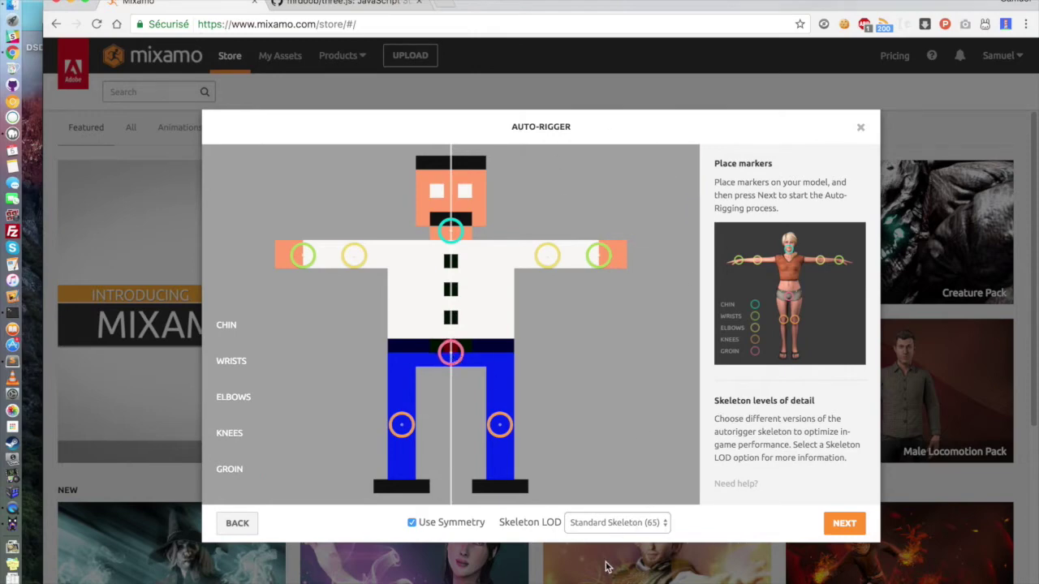
# Step: Choose the No Fingers (25) skeleton and run the auto-rigging
pyautogui.click(621, 526)
pyautogui.click(623, 564)
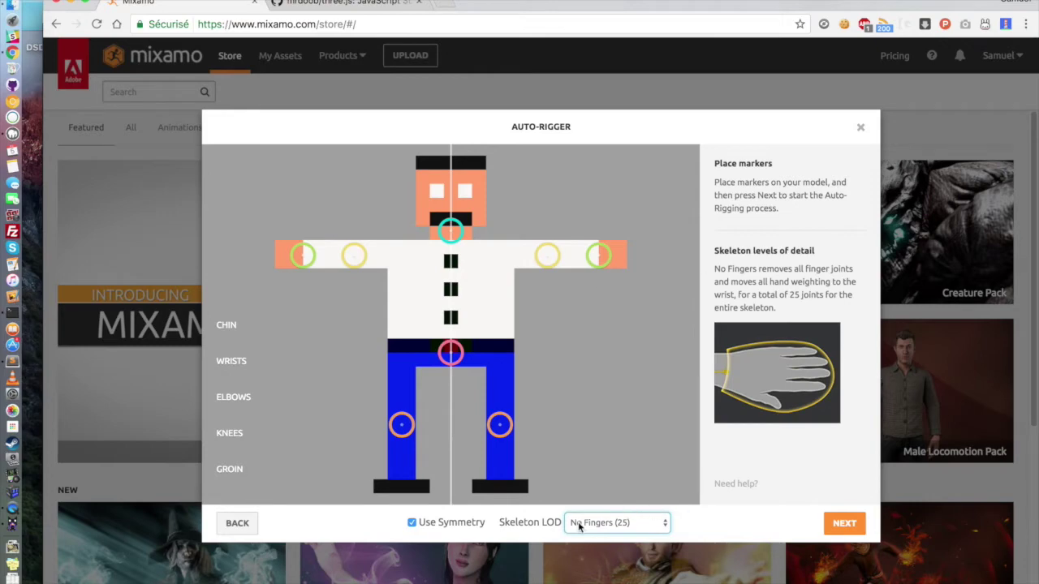
pyautogui.click(579, 526)
pyautogui.click(451, 483)
pyautogui.click(610, 524)
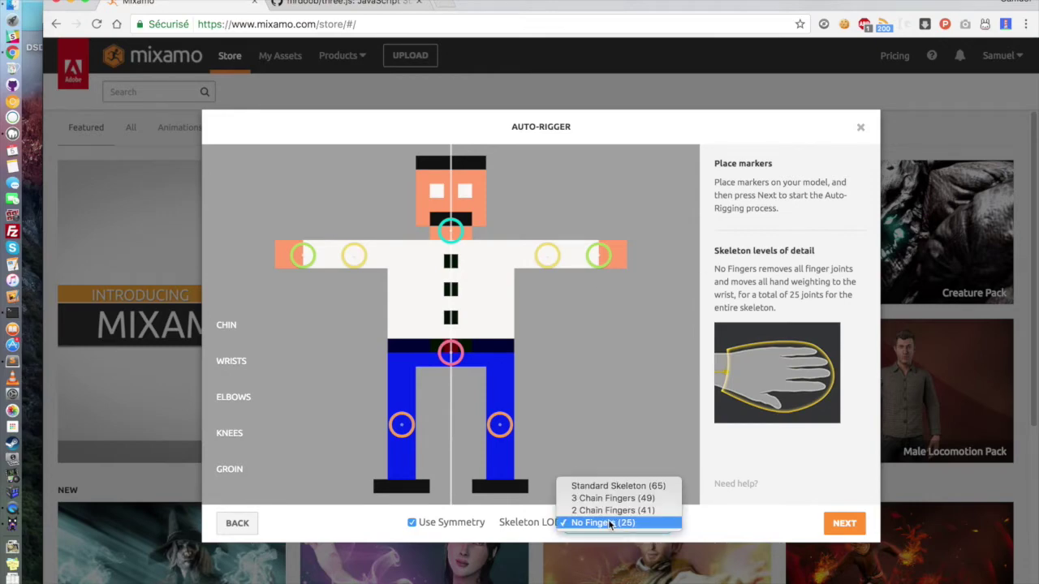
pyautogui.click(608, 521)
pyautogui.click(836, 522)
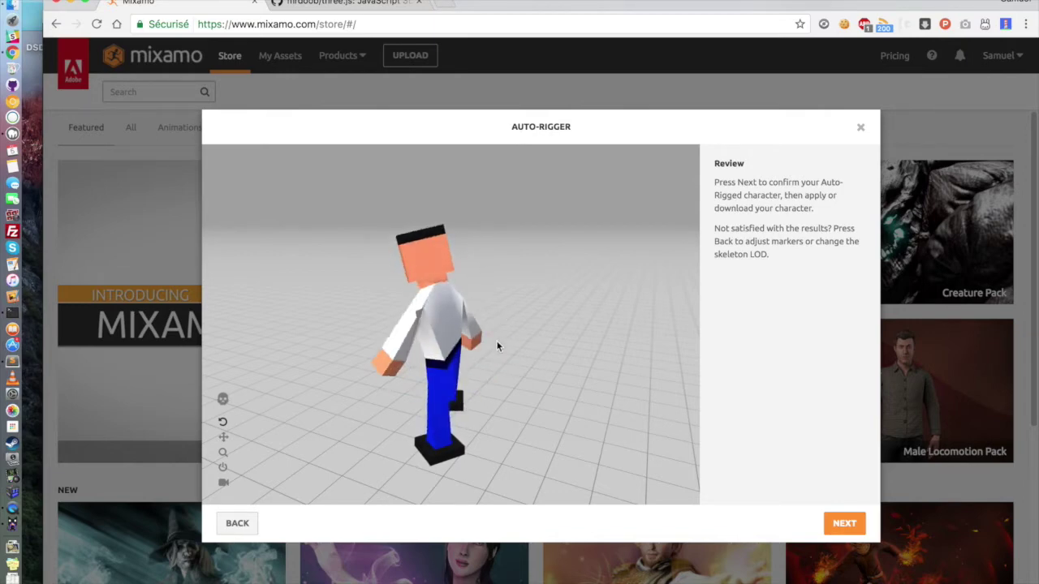
# Step: Queue a Collada (.dae) download of the rigged character from My Assets
pyautogui.click(844, 523)
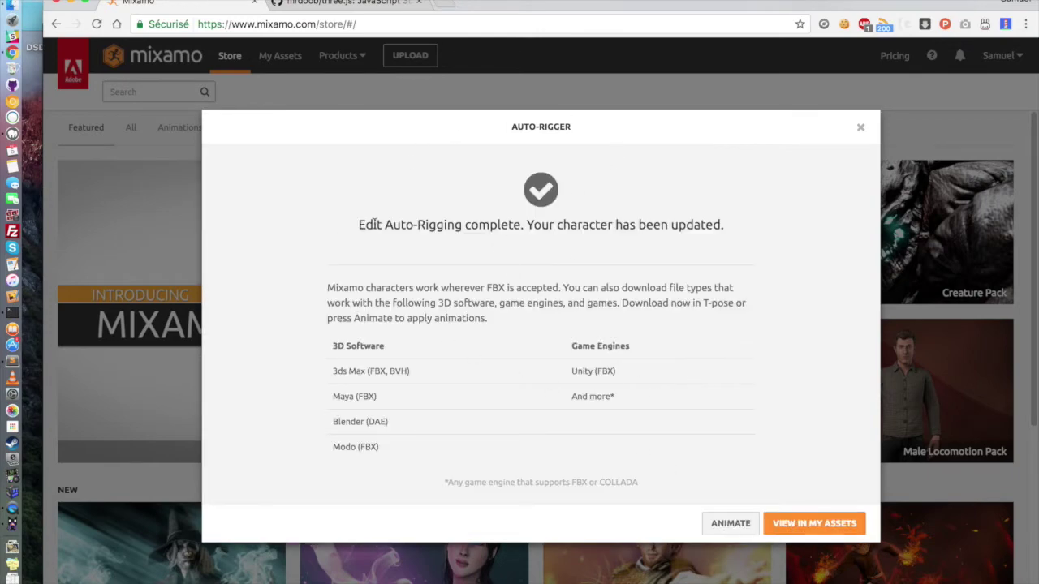
pyautogui.click(828, 523)
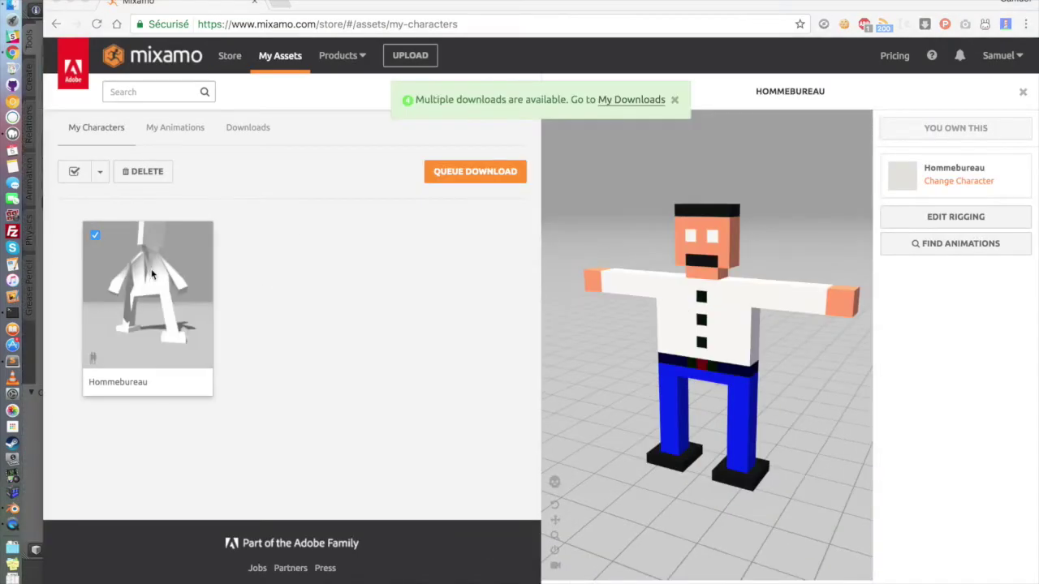
pyautogui.click(436, 180)
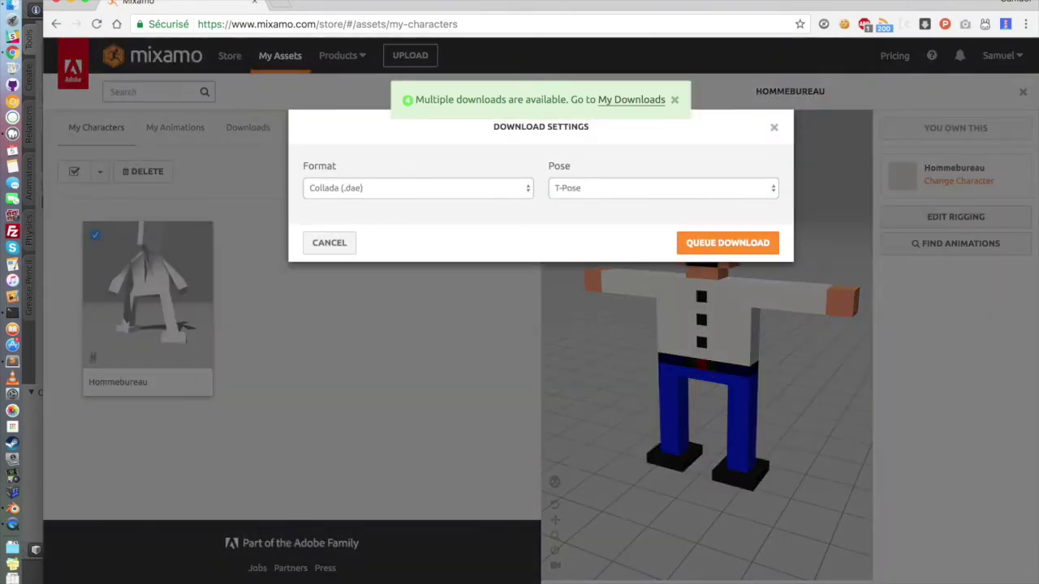
pyautogui.click(414, 188)
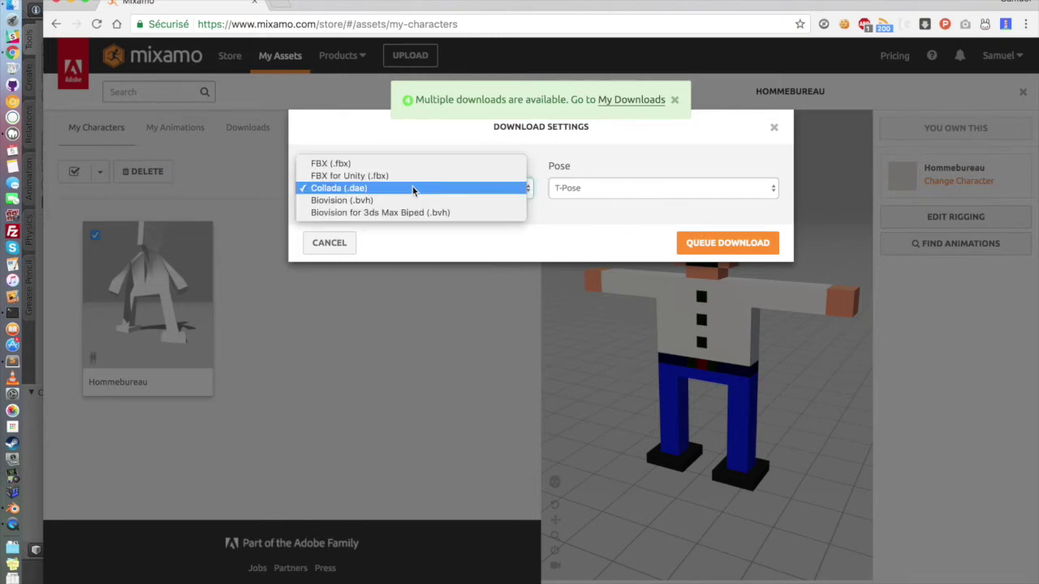
pyautogui.click(358, 189)
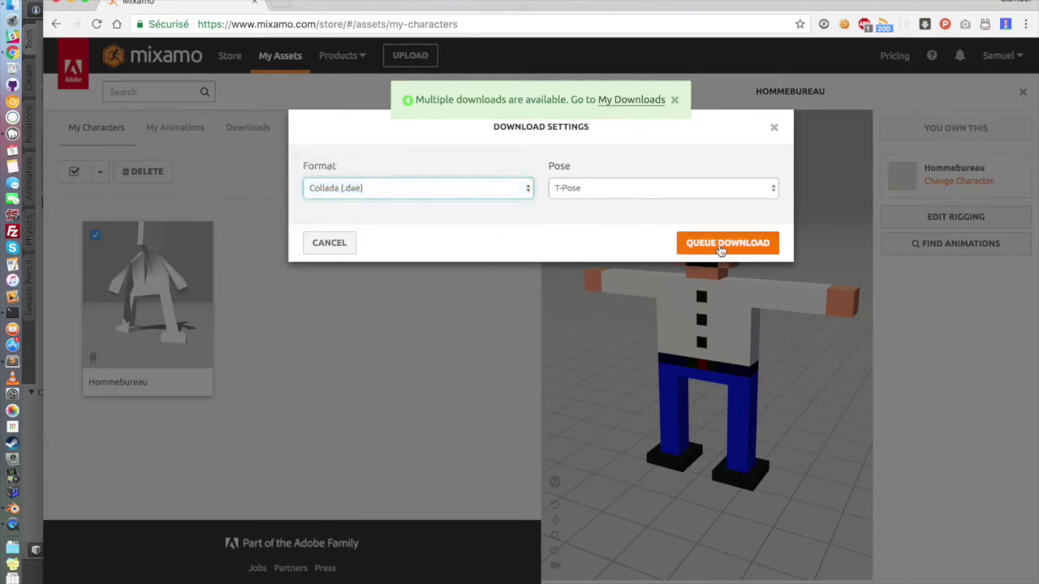
pyautogui.click(721, 243)
# Step: Select Hommebureau in My Characters and browse its animations
pyautogui.click(96, 132)
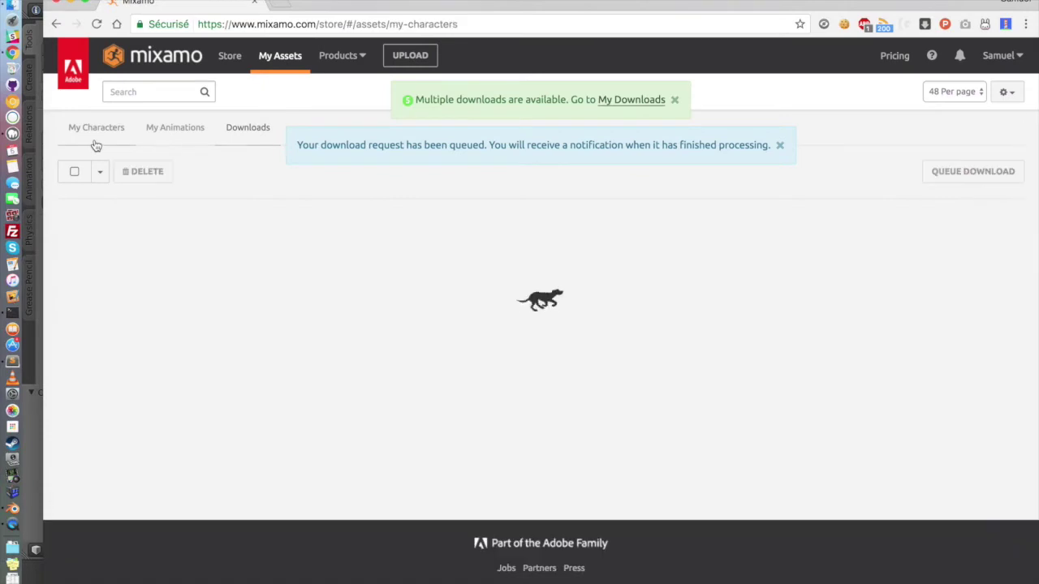
pyautogui.click(145, 243)
pyautogui.click(922, 245)
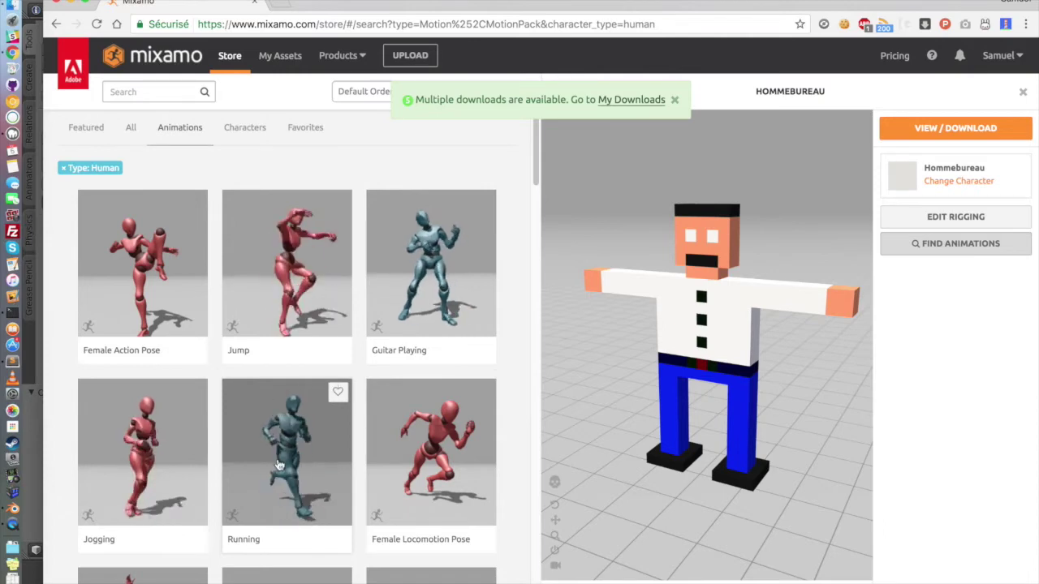
# Step: Save the Running animation for Hommebureau to My Animations
pyautogui.click(278, 422)
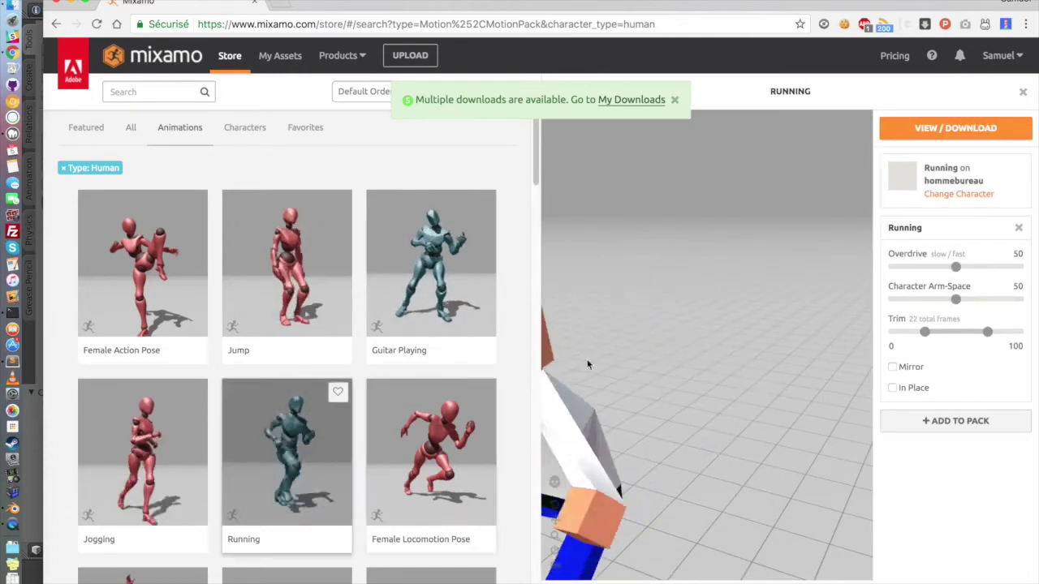
pyautogui.click(954, 129)
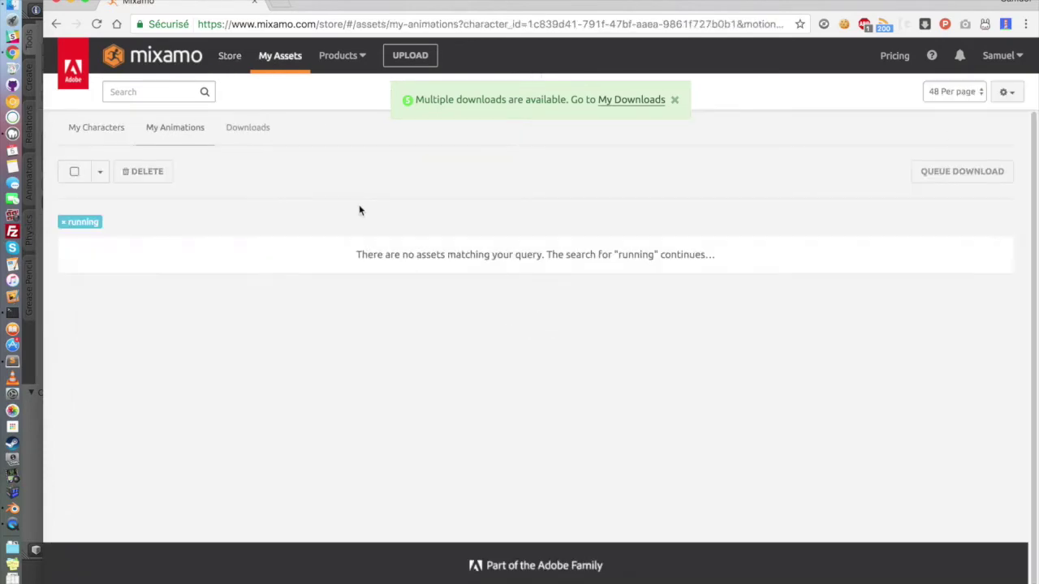
pyautogui.click(94, 129)
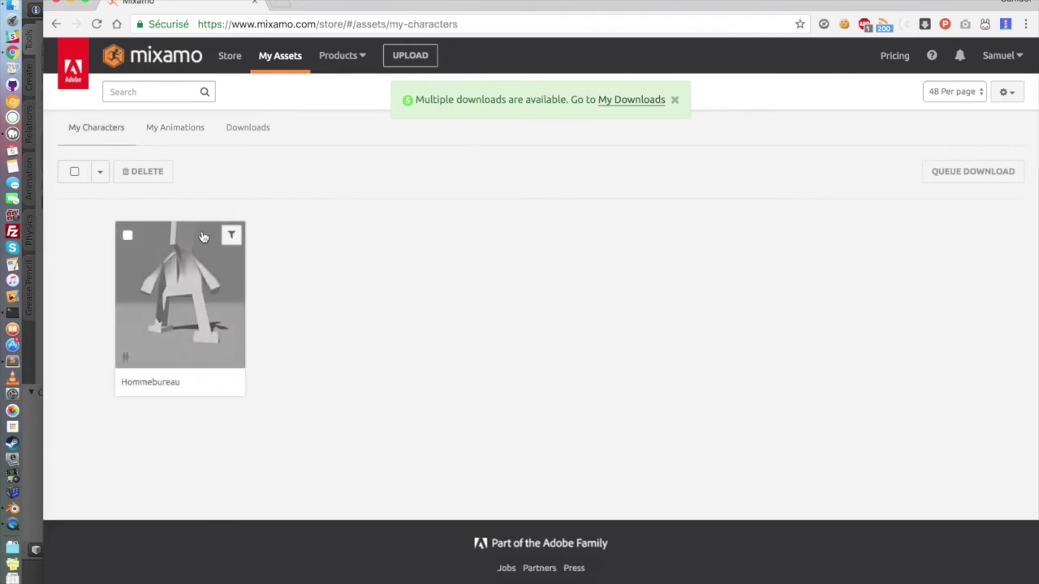
pyautogui.click(146, 132)
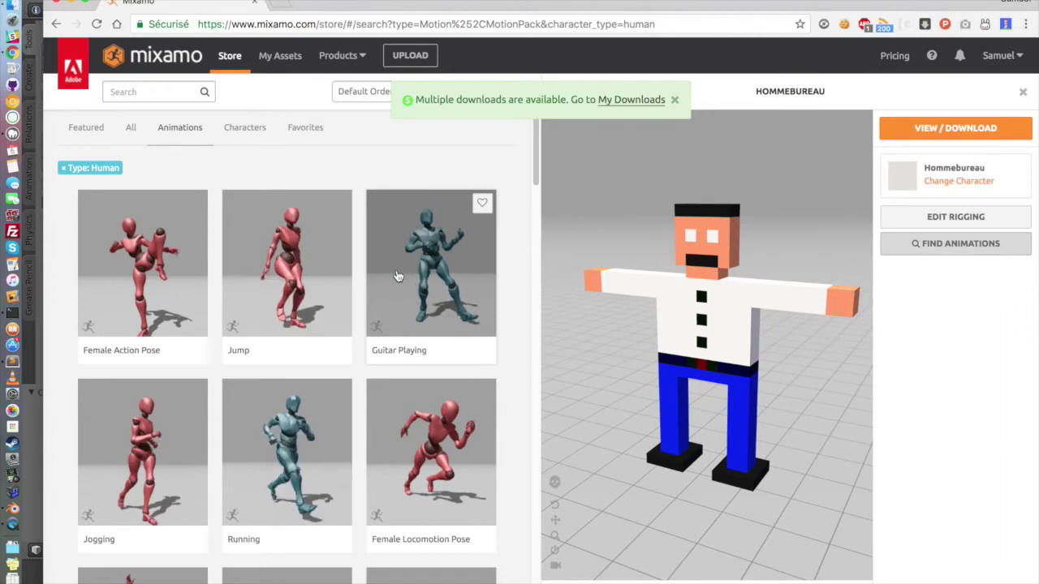
# Step: Preview the Ready Idle animation on Hommebureau
pyautogui.scroll(-3, 398, 276)
pyautogui.scroll(-3, 397, 276)
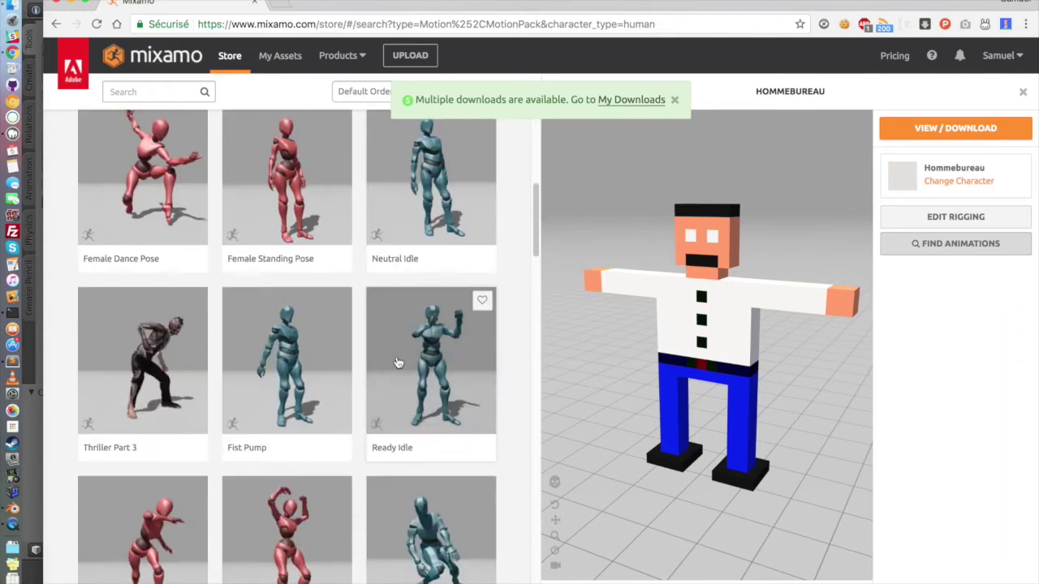
pyautogui.click(399, 362)
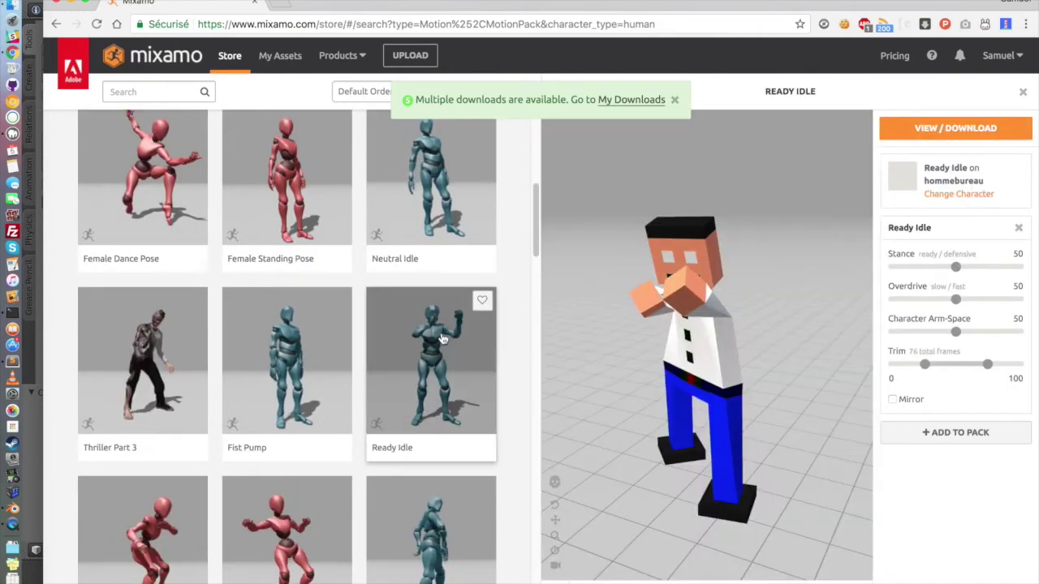
pyautogui.scroll(6, 430, 362)
pyautogui.scroll(-8, 227, 377)
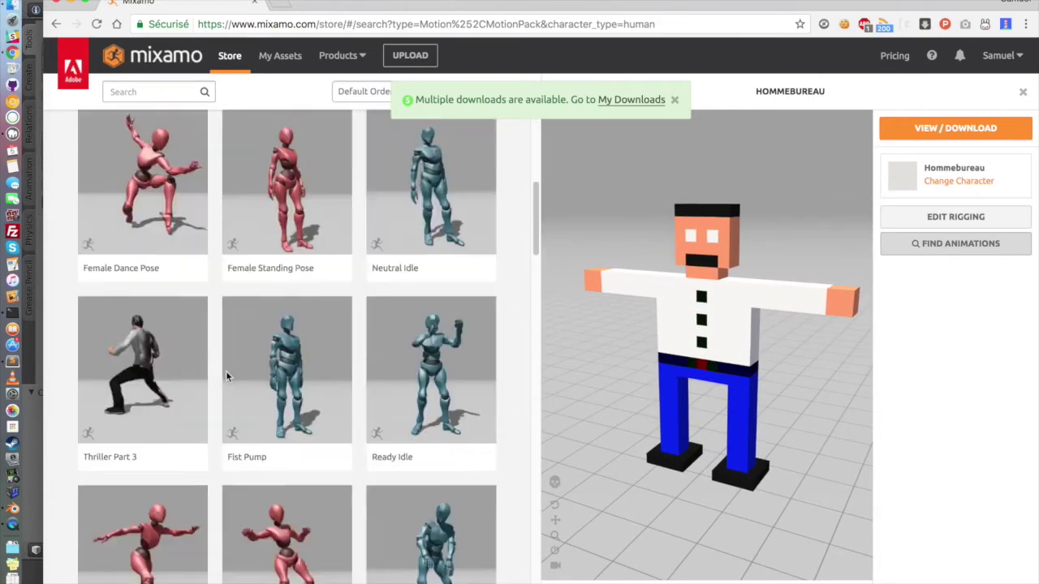
pyautogui.scroll(8, 226, 373)
# Step: Search "die" and add Dying Backwards to My Animations
pyautogui.click(183, 94)
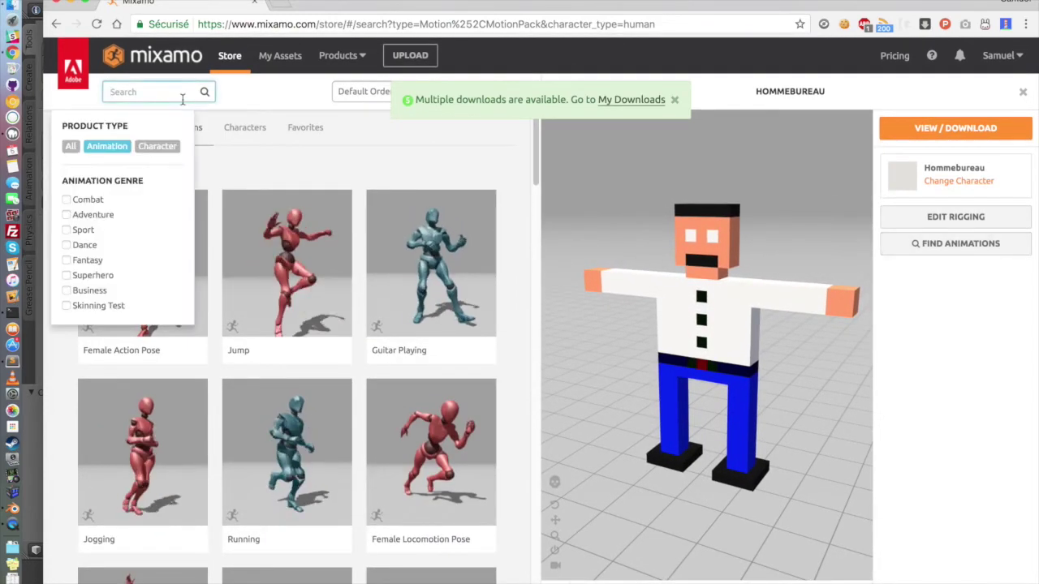
pyautogui.write('die')
pyautogui.press('Return')
pyautogui.click(305, 174)
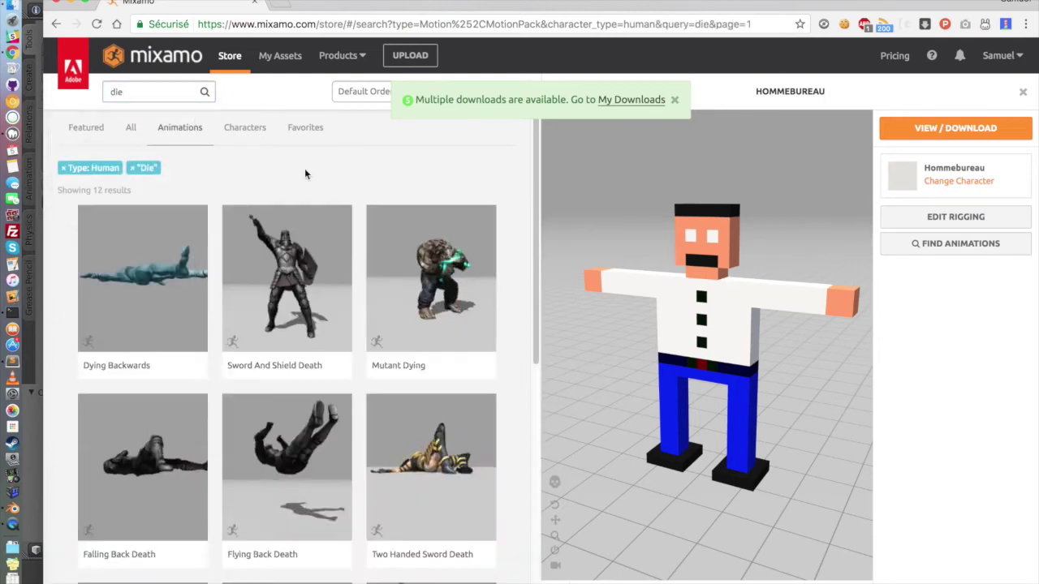
pyautogui.click(149, 265)
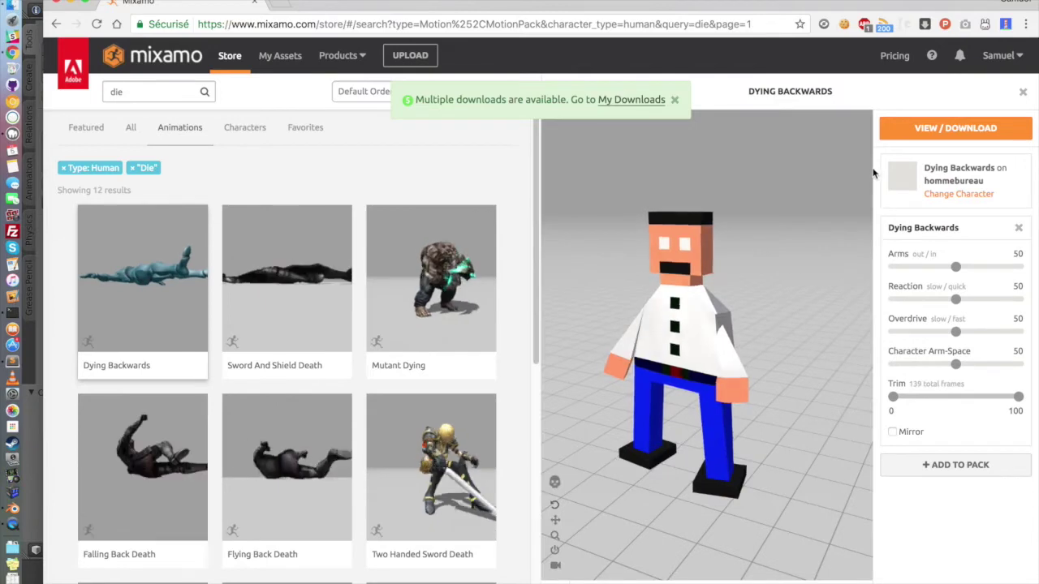
pyautogui.click(925, 127)
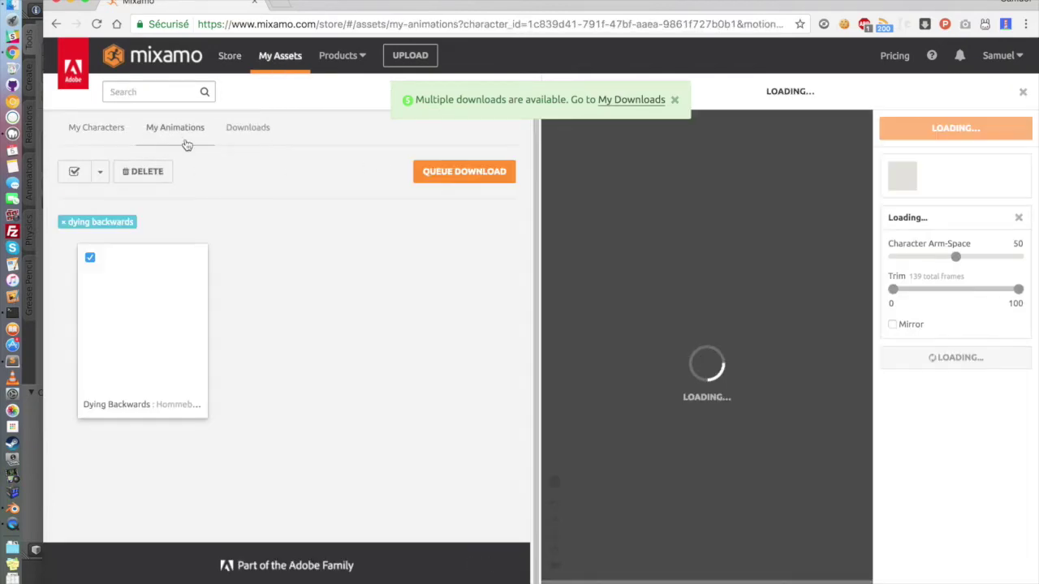
pyautogui.click(183, 136)
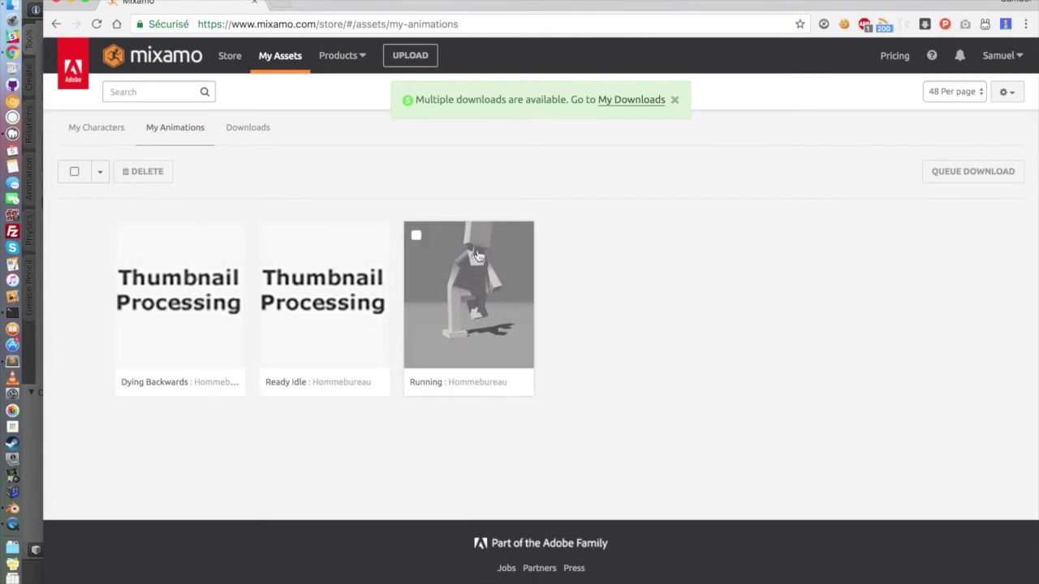
# Step: Make the Running animation play in place and close its preview
pyautogui.click(479, 256)
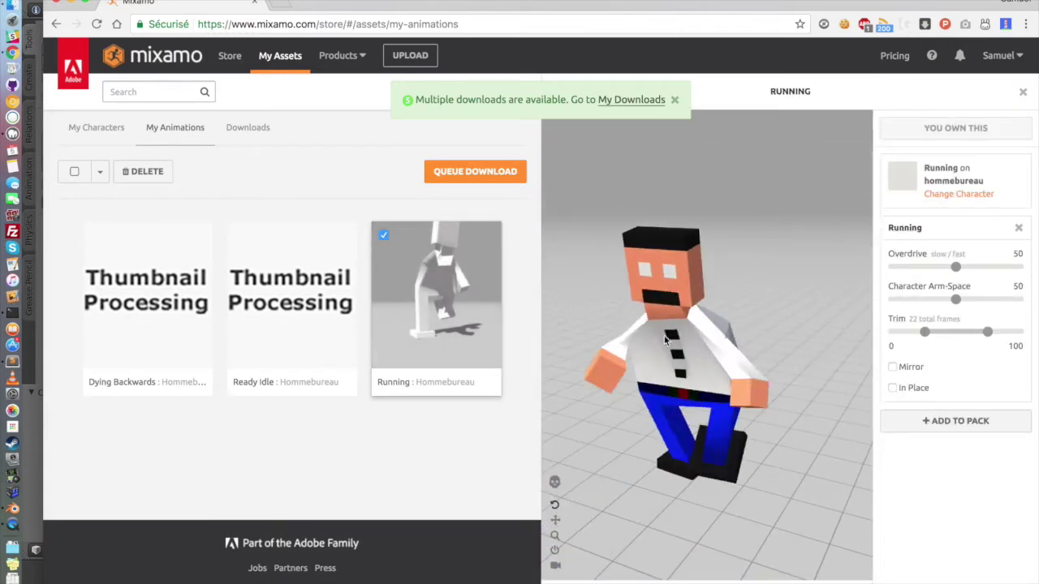
pyautogui.click(893, 388)
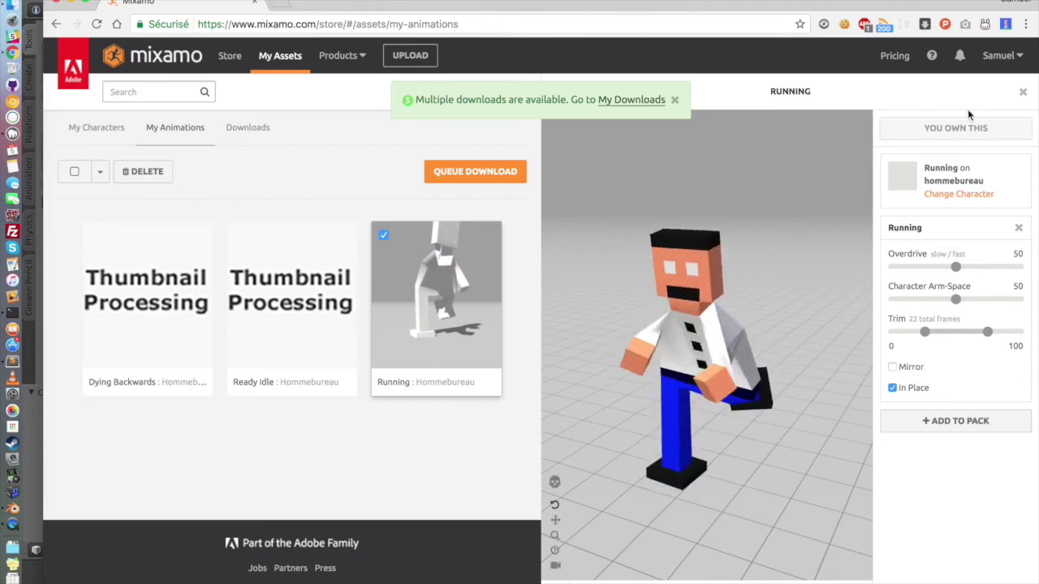
pyautogui.click(1023, 93)
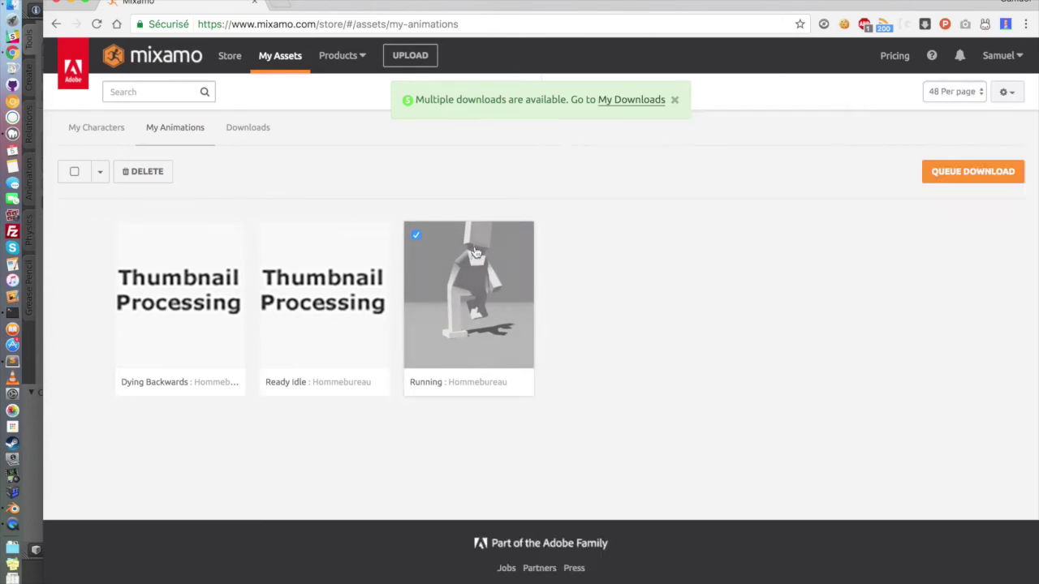
# Step: Download Ready Idle, Dying Backwards and the Hommebureau character as Collada (.dae)
pyautogui.click(417, 237)
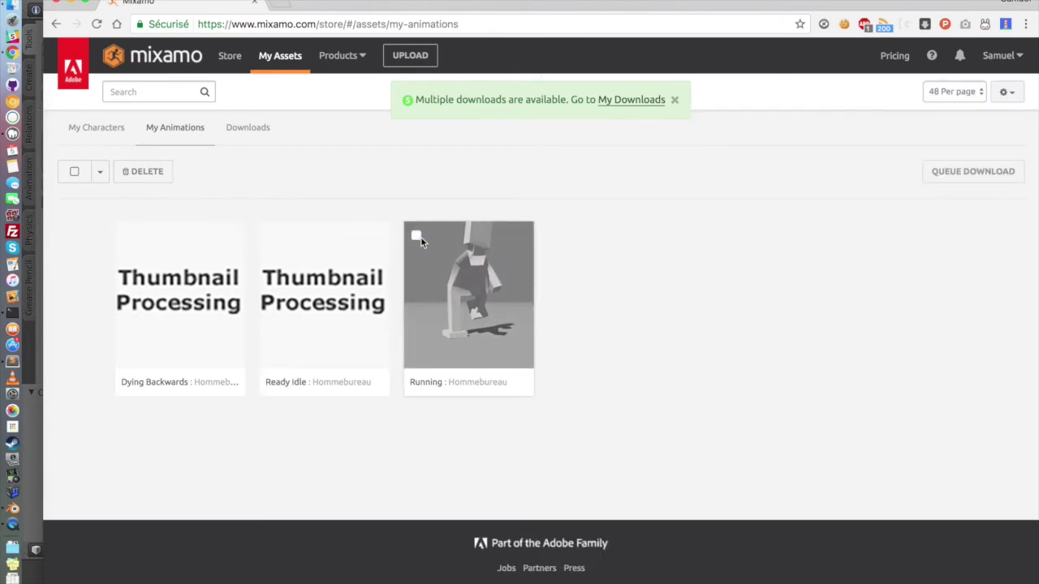
pyautogui.click(271, 236)
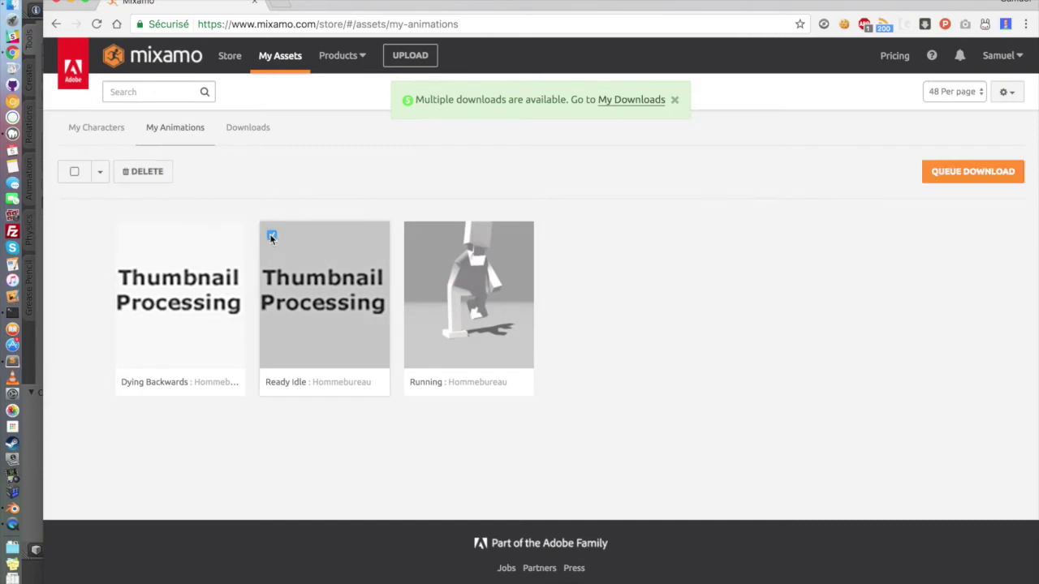
pyautogui.click(128, 235)
pyautogui.click(993, 178)
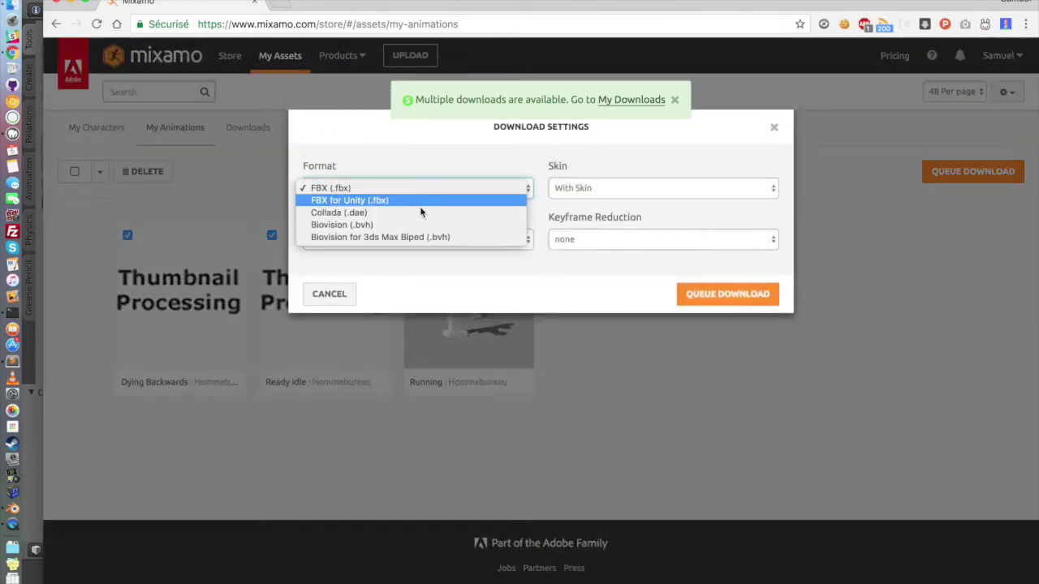
pyautogui.click(417, 212)
pyautogui.click(728, 294)
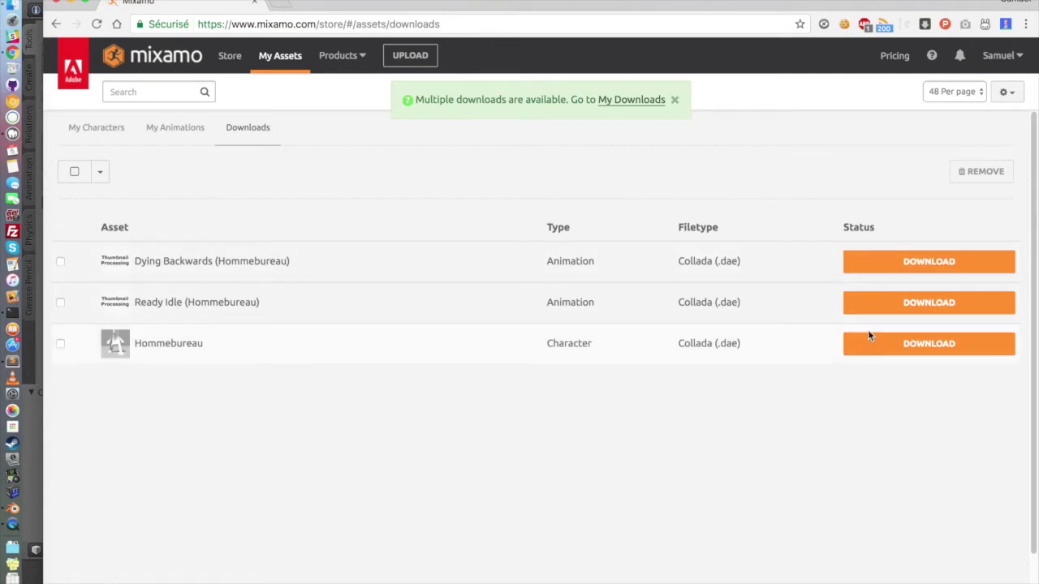
pyautogui.click(909, 348)
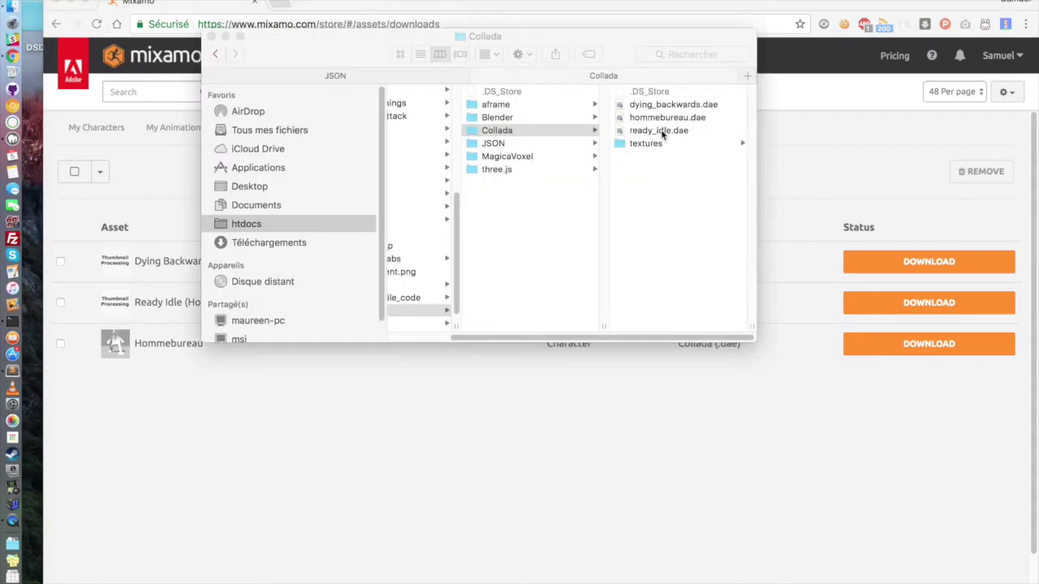
# Step: Preview hommebureau.dae, dying_backwards.dae and ready_idle.dae, then check the textures folder
pyautogui.click(663, 135)
pyautogui.click(657, 119)
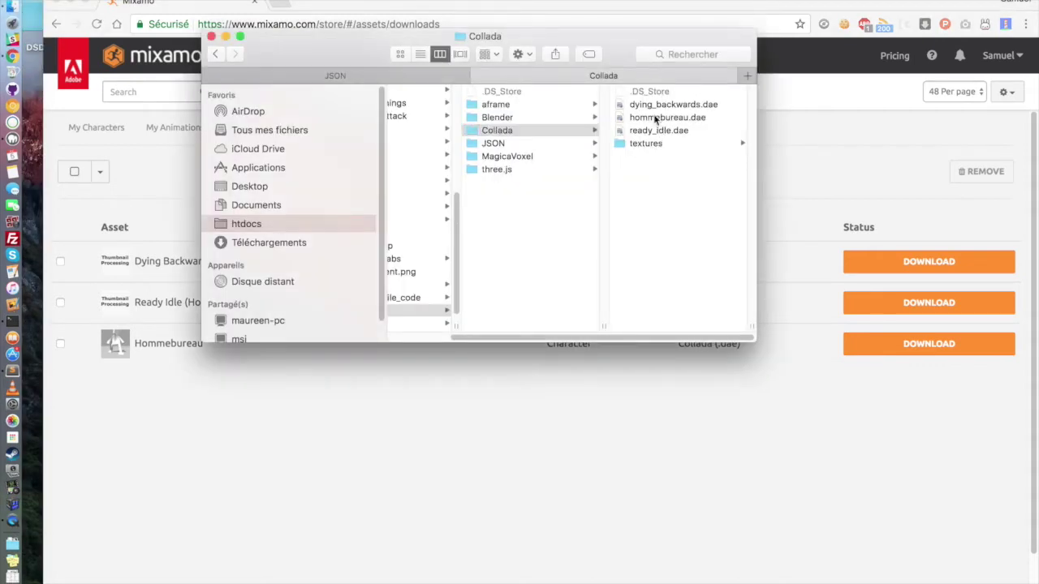
pyautogui.click(573, 105)
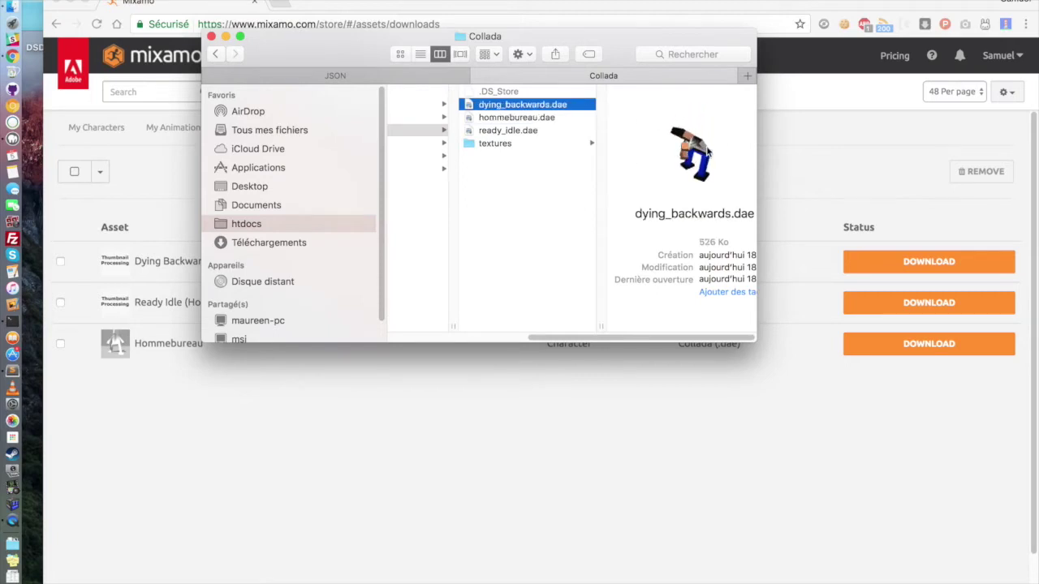
pyautogui.click(543, 132)
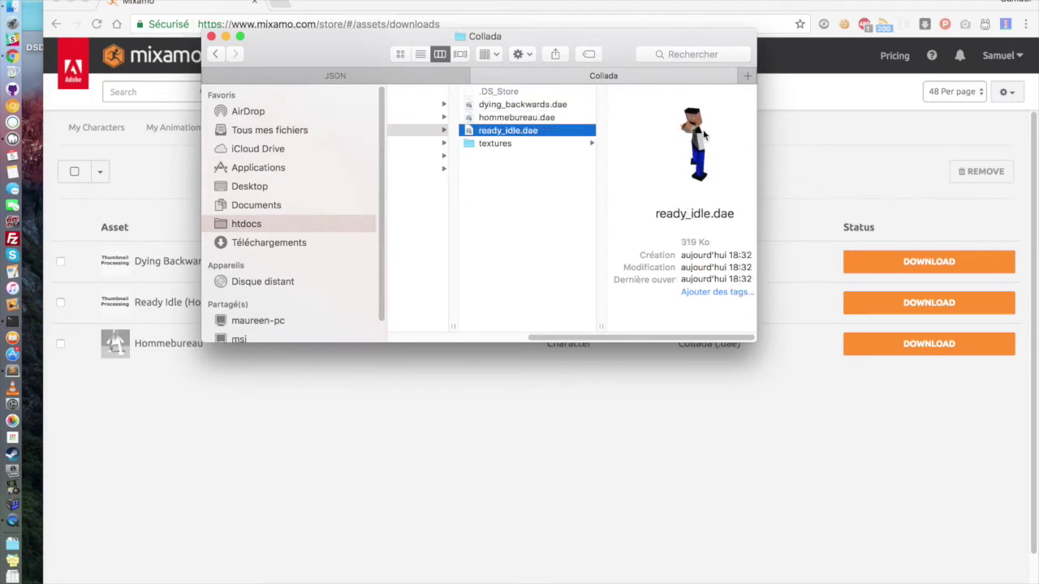
pyautogui.click(554, 144)
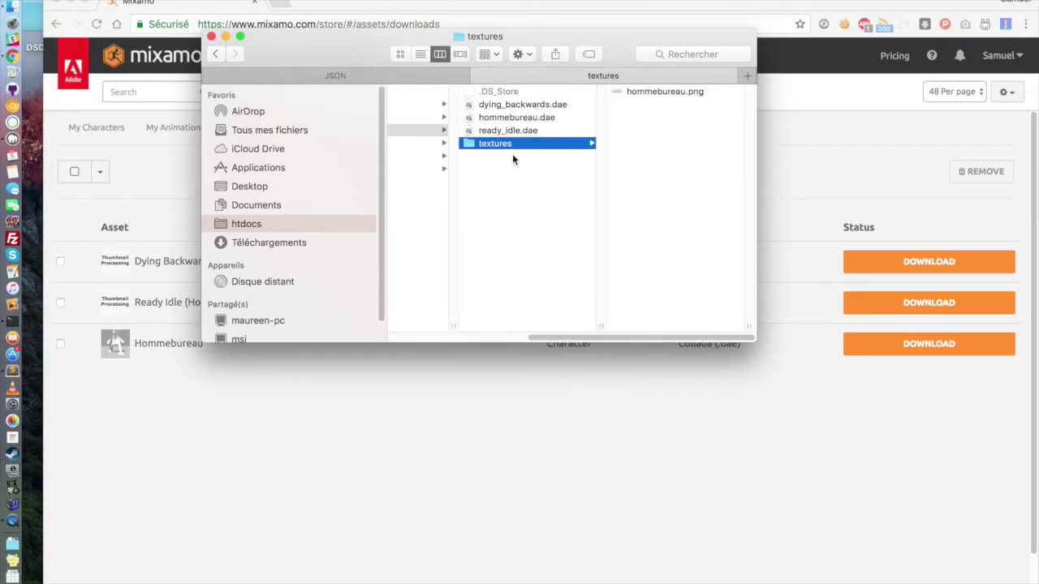
# Step: Launch Blender from the Blender folder and dismiss its splash screen
pyautogui.hscroll(-3, 513, 157)
pyautogui.click(526, 118)
pyautogui.click(599, 107)
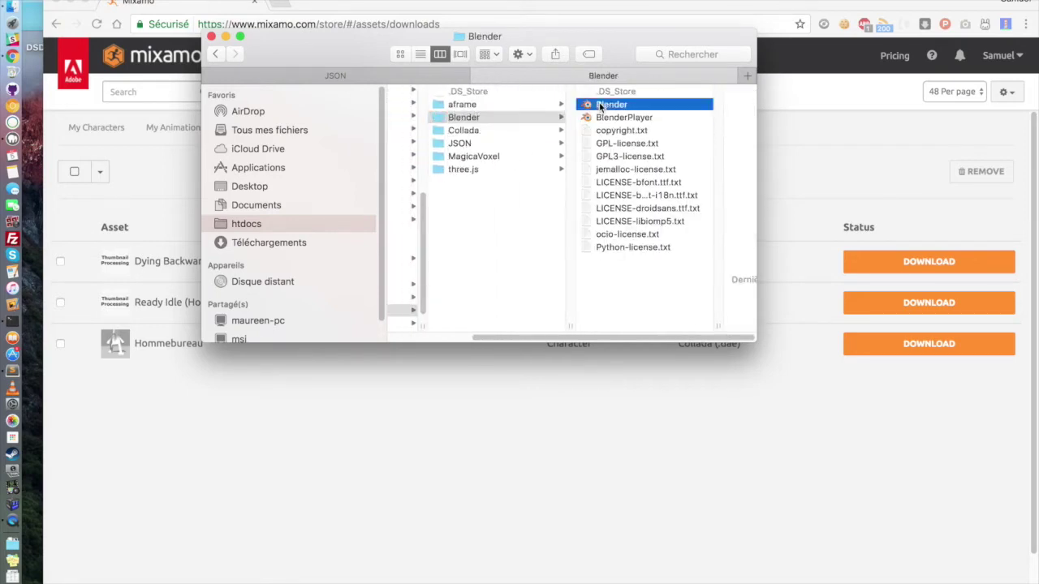
pyautogui.doubleClick(600, 105)
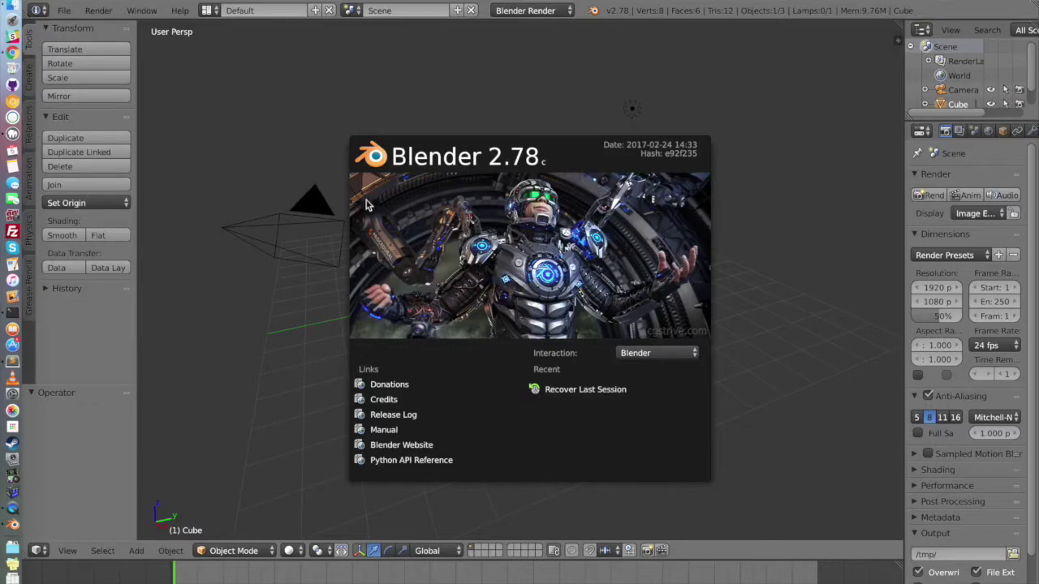
pyautogui.click(422, 212)
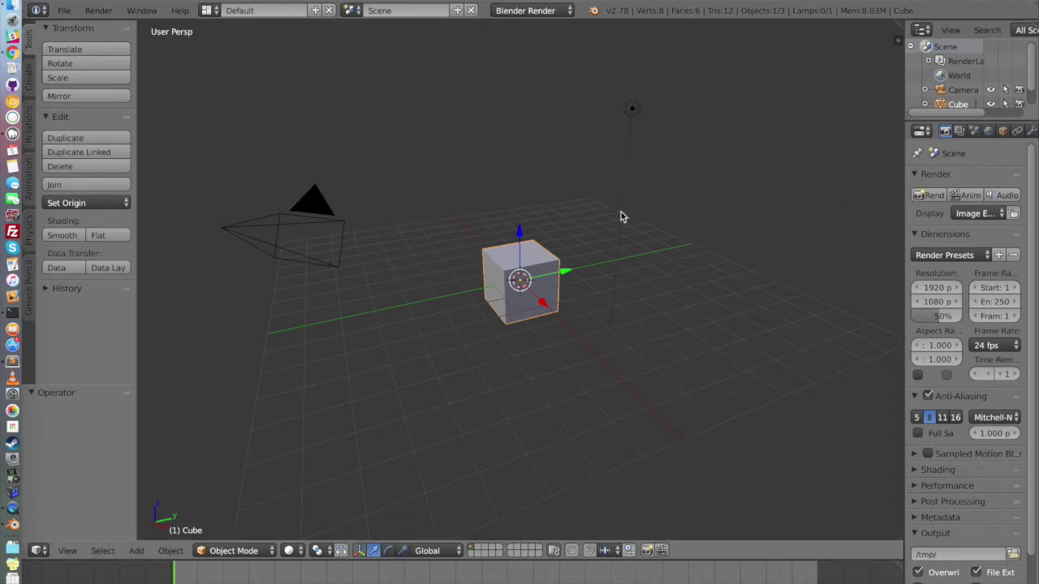
# Step: Hide the default Cube using its eye icon in the Outliner
pyautogui.click(990, 105)
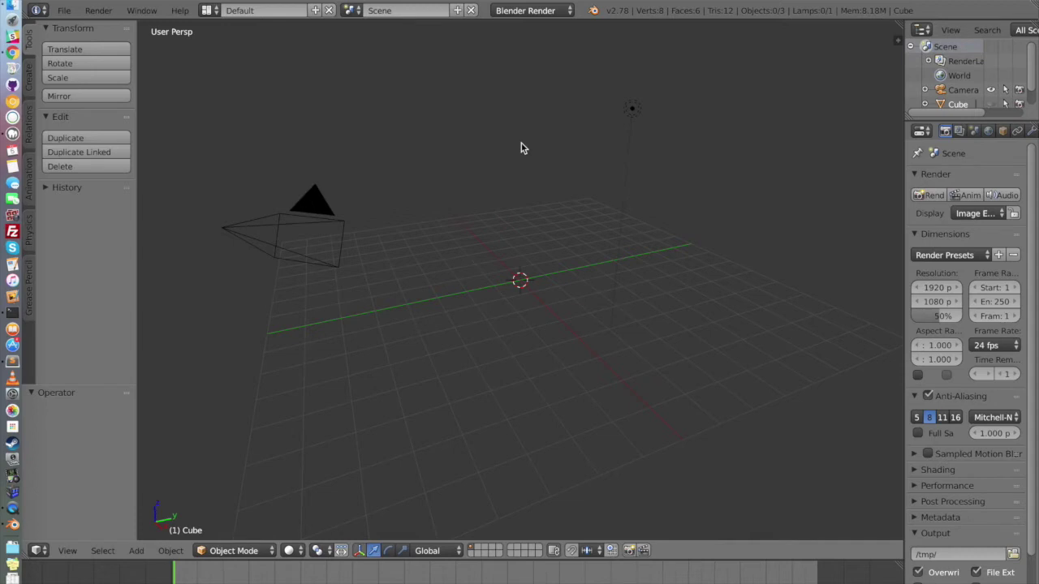
pyautogui.click(65, 10)
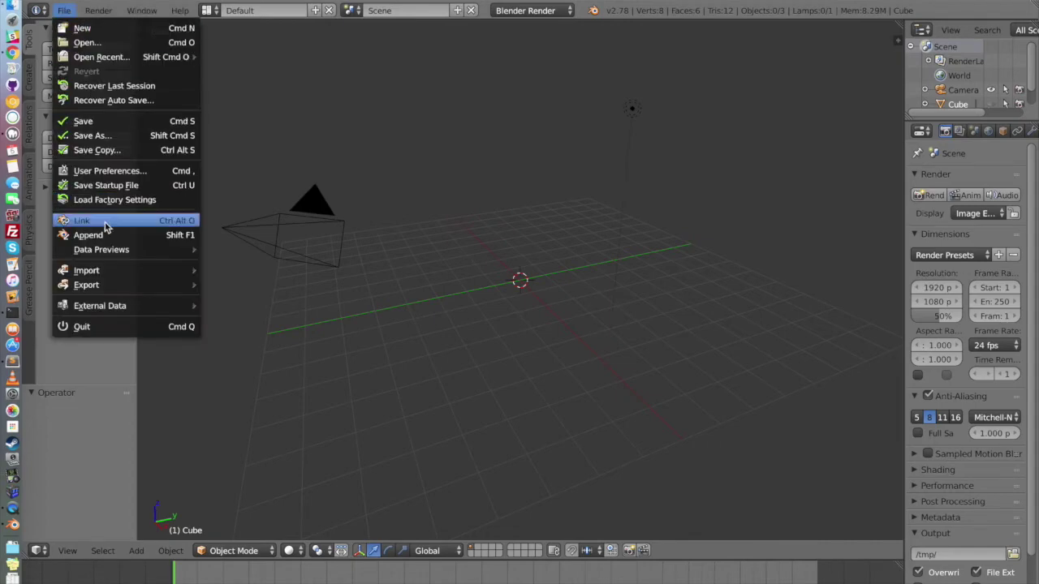
# Step: Import hommebureau.dae from the Collada folder with Import Units enabled
pyautogui.moveTo(148, 270)
pyautogui.click(226, 276)
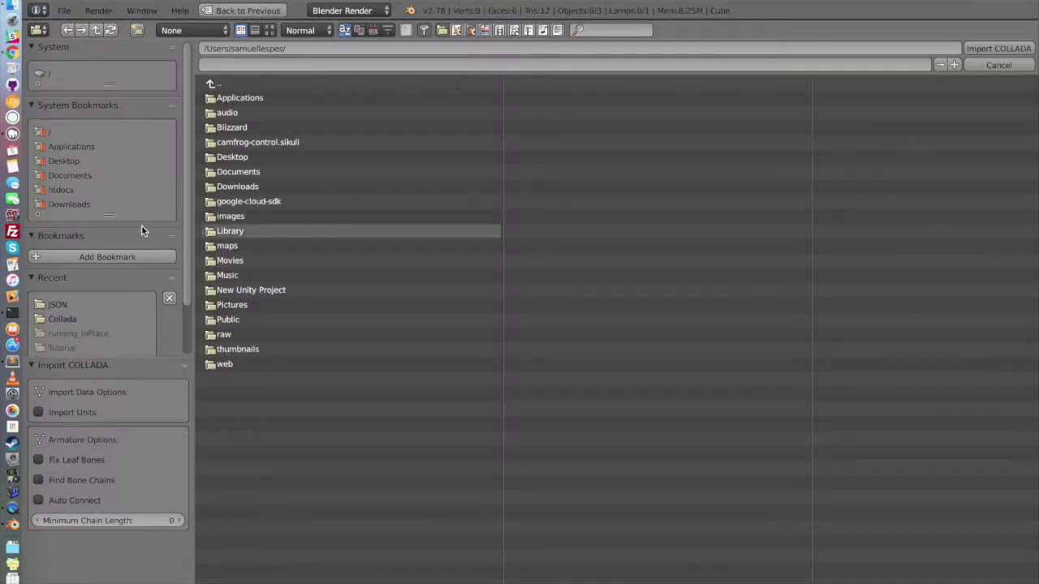
pyautogui.click(59, 317)
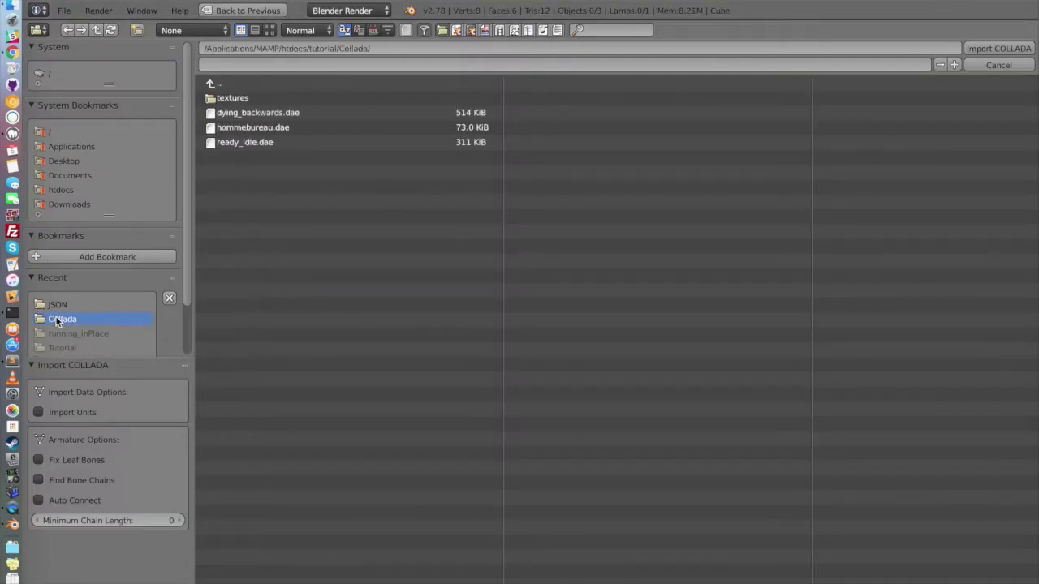
pyautogui.click(258, 129)
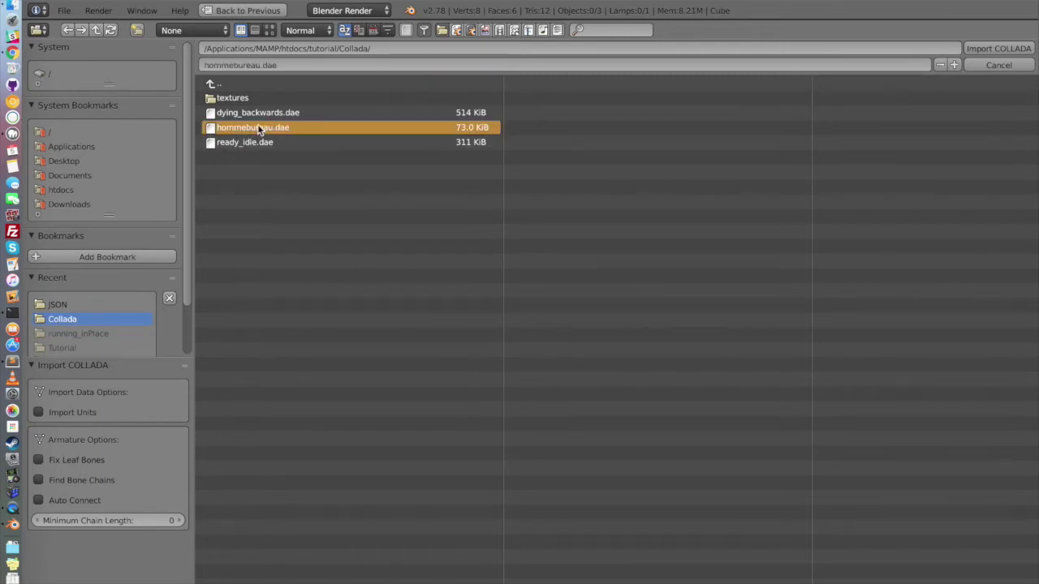
pyautogui.click(57, 413)
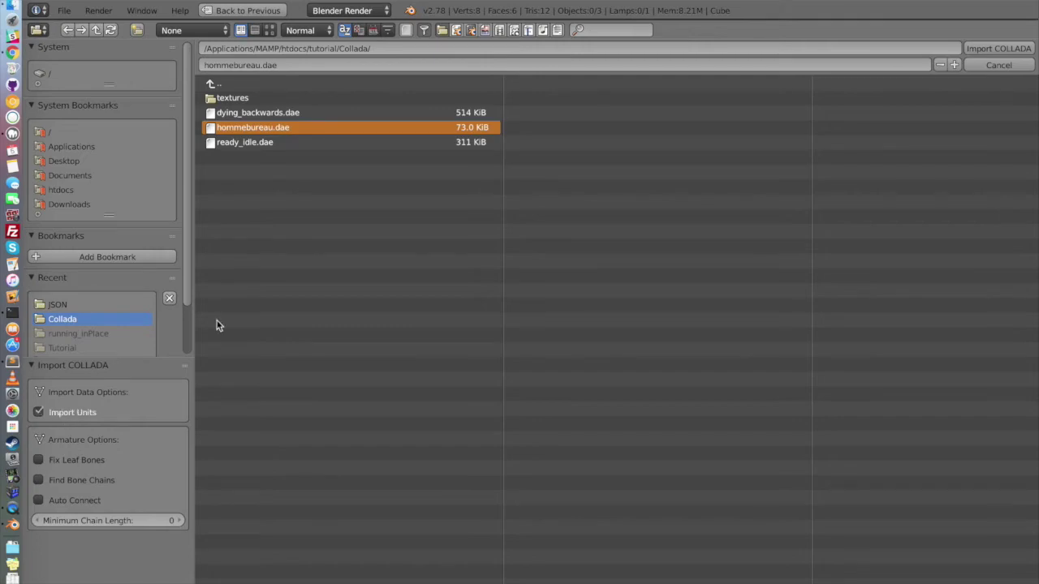
pyautogui.click(999, 48)
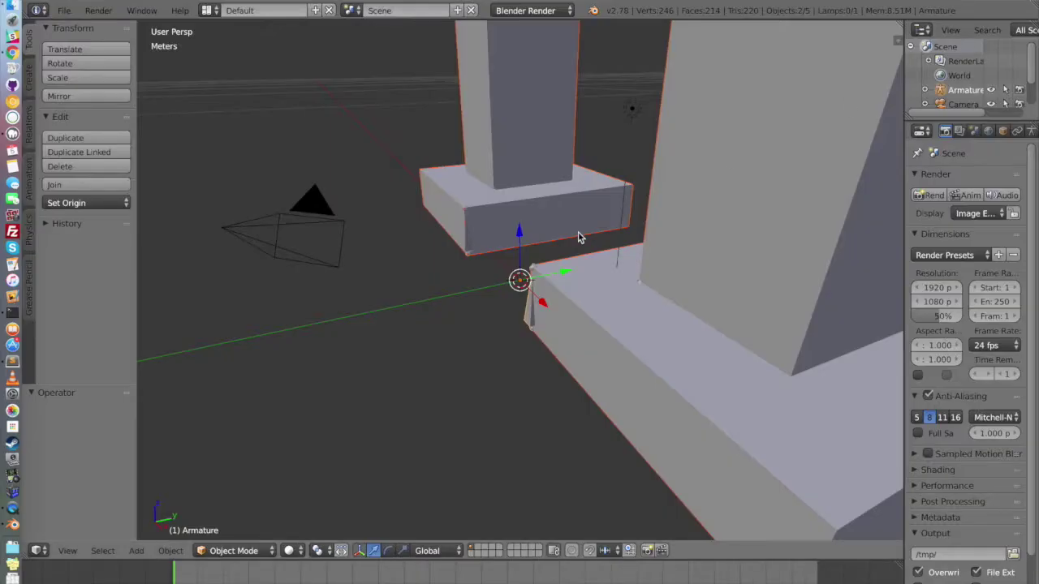
# Step: Widen the Outliner, expand the Armature and select its unamed mesh
pyautogui.scroll(-5, 579, 235)
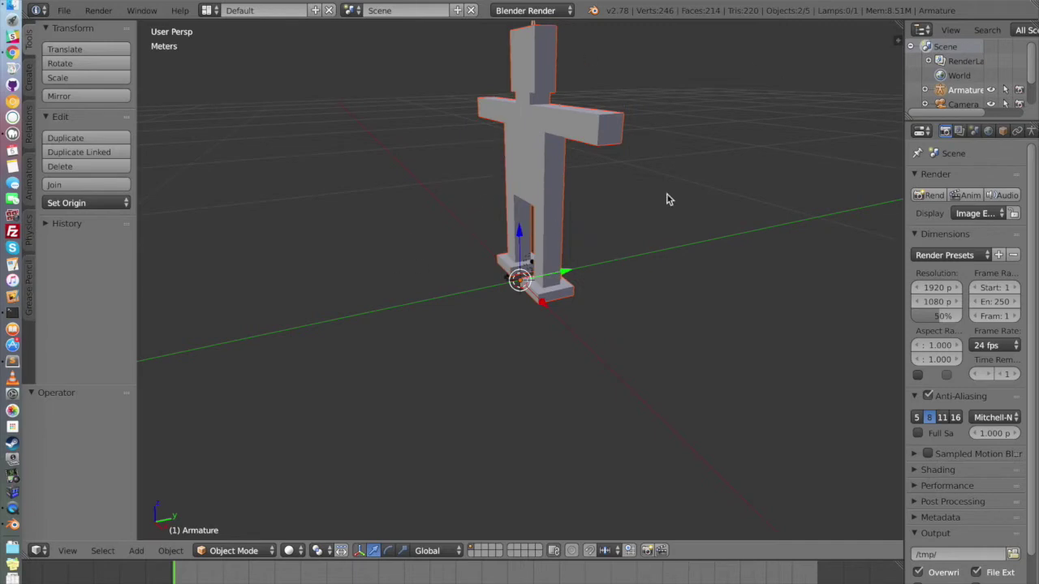
pyautogui.moveTo(904, 143); pyautogui.dragTo(802, 146)
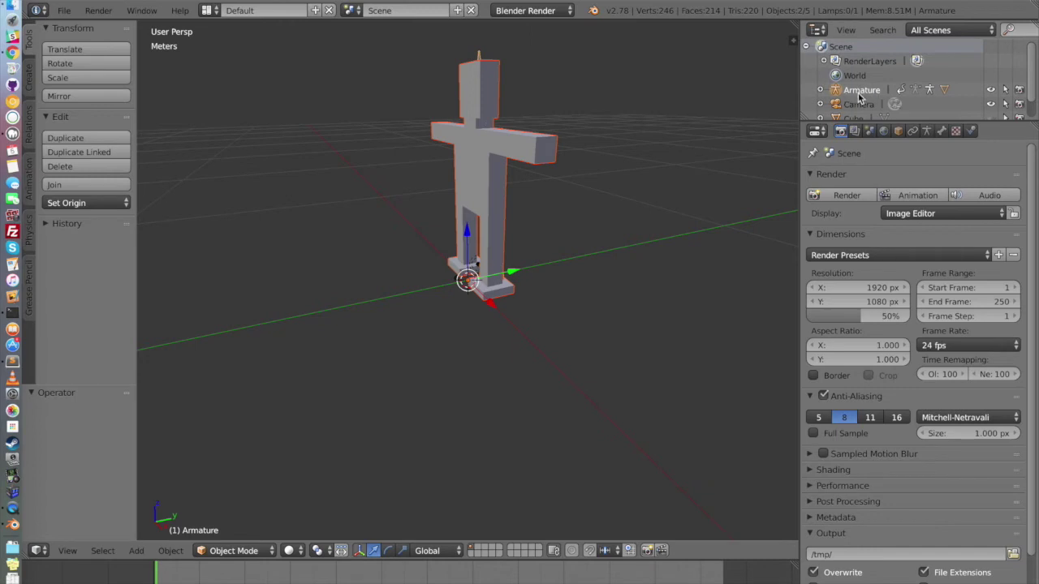
pyautogui.click(821, 90)
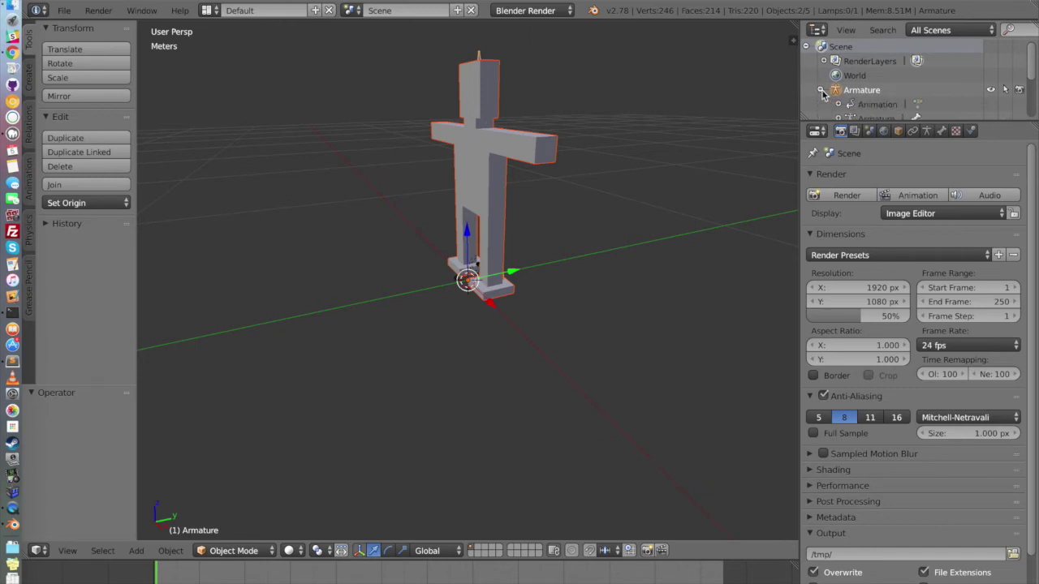
pyautogui.scroll(-3, 1028, 87)
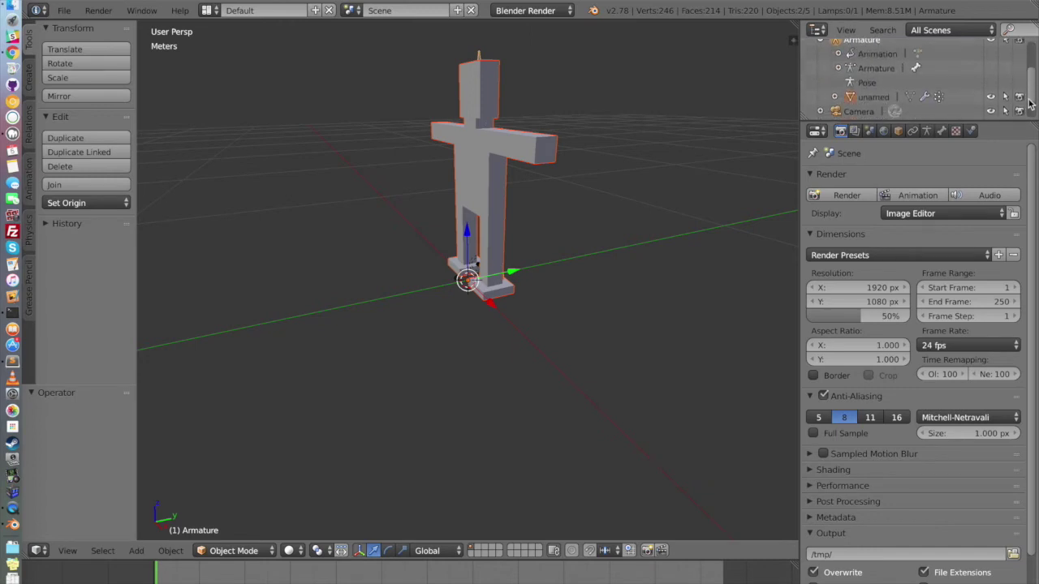
pyautogui.scroll(-1, 1028, 103)
pyautogui.click(868, 93)
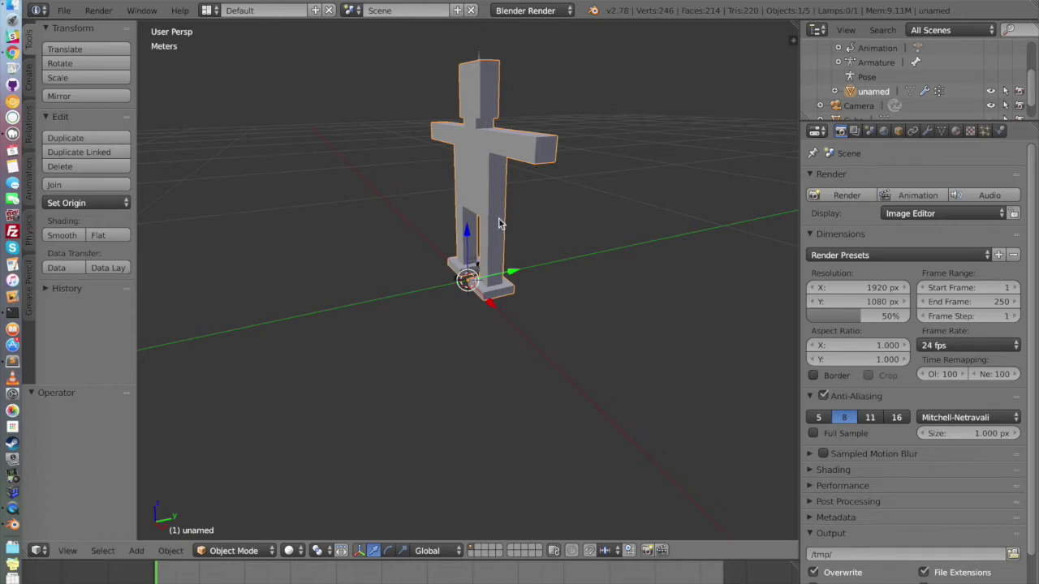
# Step: Bring up the viewport shading choices
pyautogui.click(293, 552)
# Step: Switch viewport shading to Texture and change the sidebar's Material Mode from Multitexture to GLSL
pyautogui.click(309, 486)
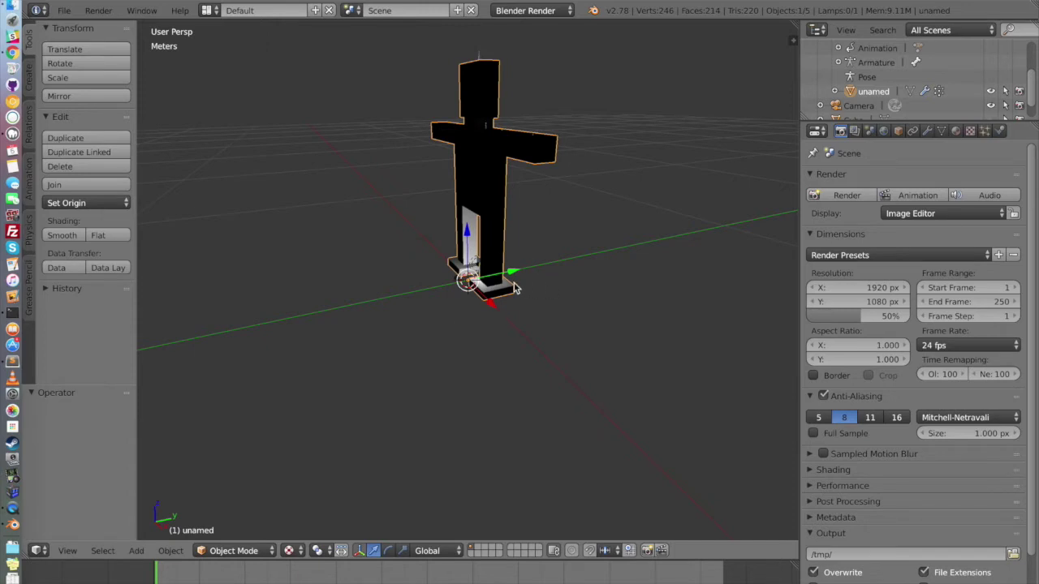
pyautogui.press('n')
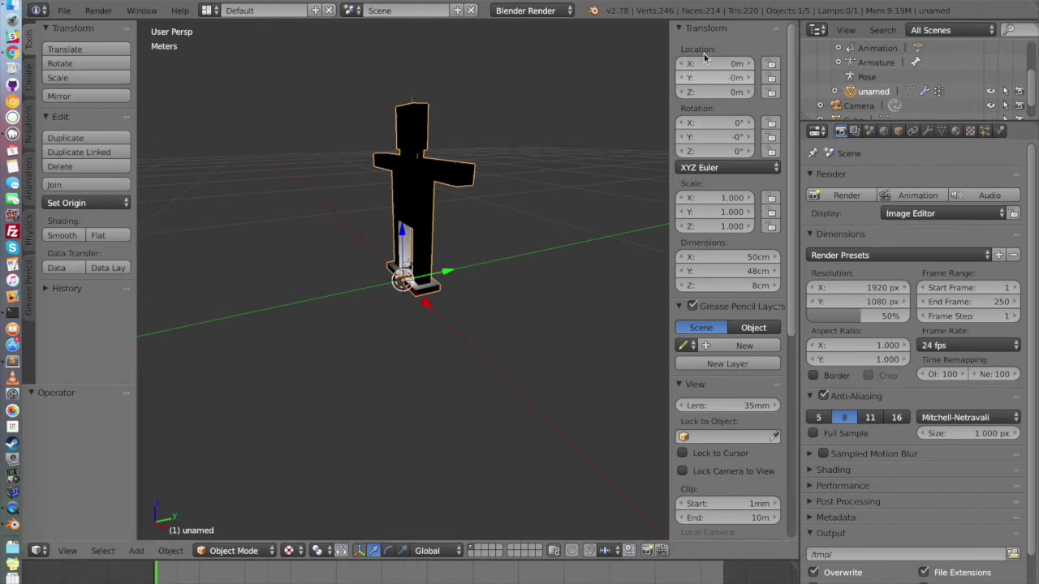
pyautogui.moveTo(793, 183); pyautogui.dragTo(789, 397)
pyautogui.click(697, 417)
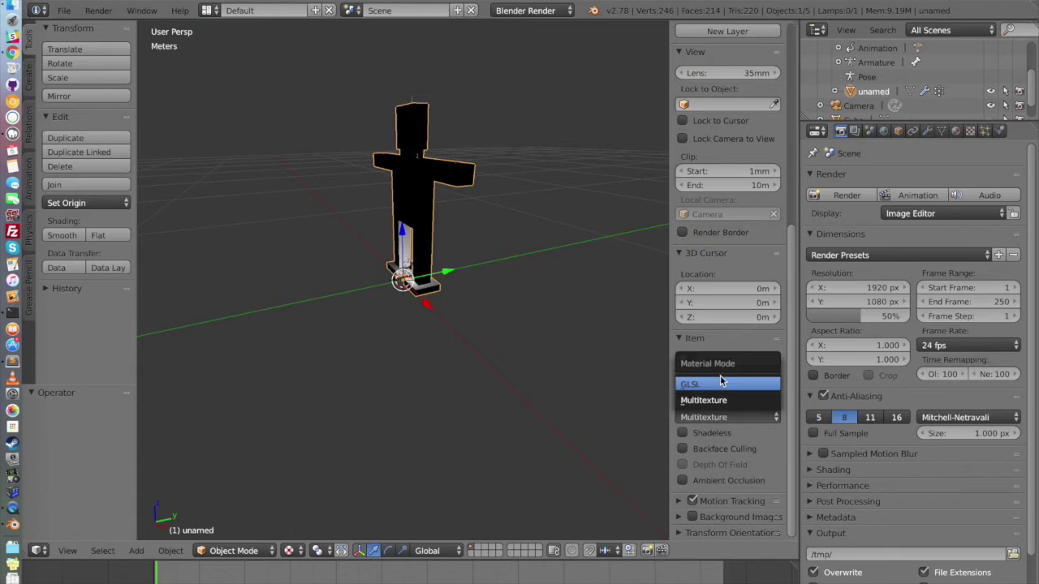
pyautogui.click(720, 383)
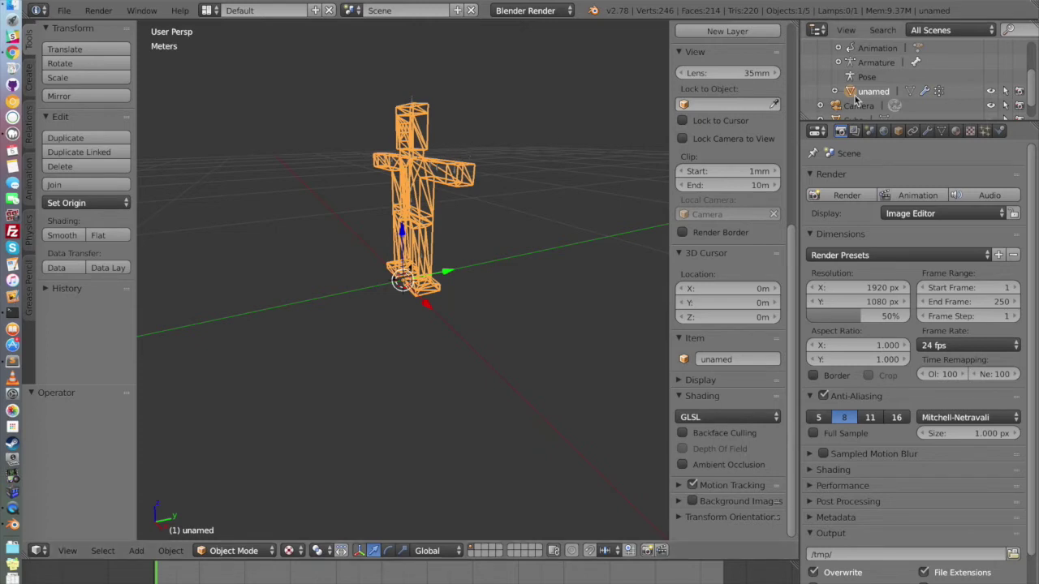
# Step: Assign the existing material named Material to the unamed mesh
pyautogui.click(954, 131)
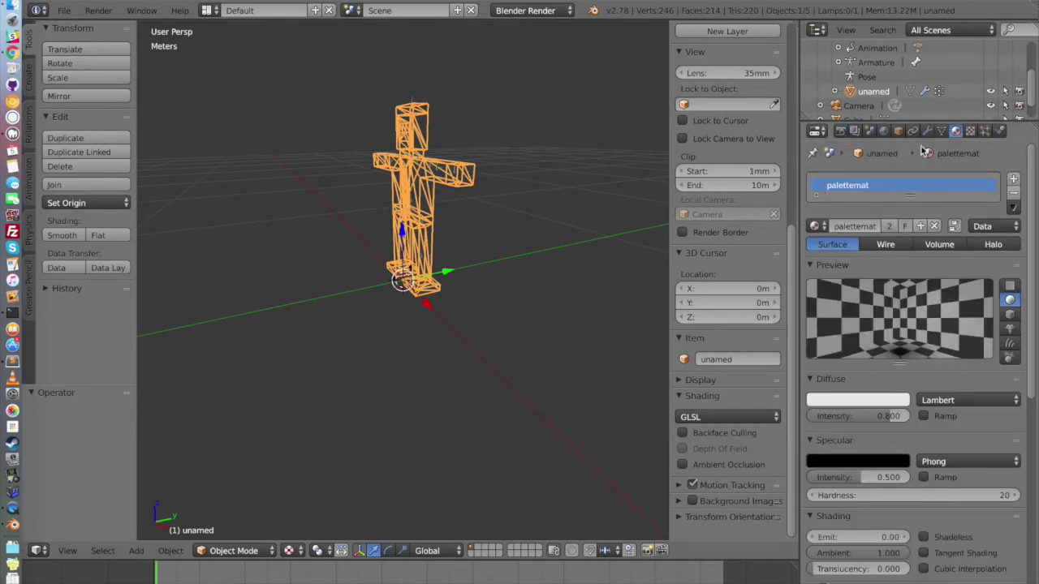
pyautogui.click(824, 227)
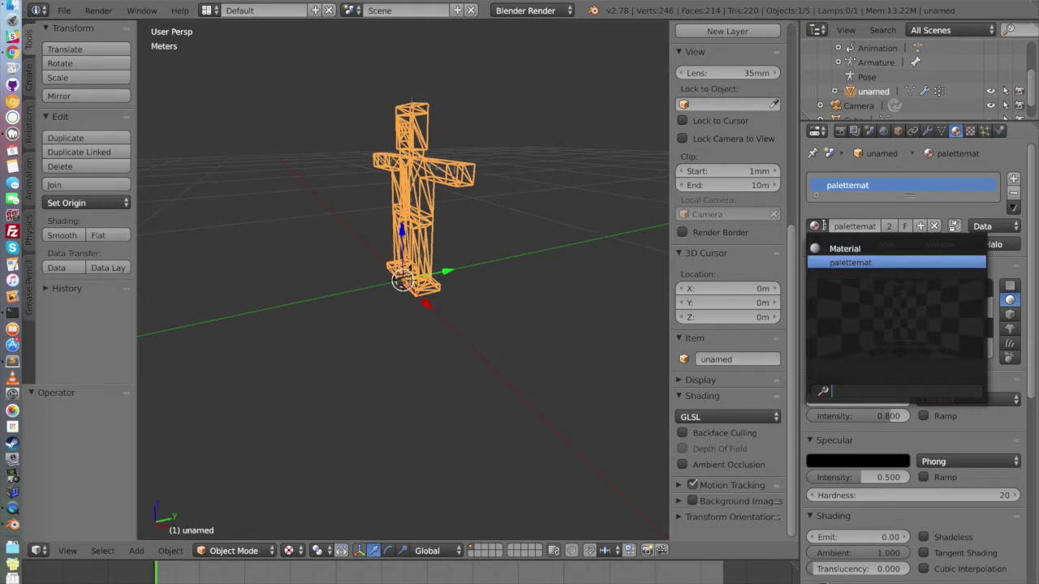
pyautogui.click(843, 249)
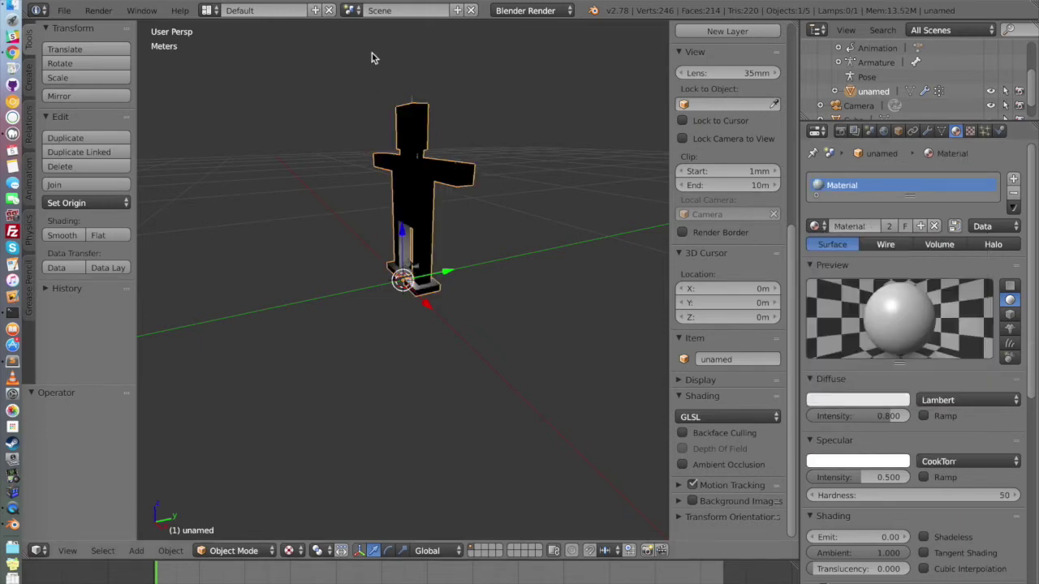
# Step: Give the material the image texture Texture, showing hommebureau.png
pyautogui.click(969, 133)
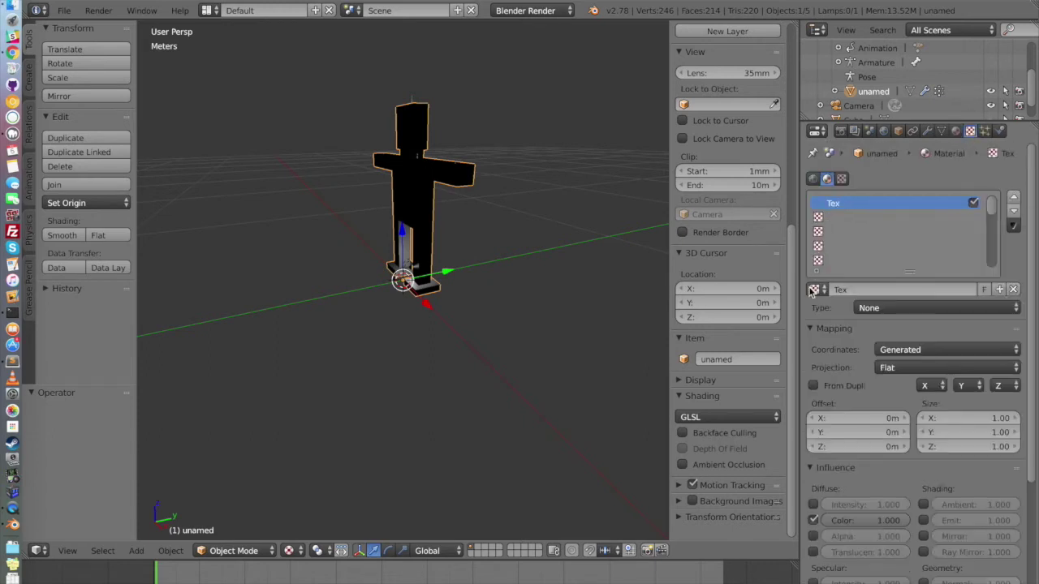
pyautogui.click(816, 289)
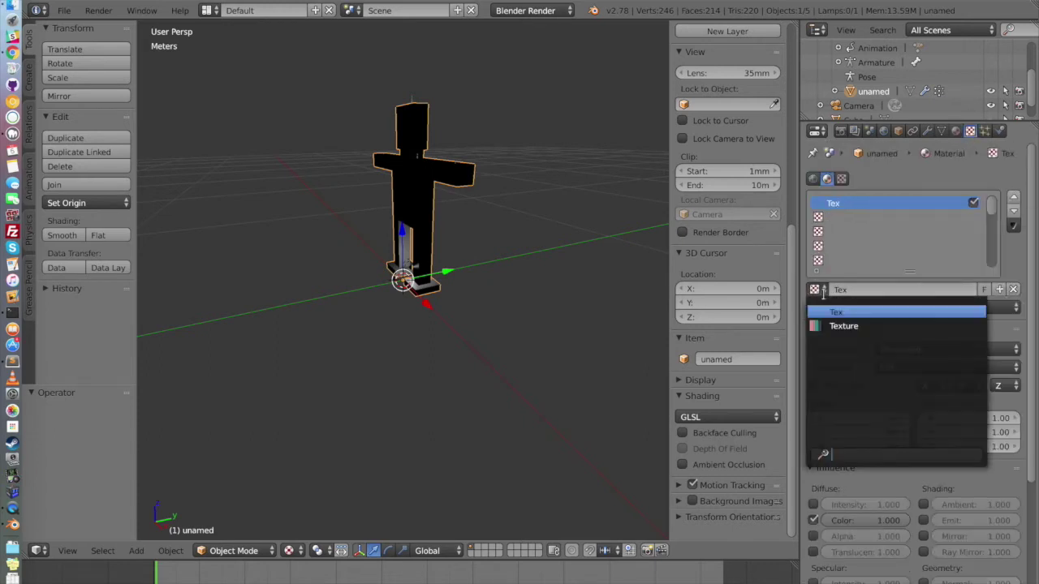
pyautogui.click(842, 326)
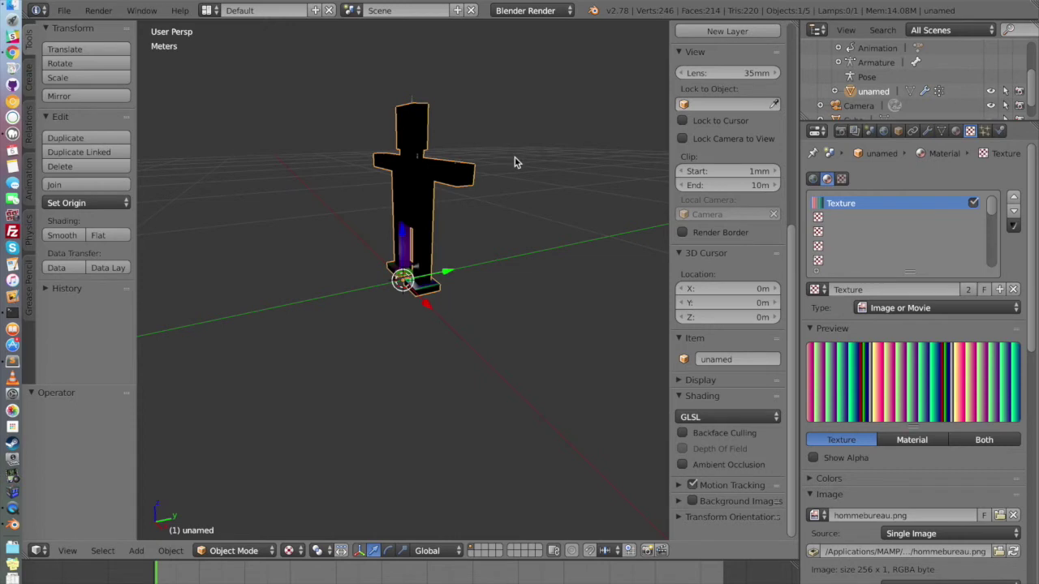
pyautogui.scroll(2, 1031, 89)
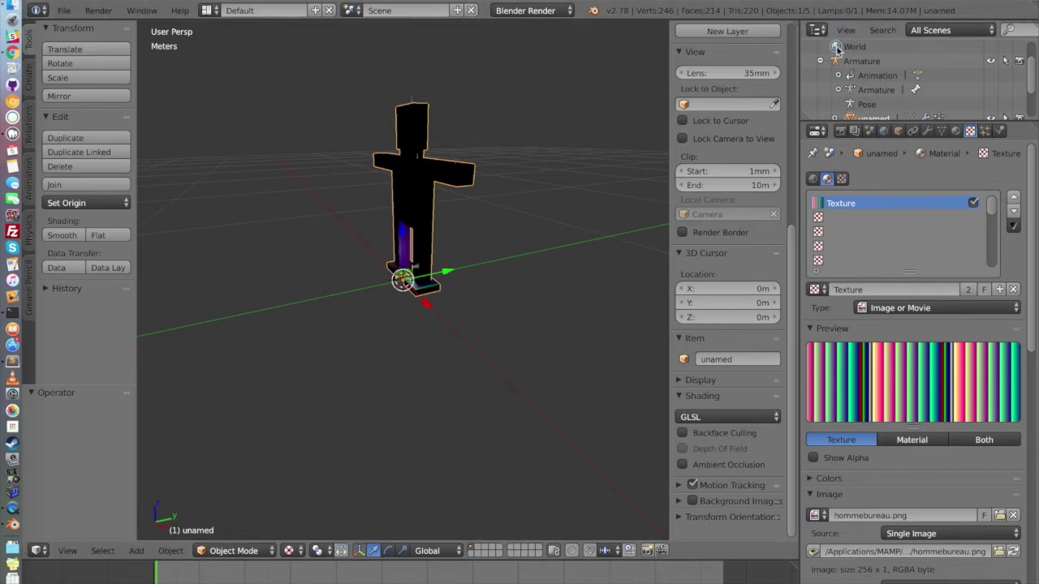
# Step: Rename the Armature object to Pose in the Outliner
pyautogui.click(861, 61)
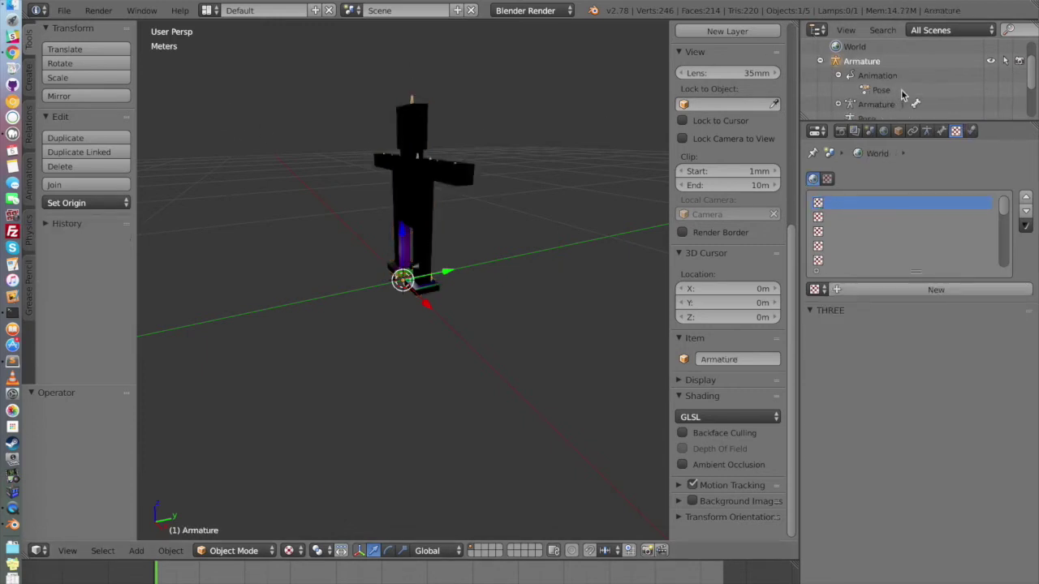
pyautogui.doubleClick(854, 62)
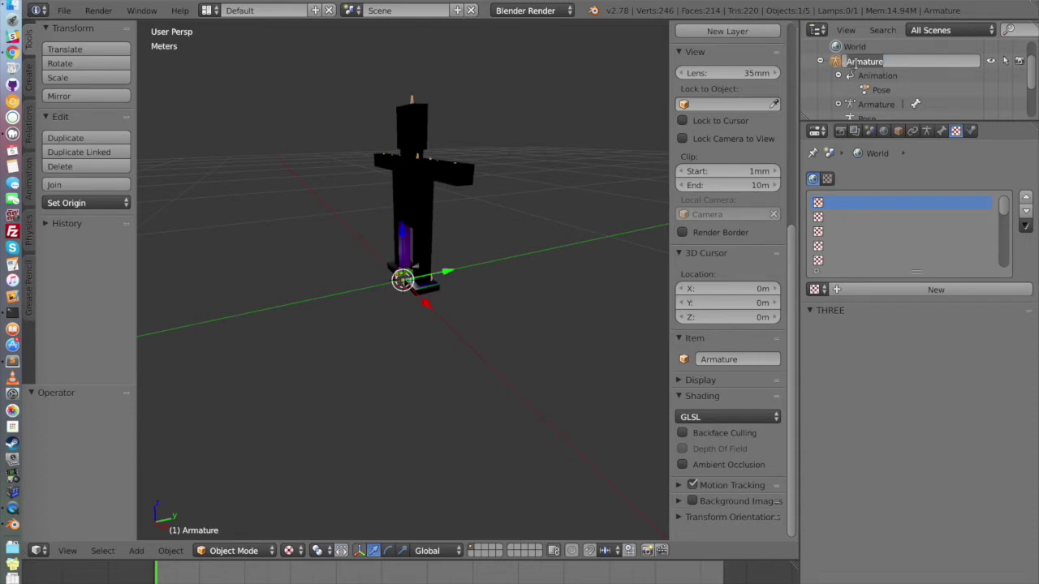
pyautogui.write('R')
pyautogui.write('ose')
pyautogui.press('Return')
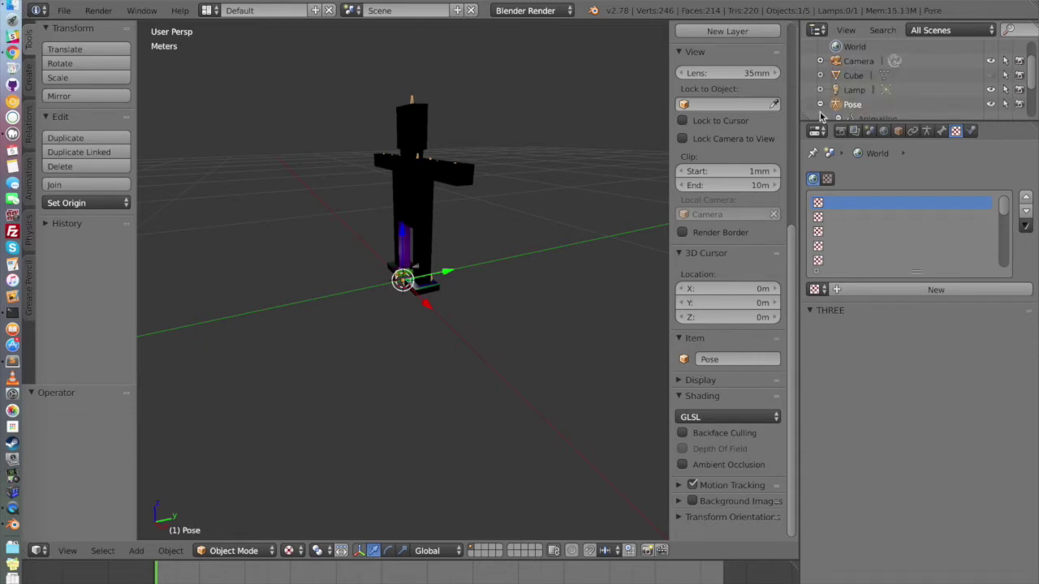
# Step: Import ready_idle.dae through the Collada (.dae) importer
pyautogui.click(64, 10)
pyautogui.moveTo(106, 273)
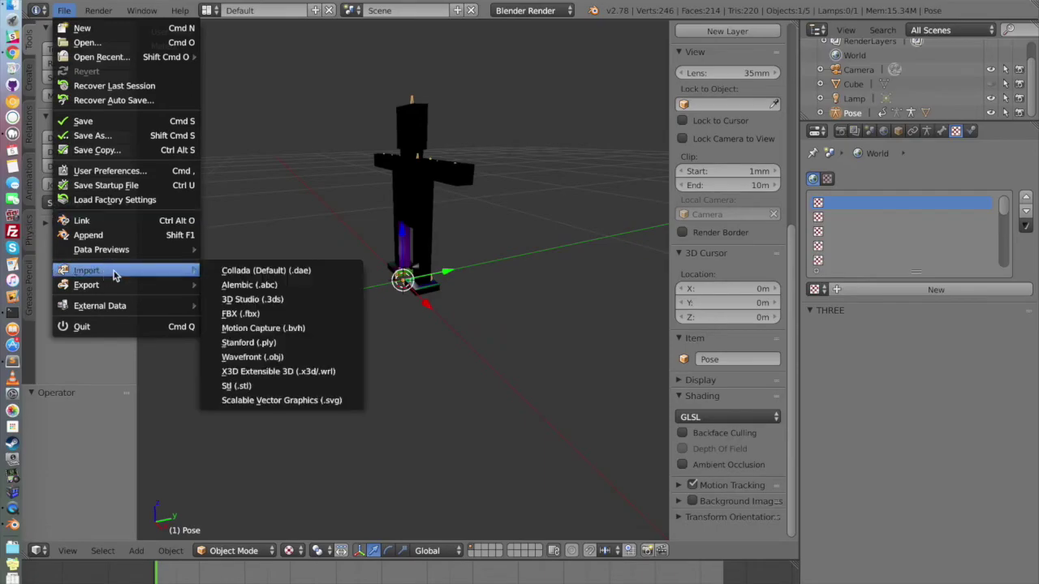
pyautogui.click(236, 270)
pyautogui.click(251, 142)
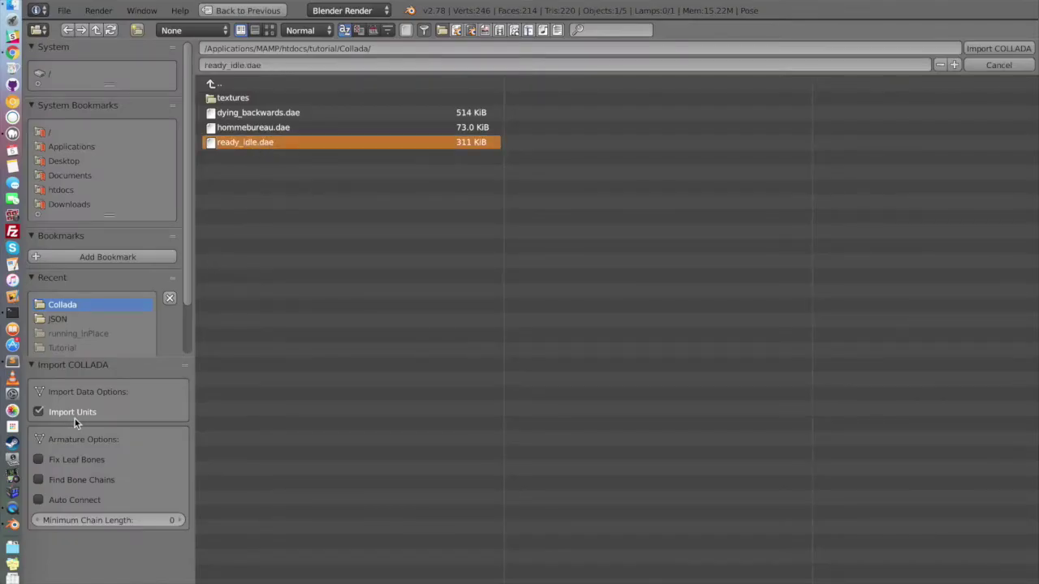
pyautogui.click(998, 49)
# Step: Expand the newly imported armature and rename it Idle
pyautogui.click(821, 71)
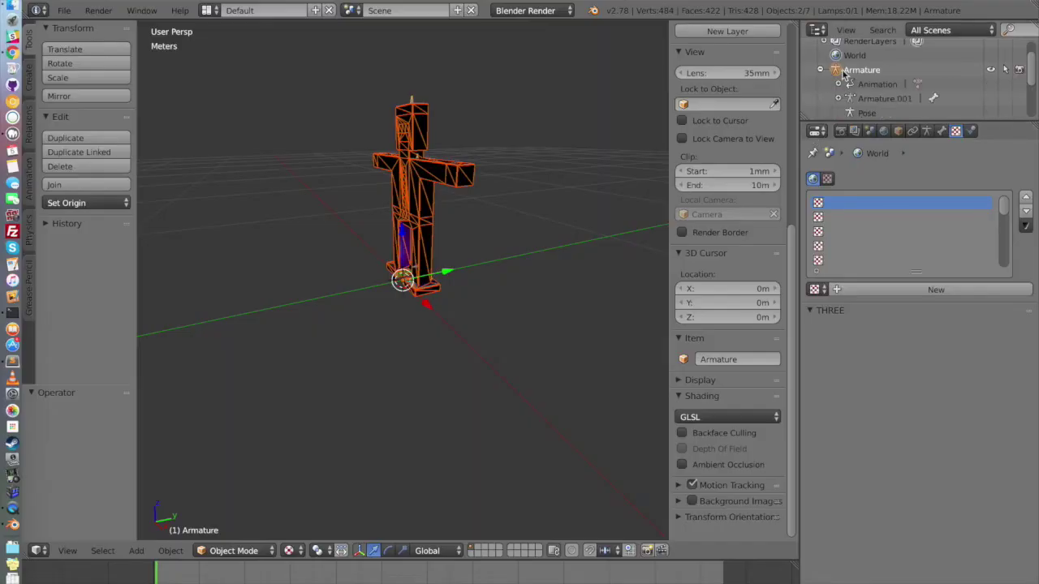
pyautogui.click(839, 83)
pyautogui.doubleClick(875, 97)
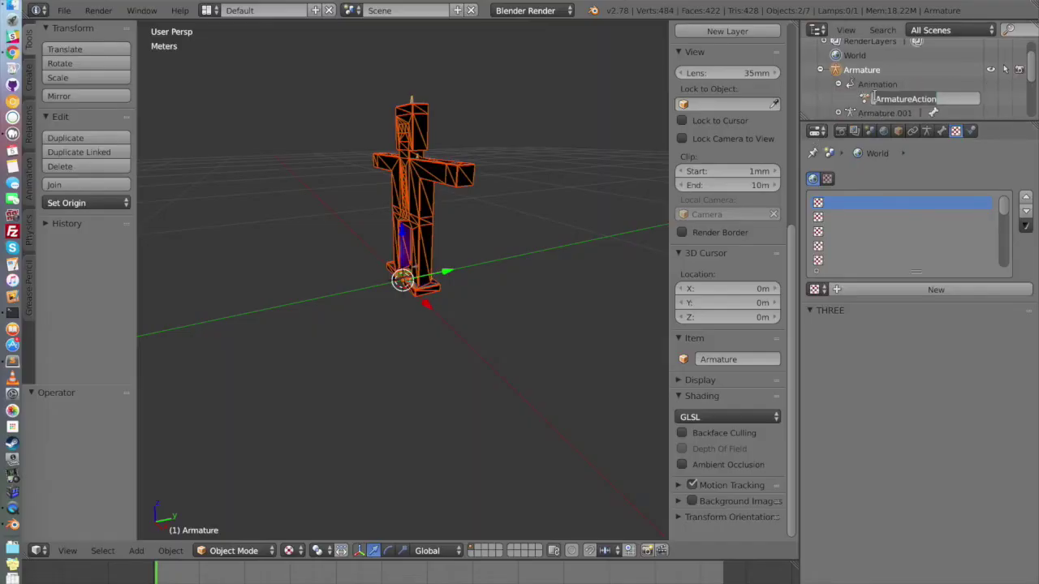
pyautogui.write('Idle')
pyautogui.press('Return')
# Step: Import the Dying Backwards Collada file as a third armature and rename it Dying
pyautogui.click(63, 10)
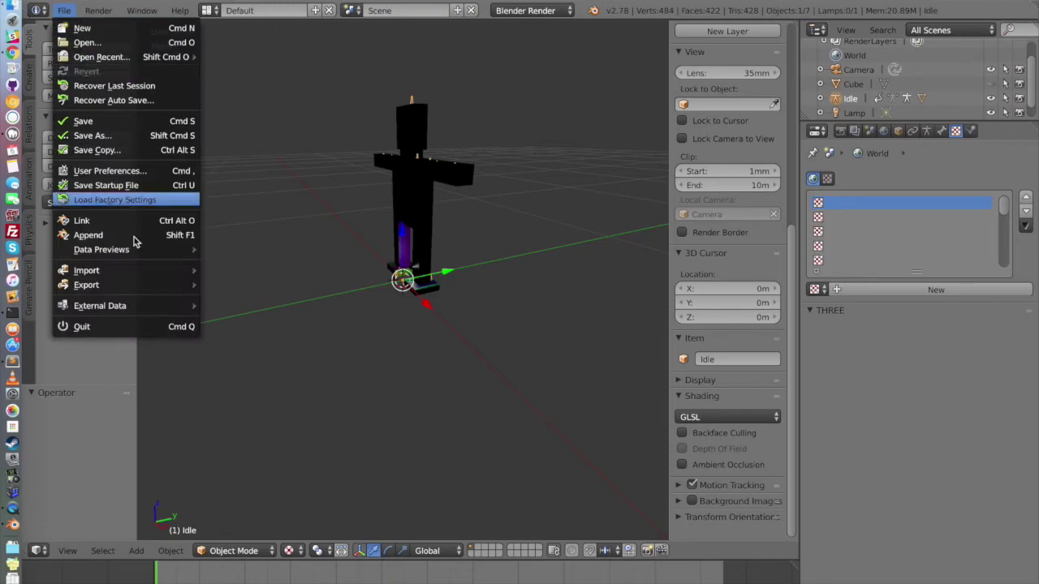
pyautogui.moveTo(134, 276)
pyautogui.click(265, 270)
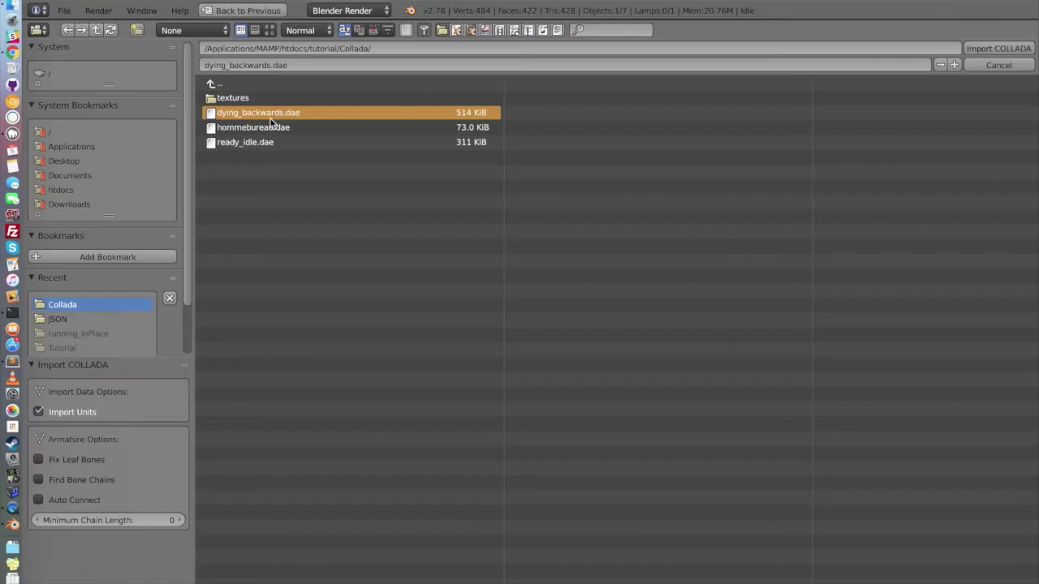
pyautogui.click(1020, 49)
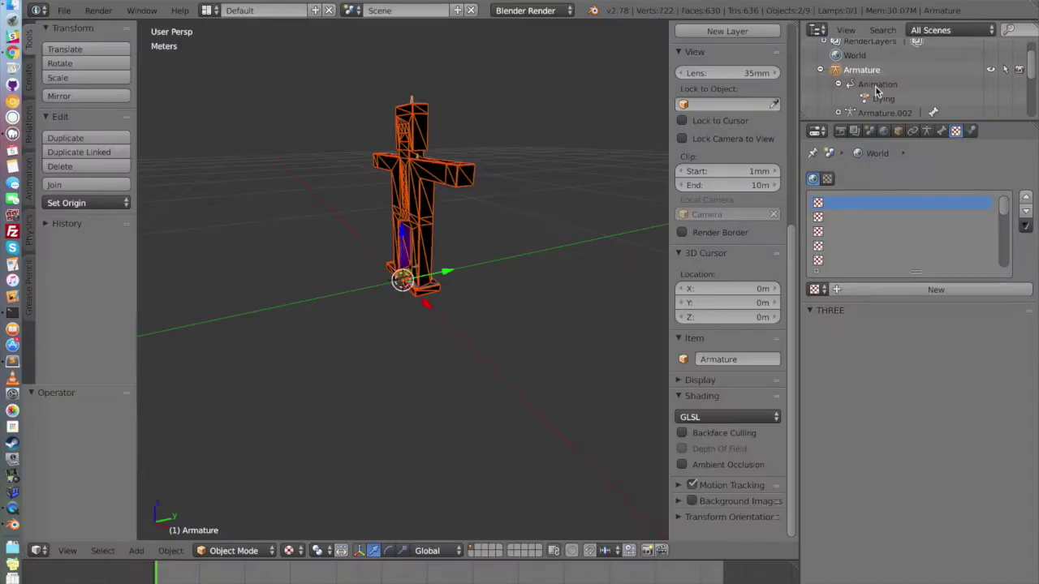
pyautogui.doubleClick(873, 71)
pyautogui.write('Dying')
pyautogui.press('Return')
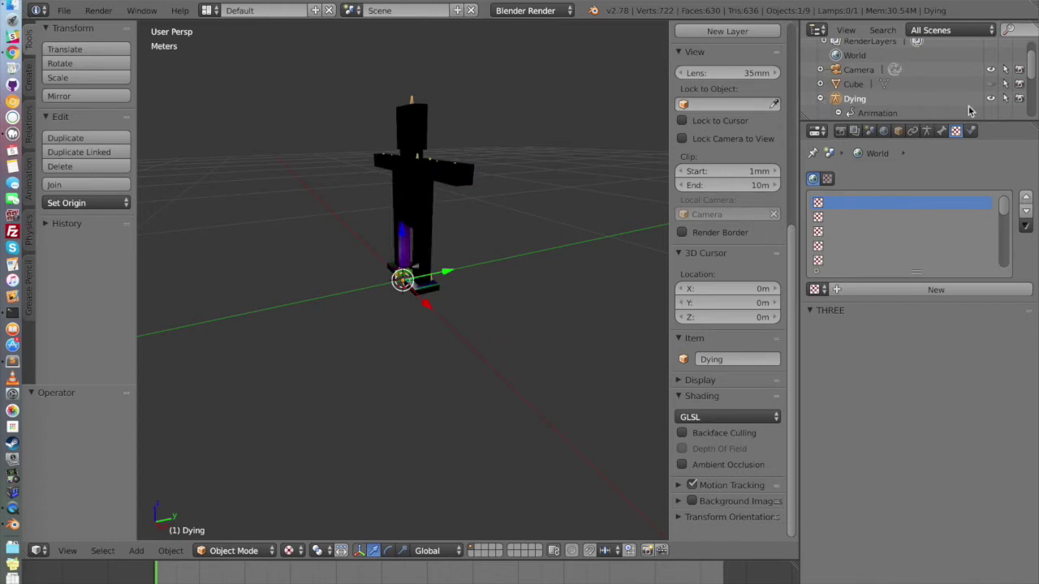
# Step: Hide the Dying armature in the viewport
pyautogui.scroll(-2, 1034, 73)
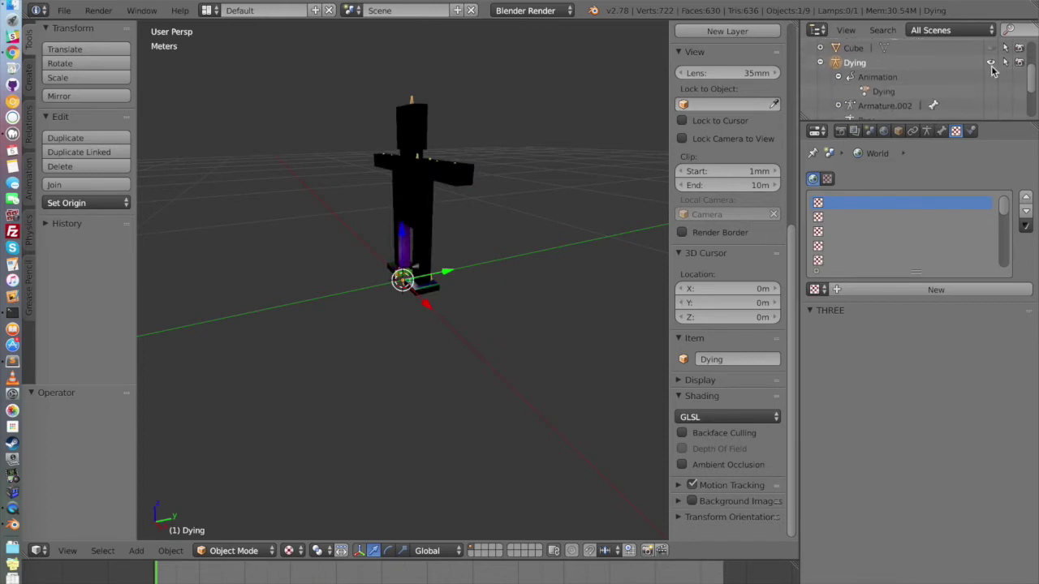
pyautogui.click(991, 64)
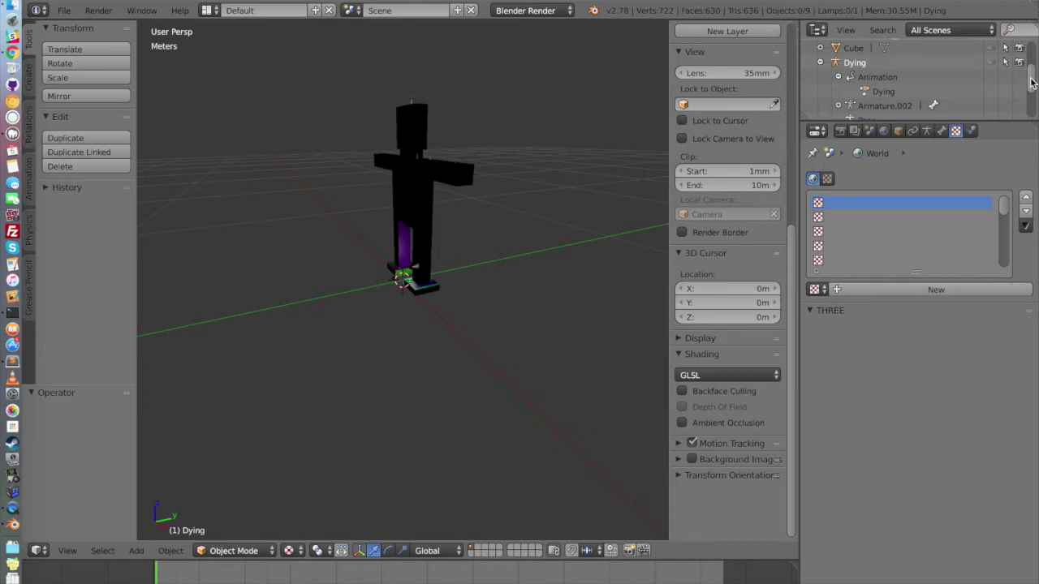
pyautogui.moveTo(1028, 82); pyautogui.dragTo(1029, 104)
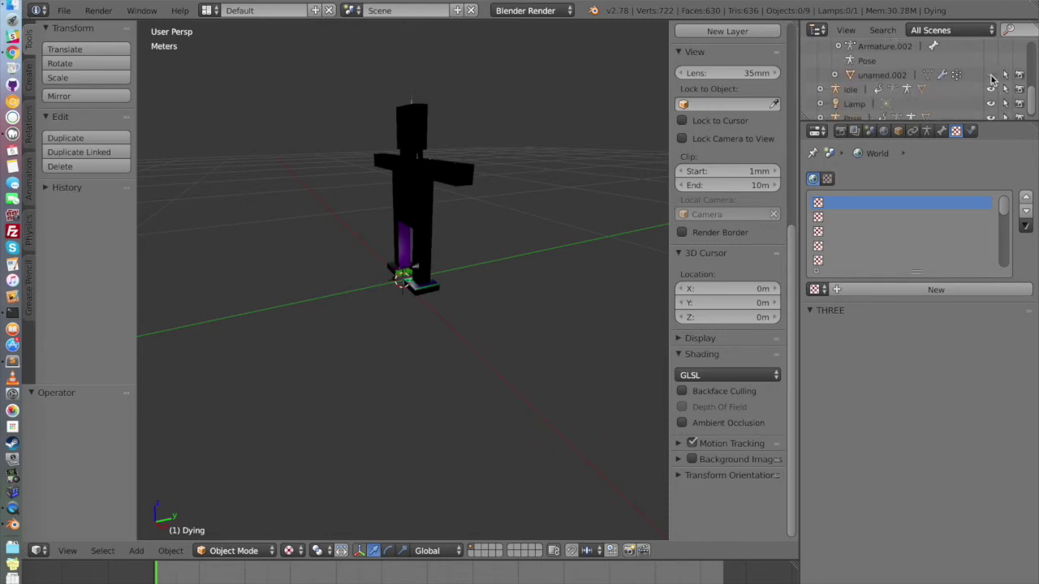
pyautogui.scroll(3, 1030, 103)
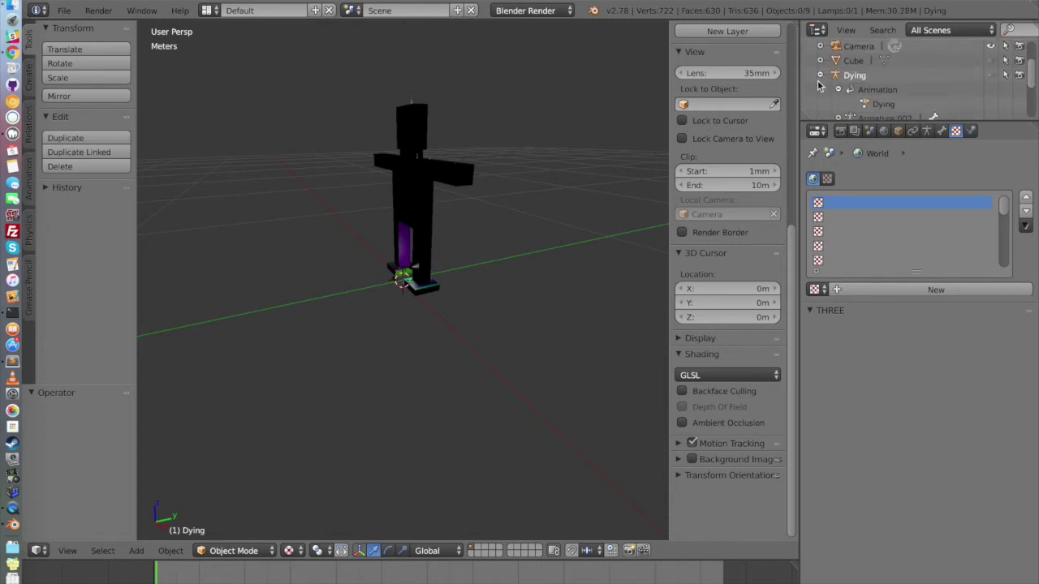
# Step: Collapse Dying, then expand and review the Idle armature's contents before collapsing it
pyautogui.click(824, 75)
pyautogui.click(828, 90)
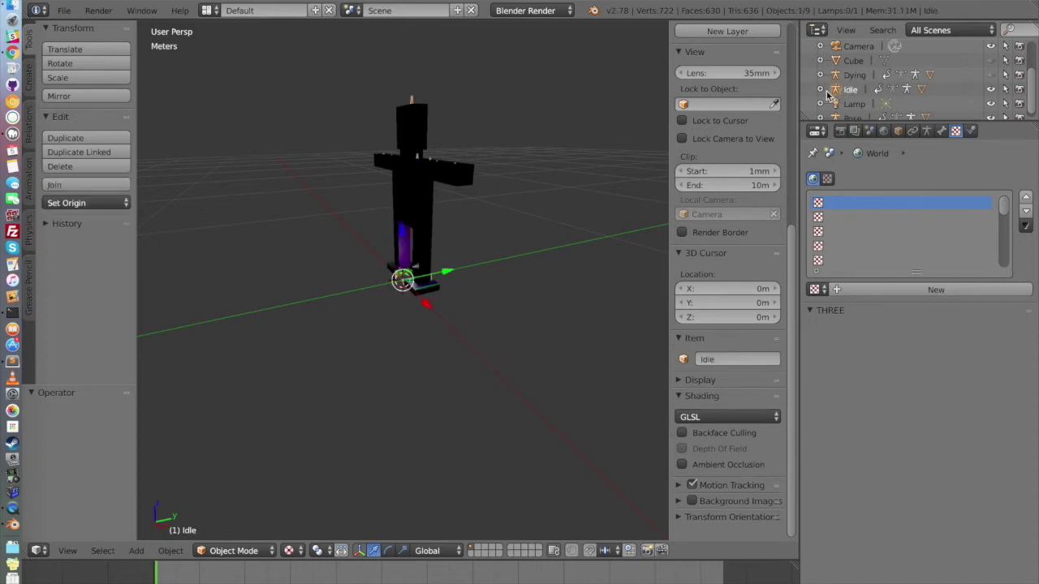
pyautogui.click(822, 90)
pyautogui.scroll(-4, 1036, 83)
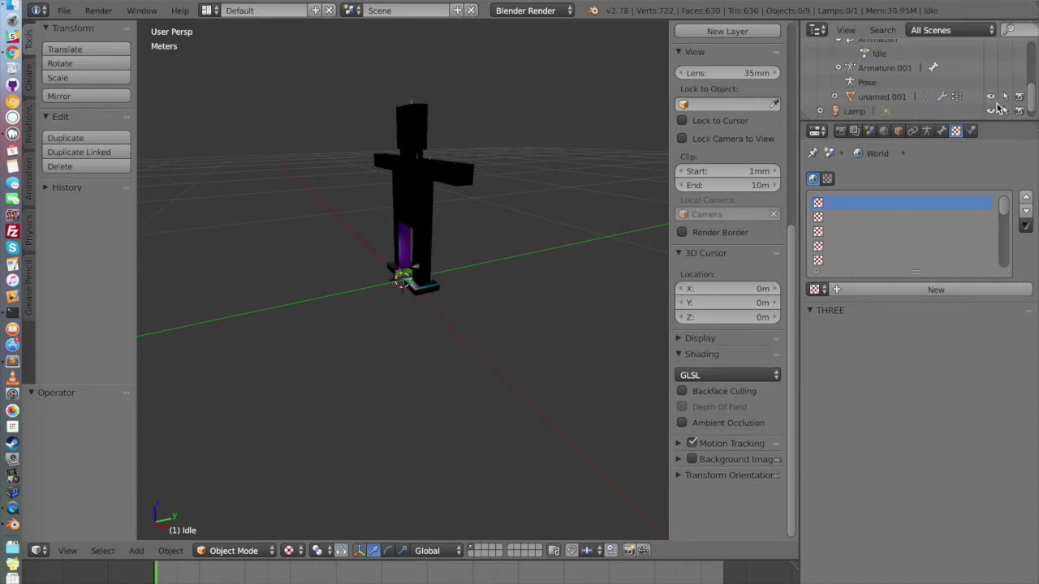
pyautogui.scroll(2, 1035, 99)
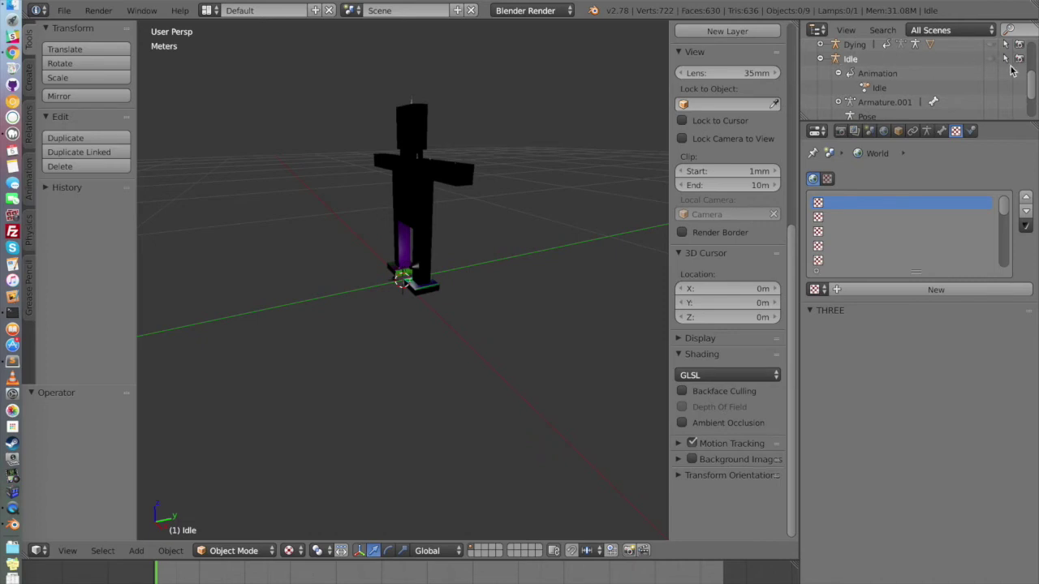
pyautogui.scroll(-1, 1031, 82)
pyautogui.scroll(-2, 1031, 82)
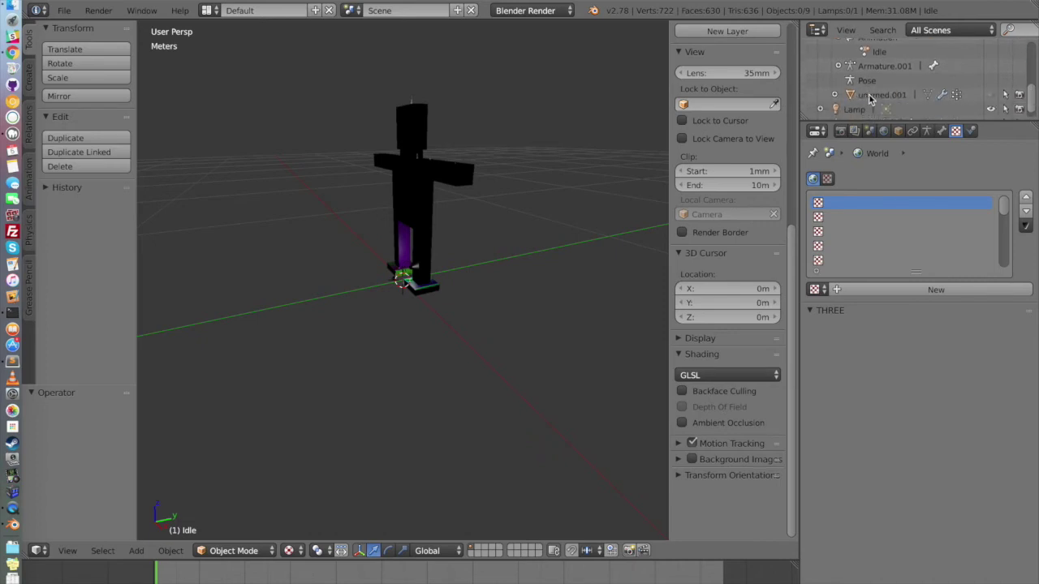
pyautogui.scroll(4, 1027, 99)
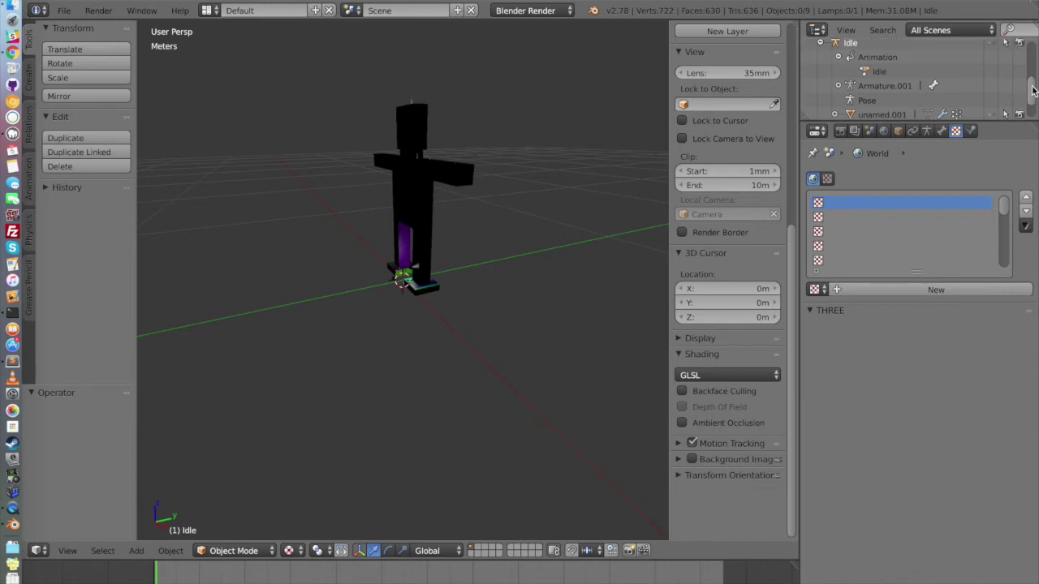
pyautogui.click(820, 80)
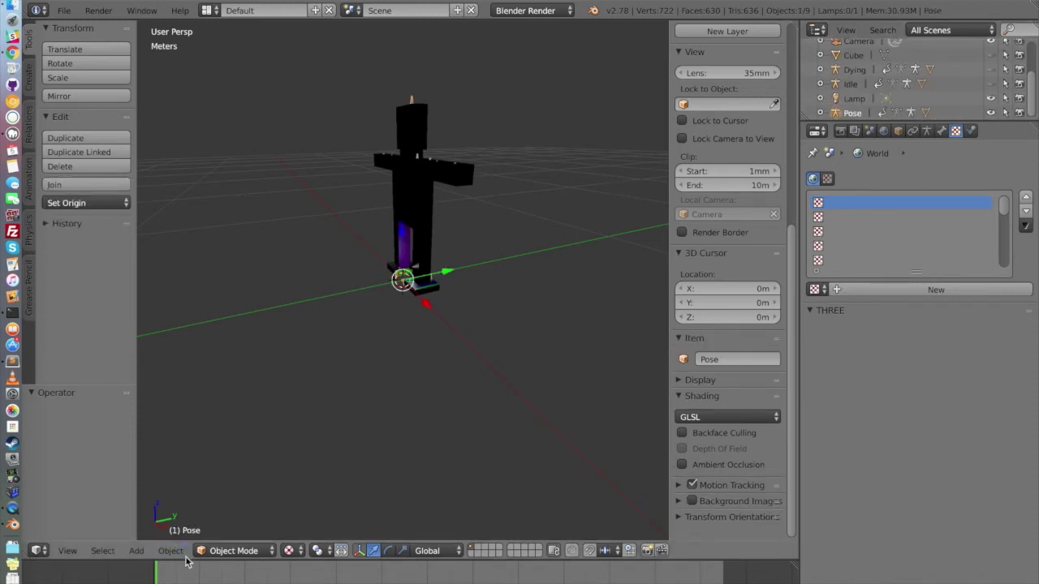
# Step: Enlarge the timeline, split off a lower area and make it a Dope Sheet Action Editor
pyautogui.moveTo(185, 560); pyautogui.dragTo(193, 509)
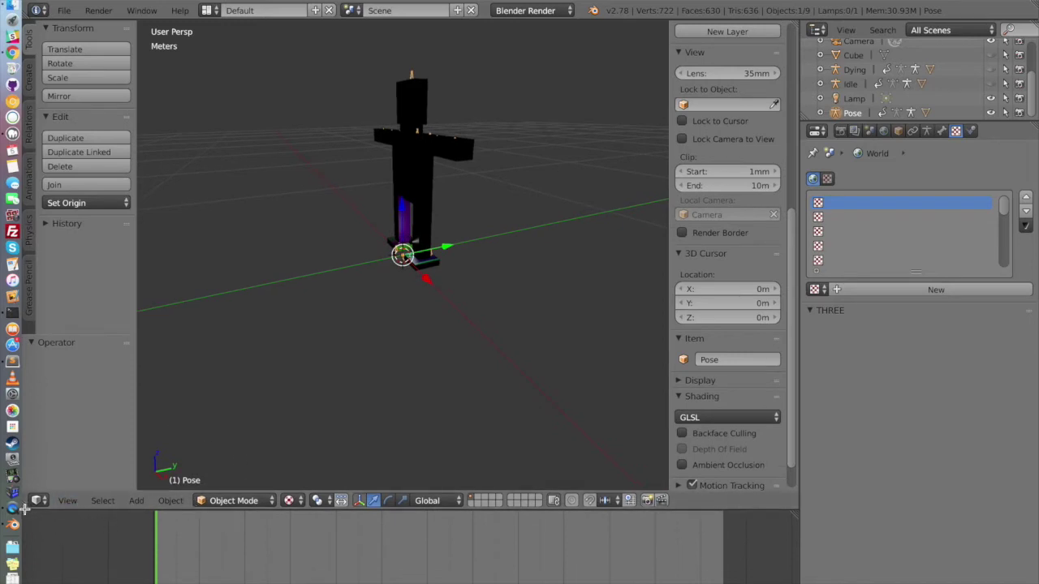
pyautogui.moveTo(22, 509); pyautogui.dragTo(25, 375)
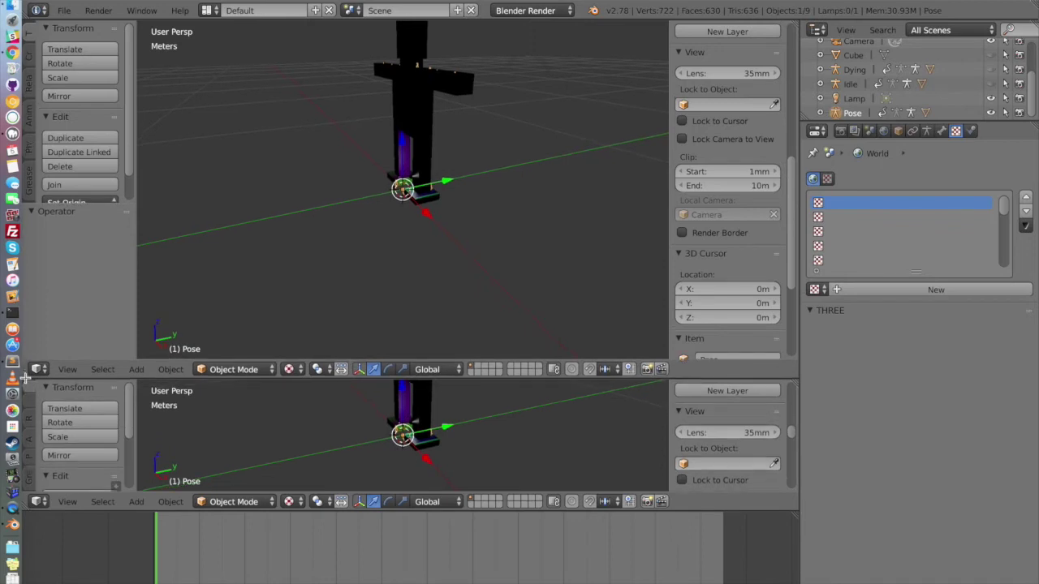
pyautogui.click(39, 501)
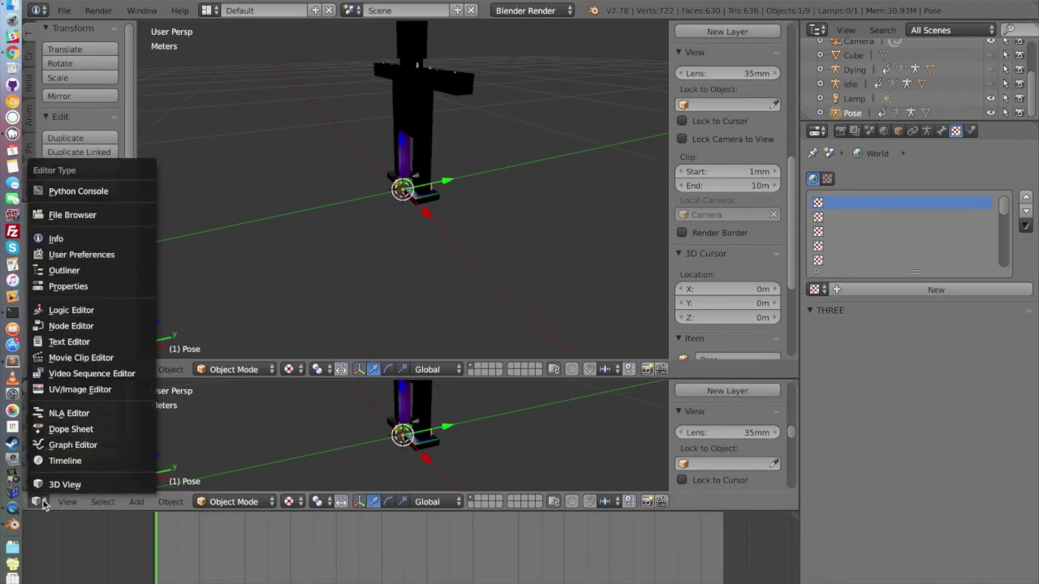
pyautogui.click(70, 430)
pyautogui.click(260, 503)
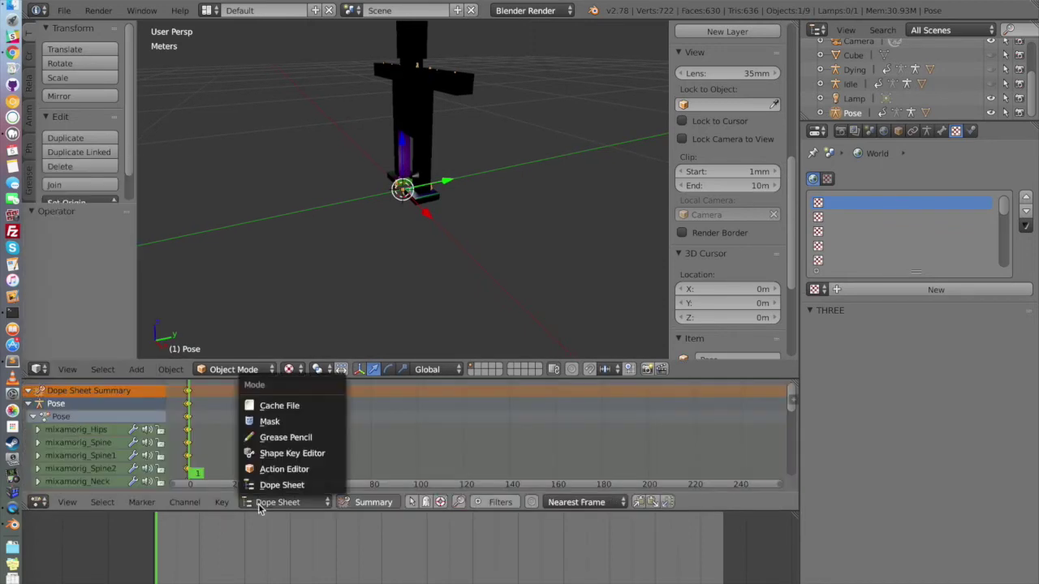
pyautogui.click(284, 469)
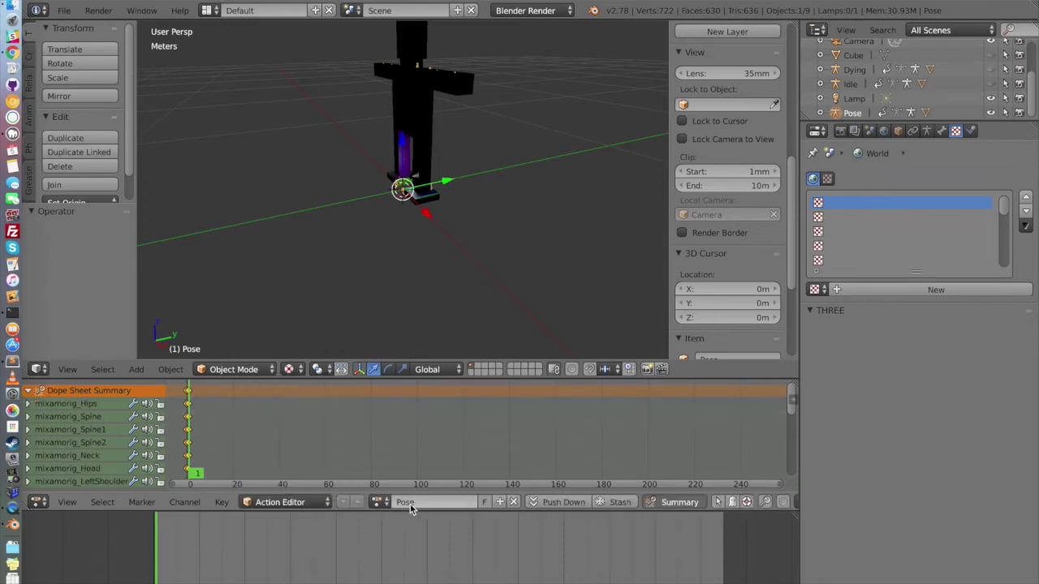
# Step: Load the Idle action and scrub to frame 41, then load Dying and scrub through it
pyautogui.click(379, 502)
pyautogui.click(391, 372)
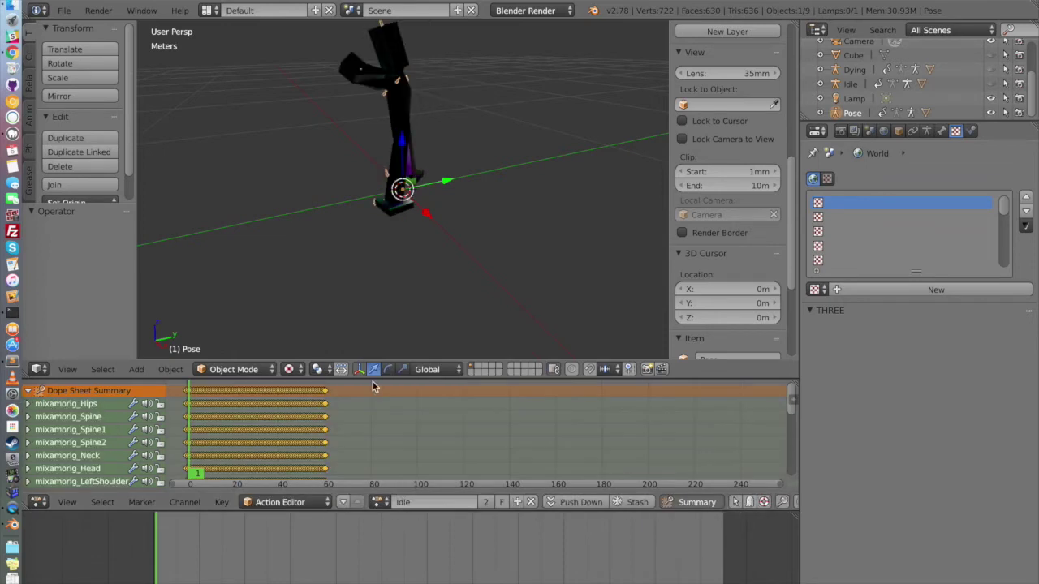
pyautogui.moveTo(180, 417); pyautogui.dragTo(283, 436)
pyautogui.click(379, 502)
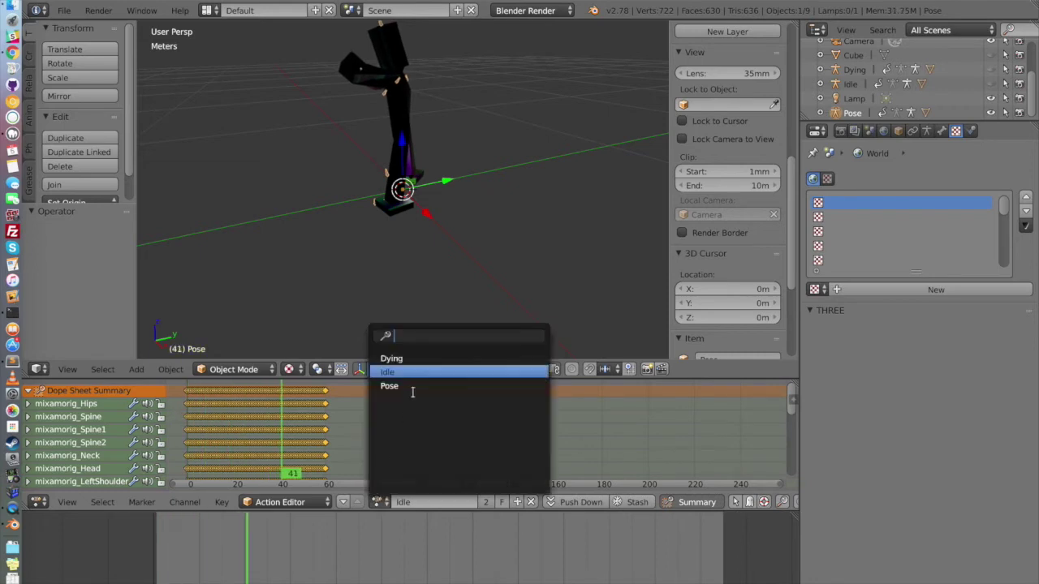
pyautogui.click(423, 361)
pyautogui.moveTo(273, 410); pyautogui.dragTo(428, 422)
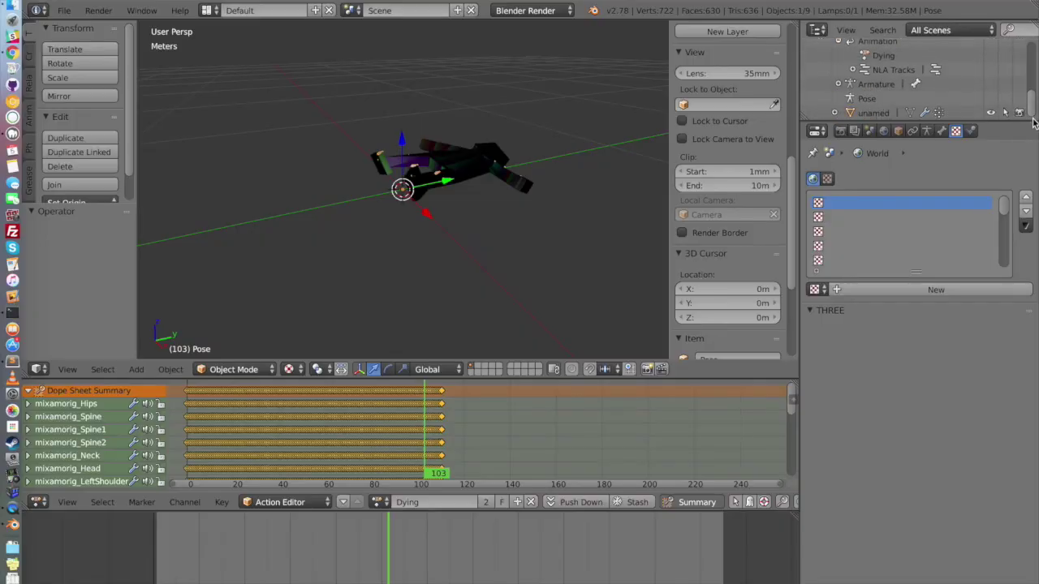
# Step: Select the 'unamed' mesh and choose File > Export > Three.js (.json)
pyautogui.click(874, 113)
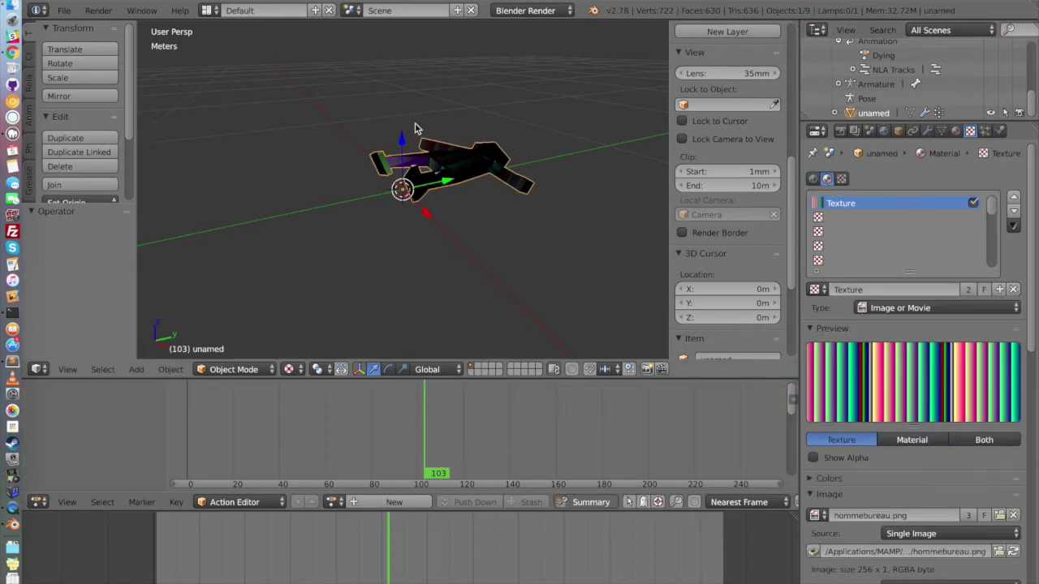
pyautogui.click(63, 10)
pyautogui.click(61, 10)
pyautogui.moveTo(158, 284)
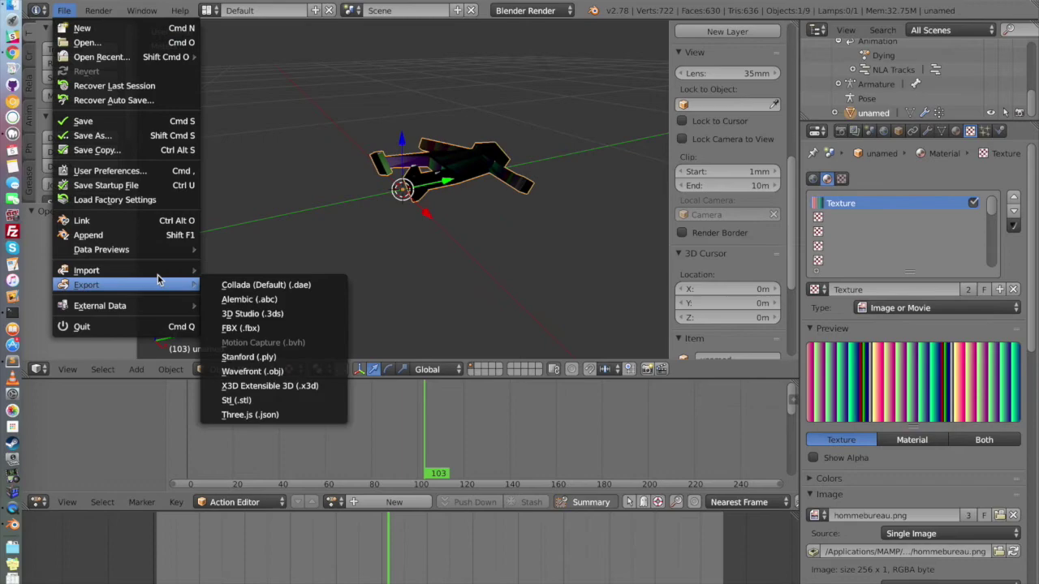
pyautogui.click(244, 419)
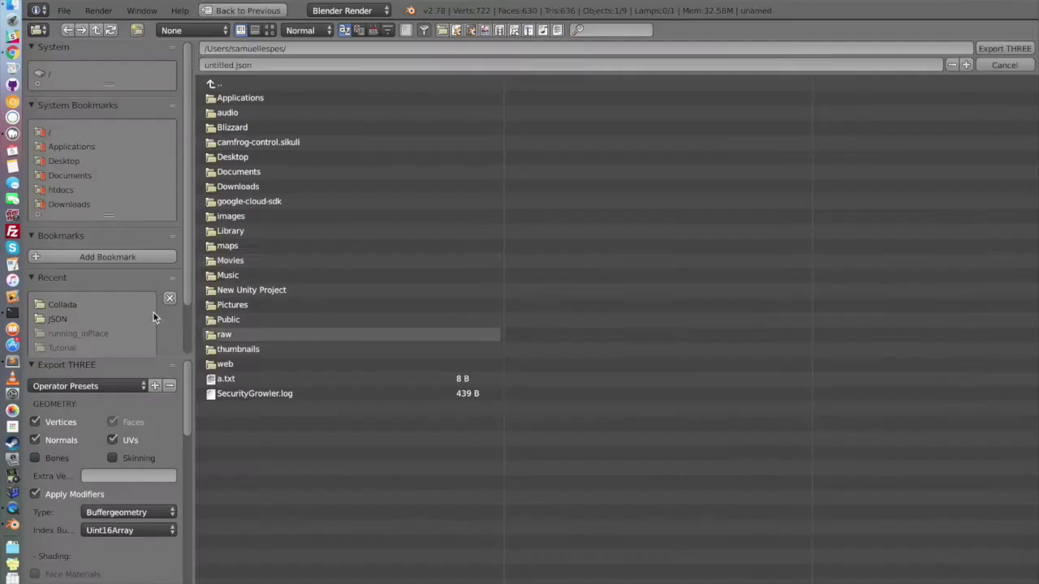
# Step: Target the tutorial's JSON folder and name the export file littleguy.json
pyautogui.click(67, 322)
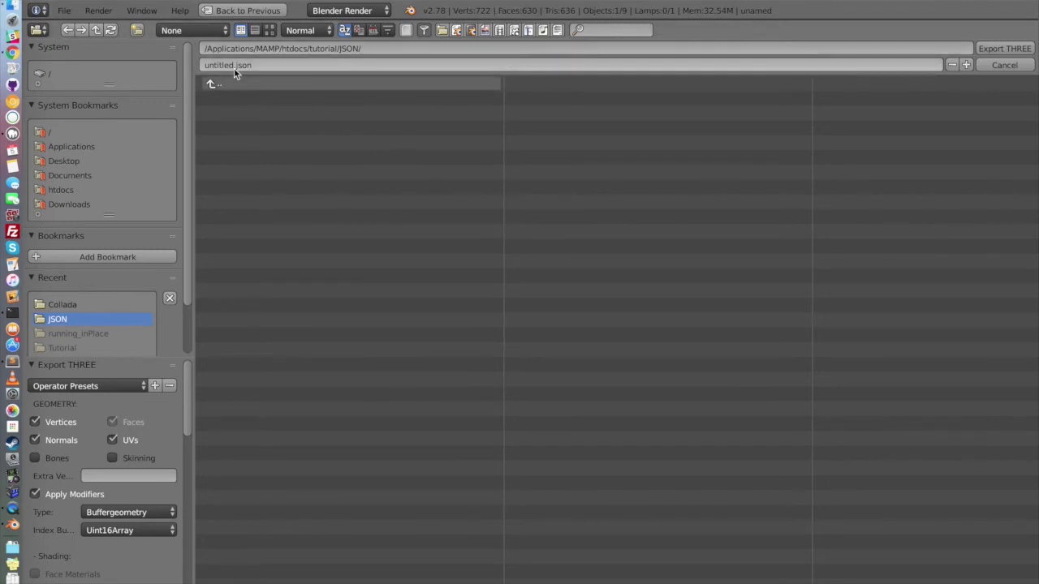
pyautogui.click(213, 67)
pyautogui.write('littleguy')
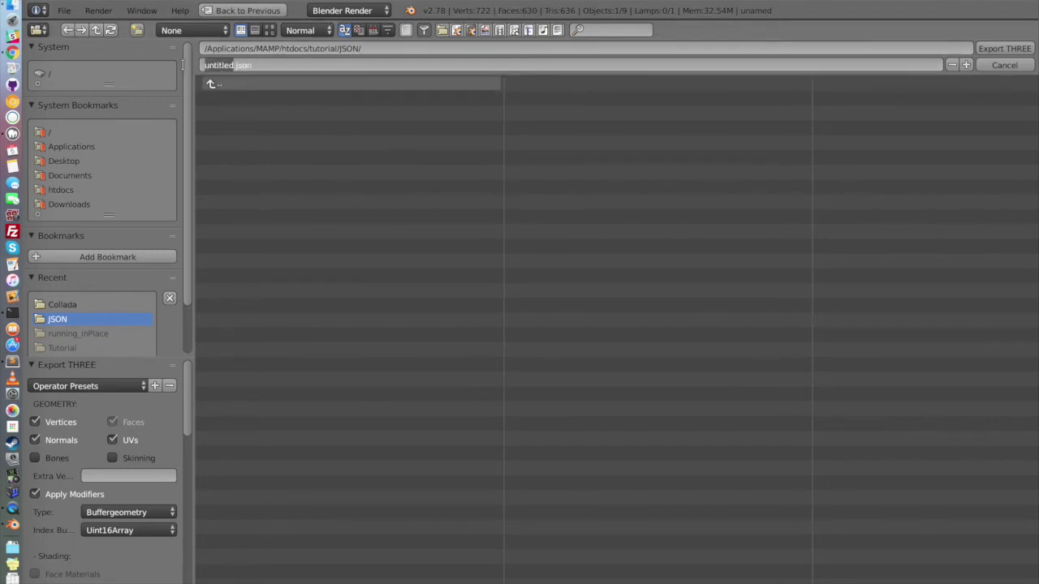
pyautogui.press('Return')
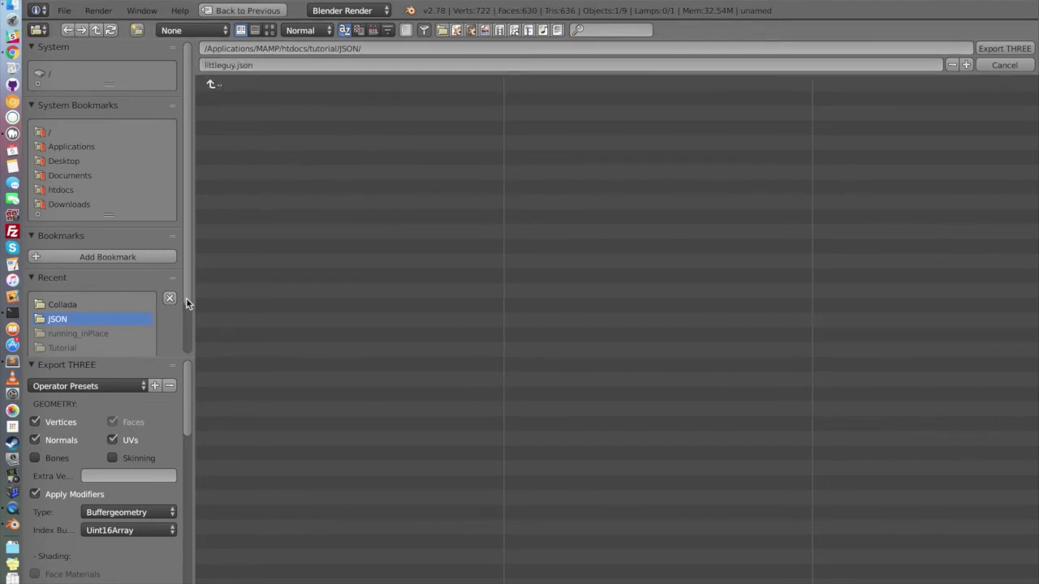
# Step: Enable bones, skinning and face materials, use Geometry type, and export Pose skeletal animation
pyautogui.click(56, 462)
pyautogui.click(111, 461)
pyautogui.click(126, 514)
pyautogui.click(127, 498)
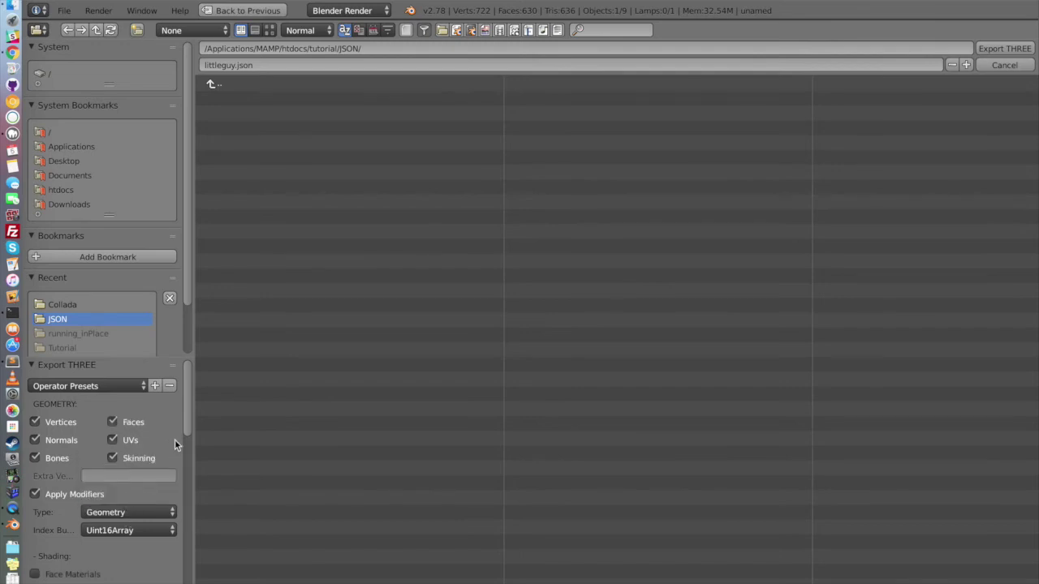
pyautogui.scroll(-5, 70, 439)
pyautogui.click(71, 422)
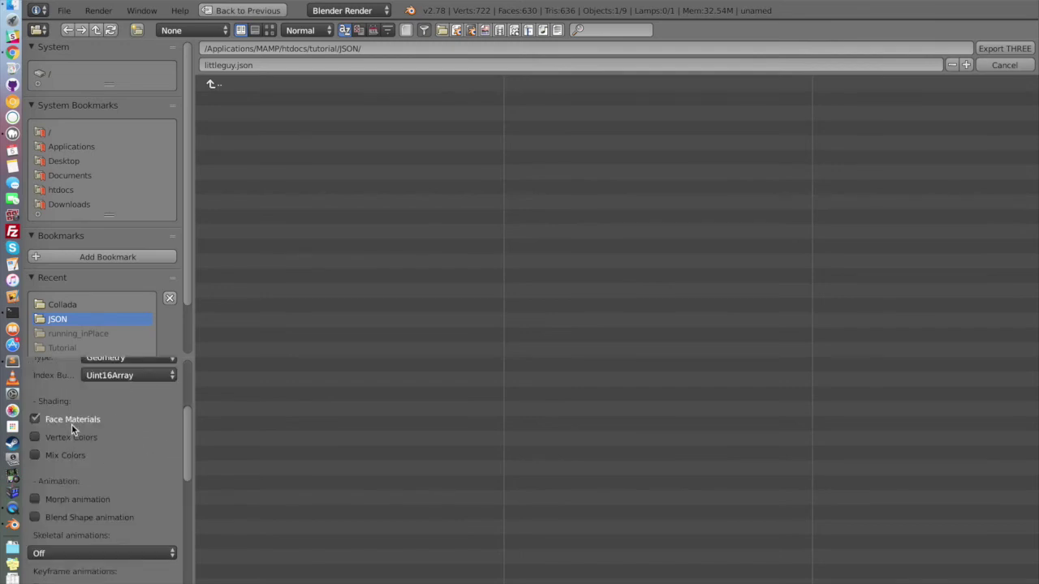
pyautogui.click(107, 554)
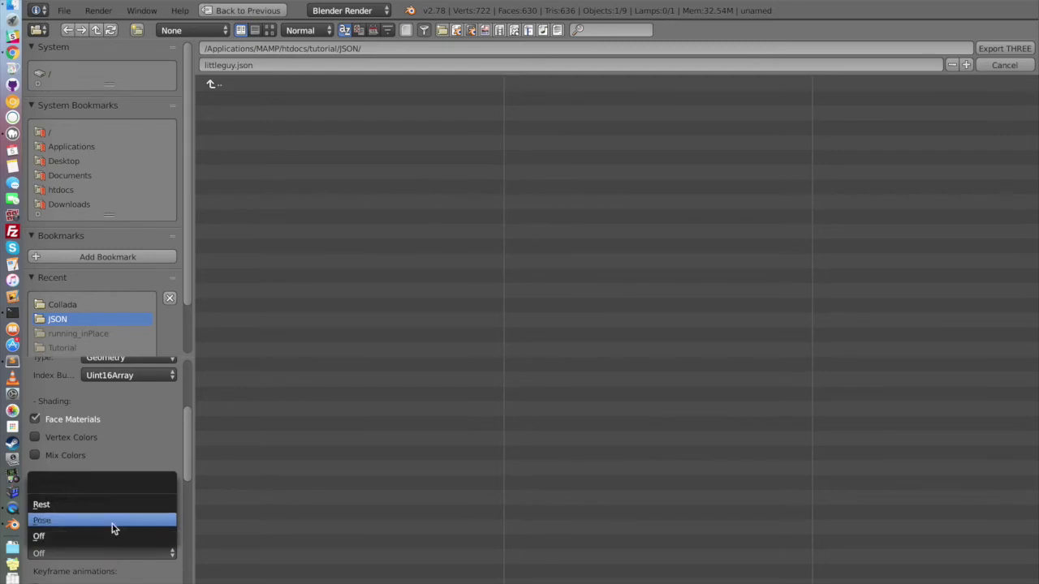
pyautogui.click(112, 521)
# Step: Also enable keyframe animation, textures and precision, then review the remaining export options
pyautogui.scroll(-3, 154, 523)
pyautogui.scroll(-3, 187, 524)
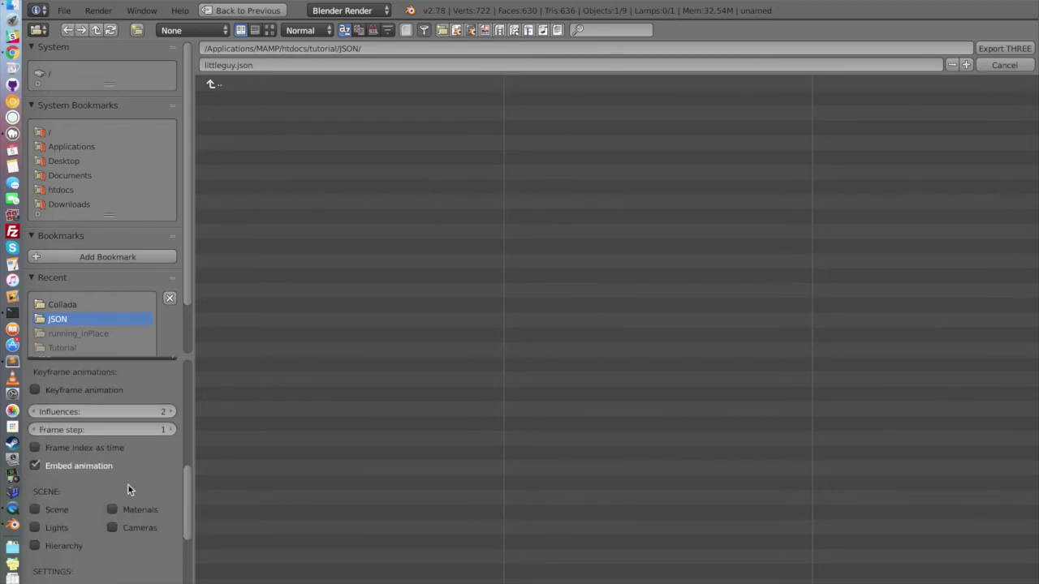
pyautogui.click(88, 393)
pyautogui.scroll(-4, 190, 487)
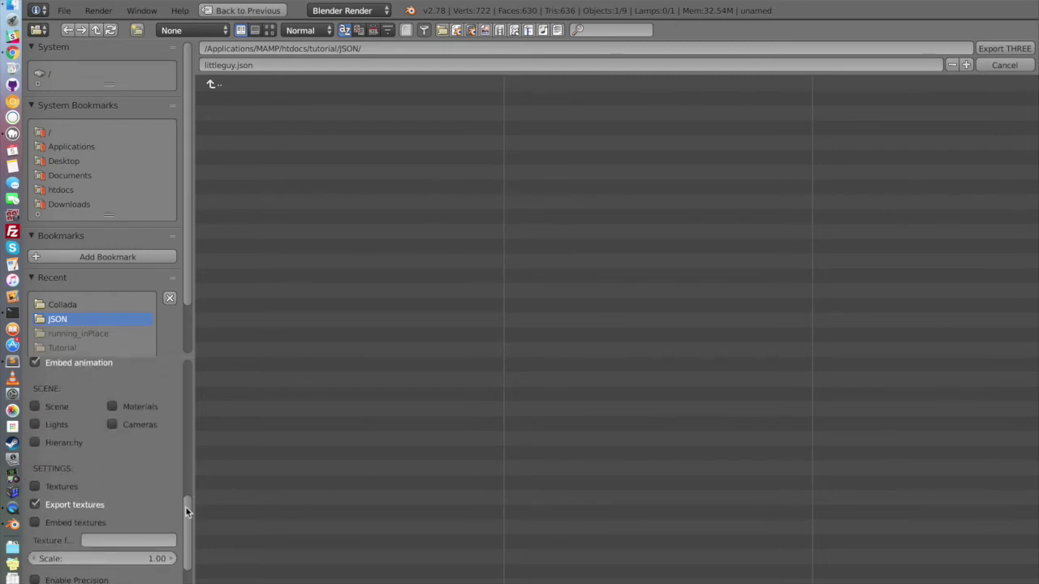
pyautogui.click(65, 458)
pyautogui.click(104, 553)
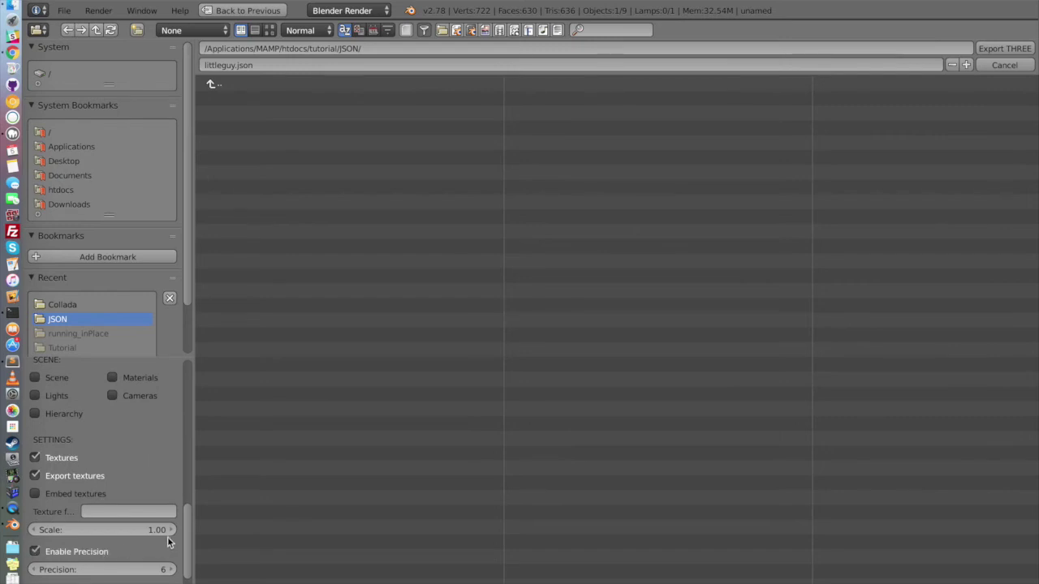
pyautogui.scroll(-3, 185, 540)
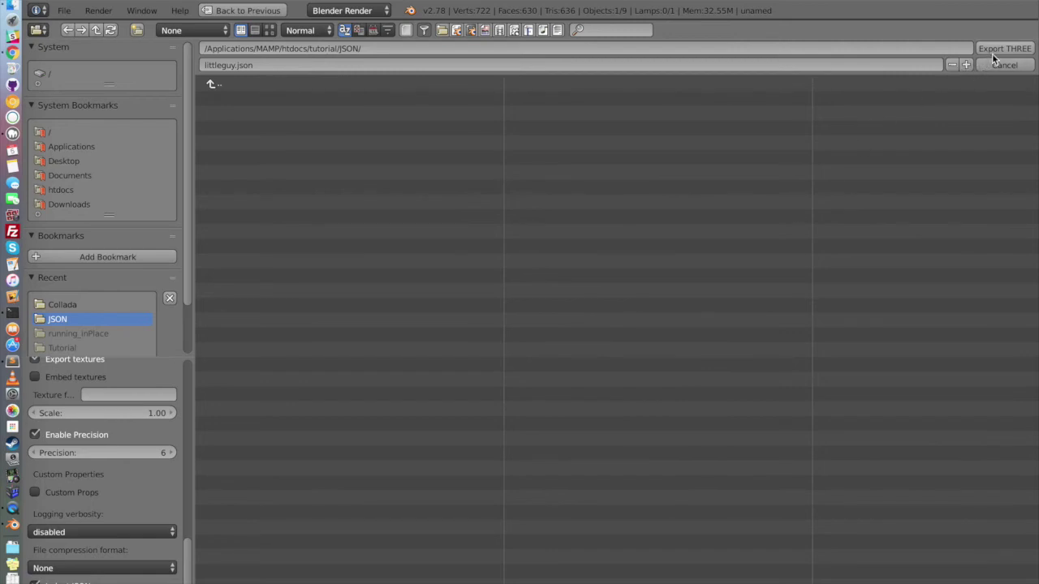
pyautogui.moveTo(192, 556); pyautogui.dragTo(174, 367)
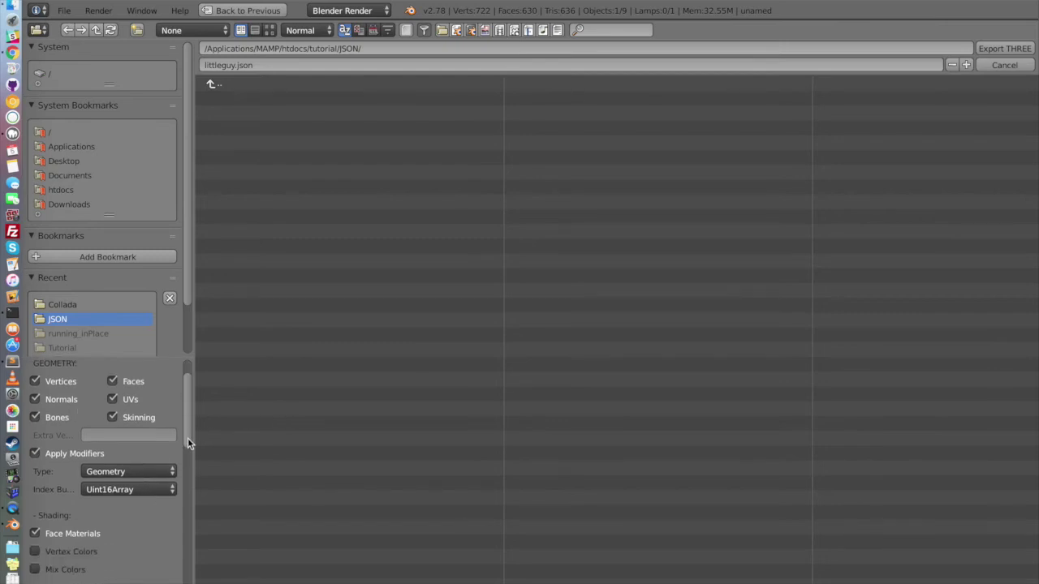
pyautogui.scroll(-3, 188, 447)
pyautogui.moveTo(189, 447); pyautogui.dragTo(189, 499)
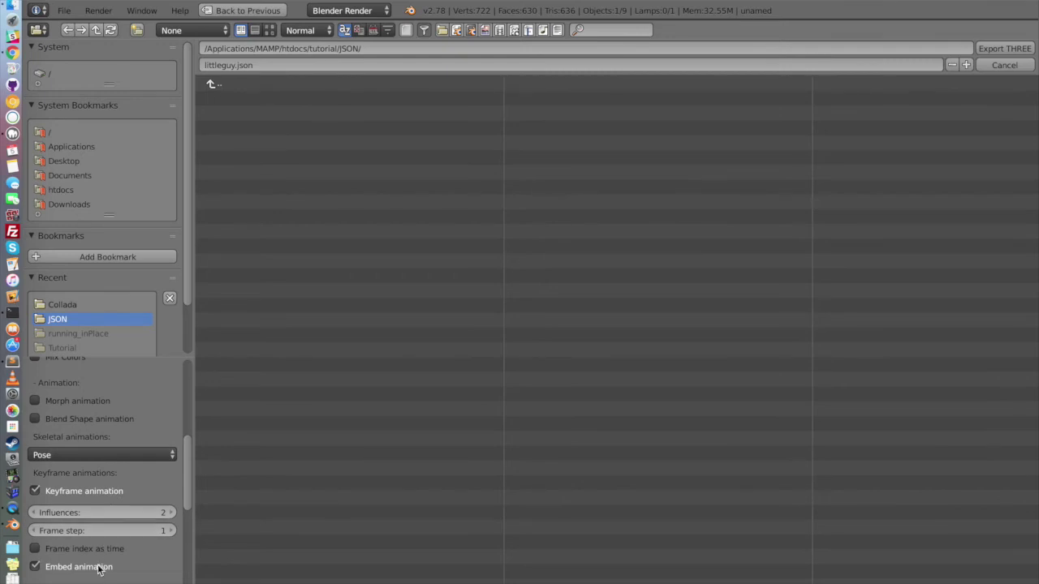
pyautogui.moveTo(185, 479); pyautogui.dragTo(185, 568)
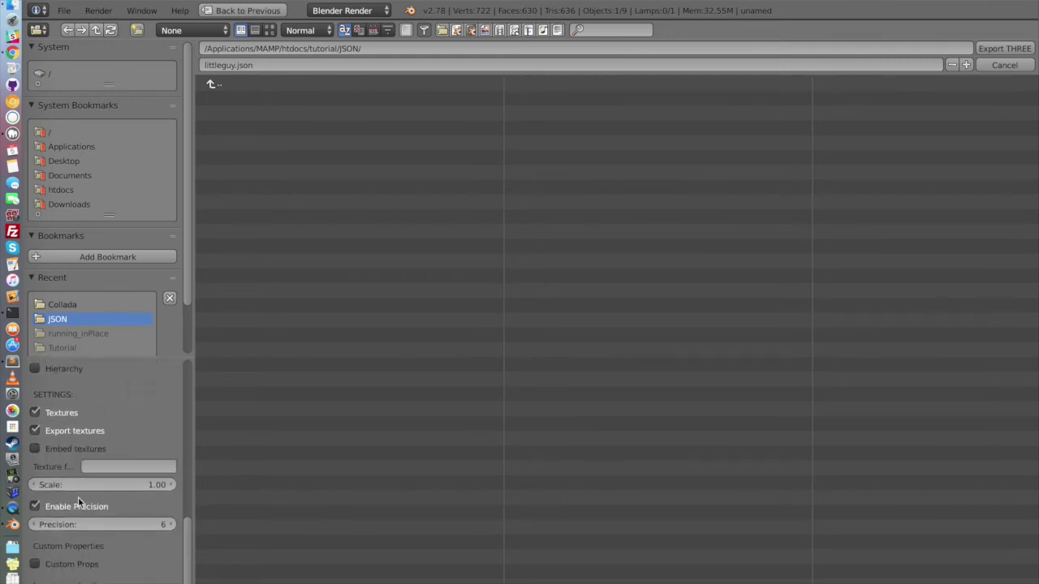
pyautogui.scroll(-3, 82, 512)
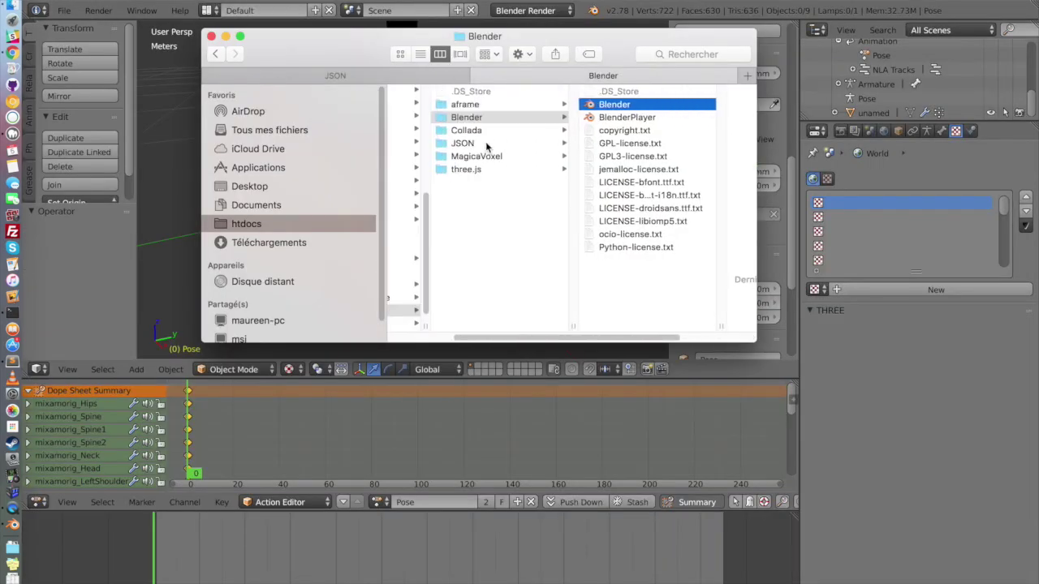
# Step: Export littleguy.json, then move it and hommebureau.png into the aframe folder
pyautogui.click(485, 142)
pyautogui.click(638, 119)
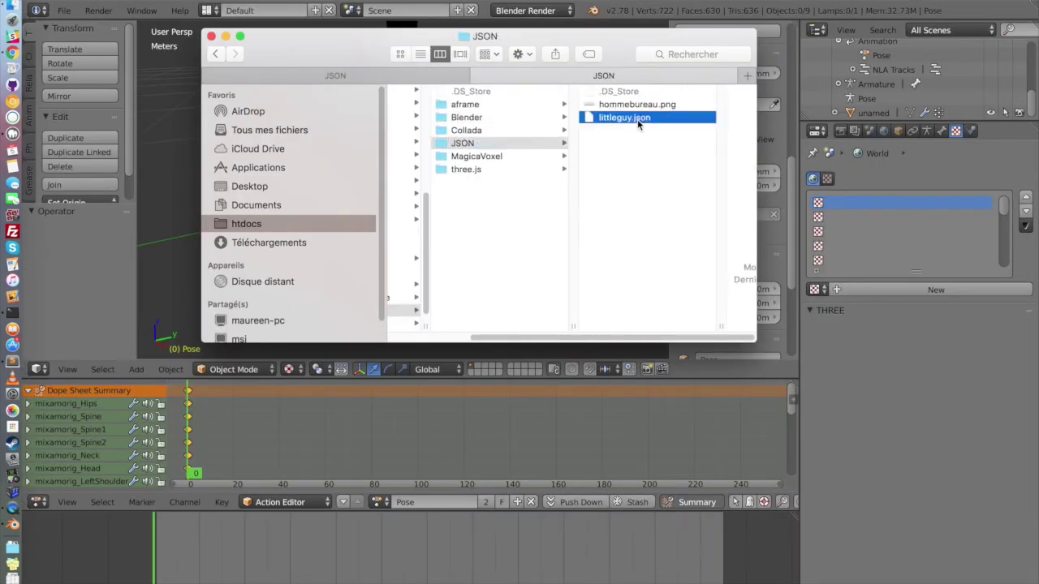
pyautogui.click(546, 106)
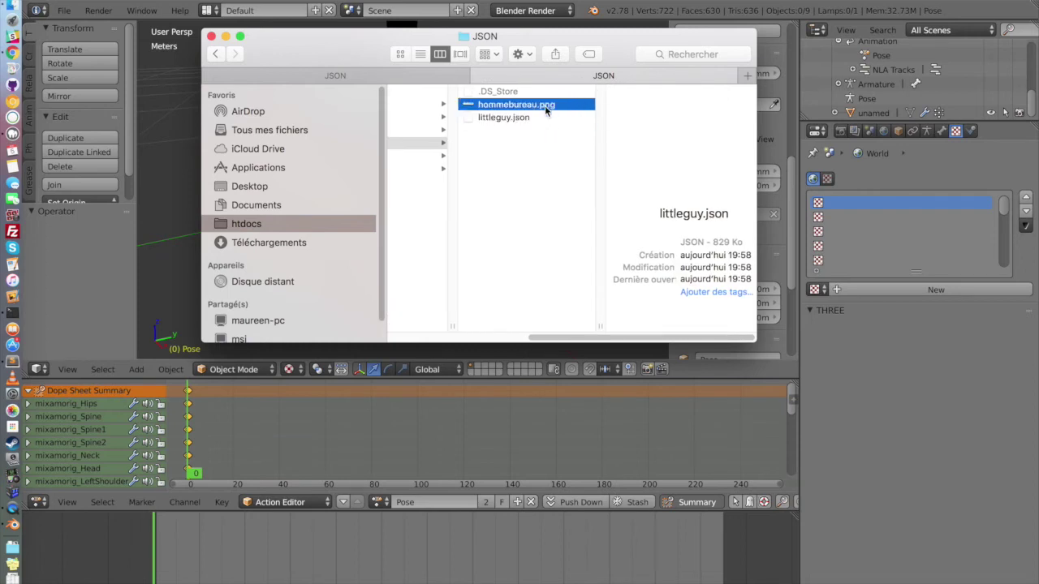
pyautogui.click(561, 167)
pyautogui.moveTo(561, 167); pyautogui.dragTo(502, 107)
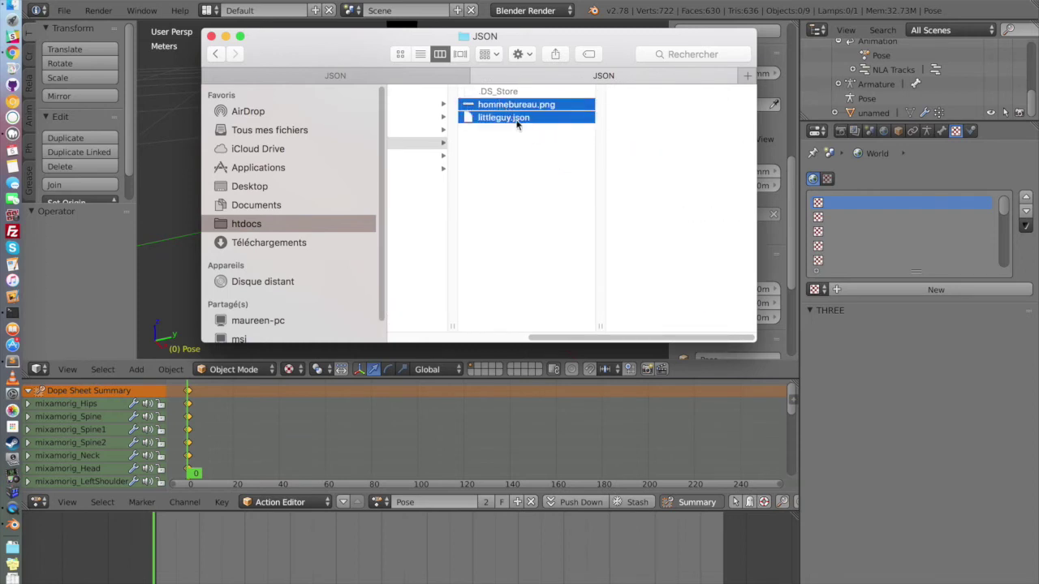
pyautogui.moveTo(593, 117); pyautogui.dragTo(591, 162)
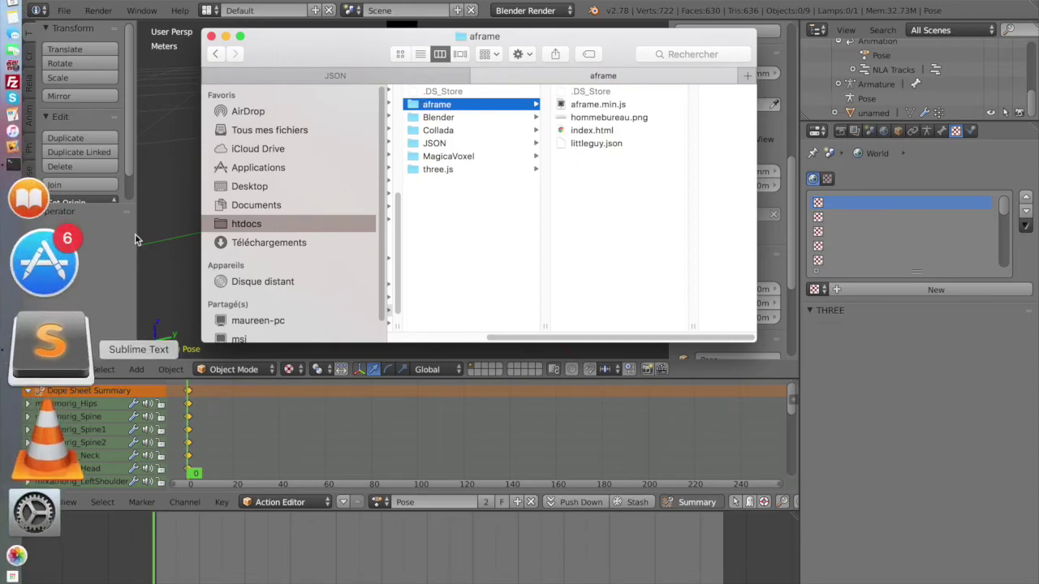
pyautogui.click(49, 341)
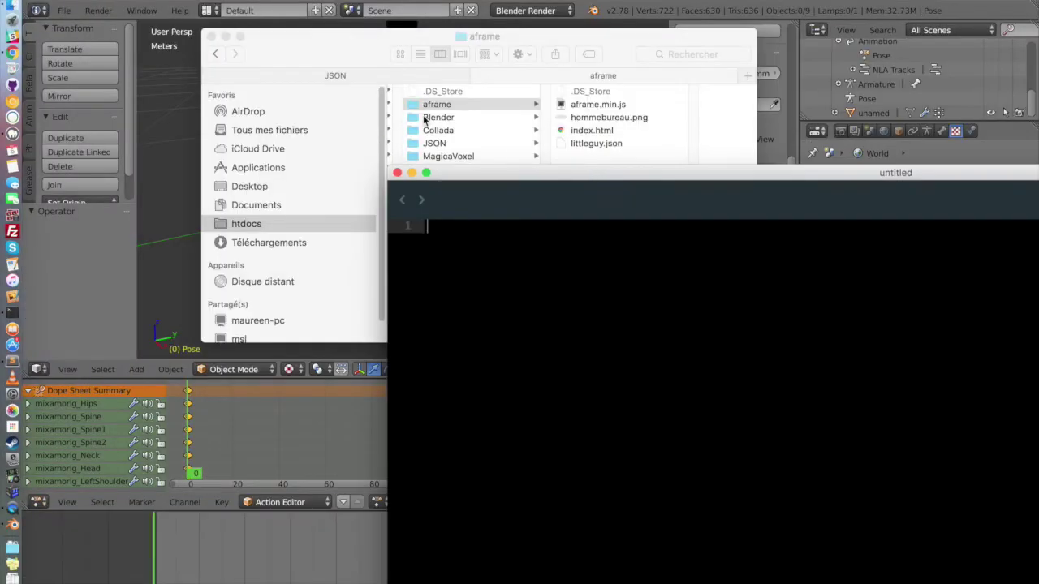
# Step: Open the aframe folder in Sublime Text and review index.html's A-Frame script sources
pyautogui.moveTo(430, 122); pyautogui.dragTo(544, 337)
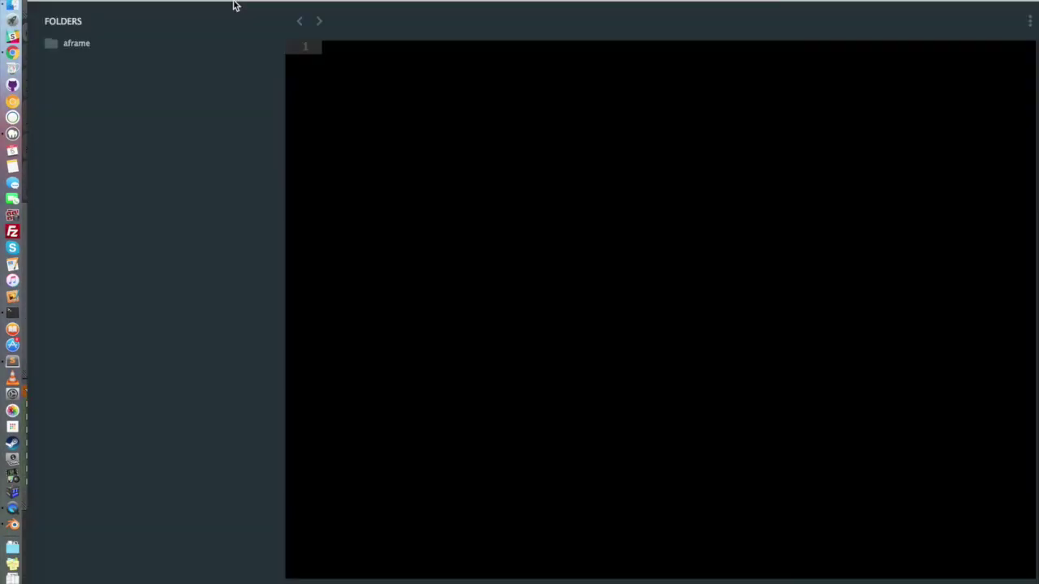
pyautogui.click(132, 39)
pyautogui.click(106, 105)
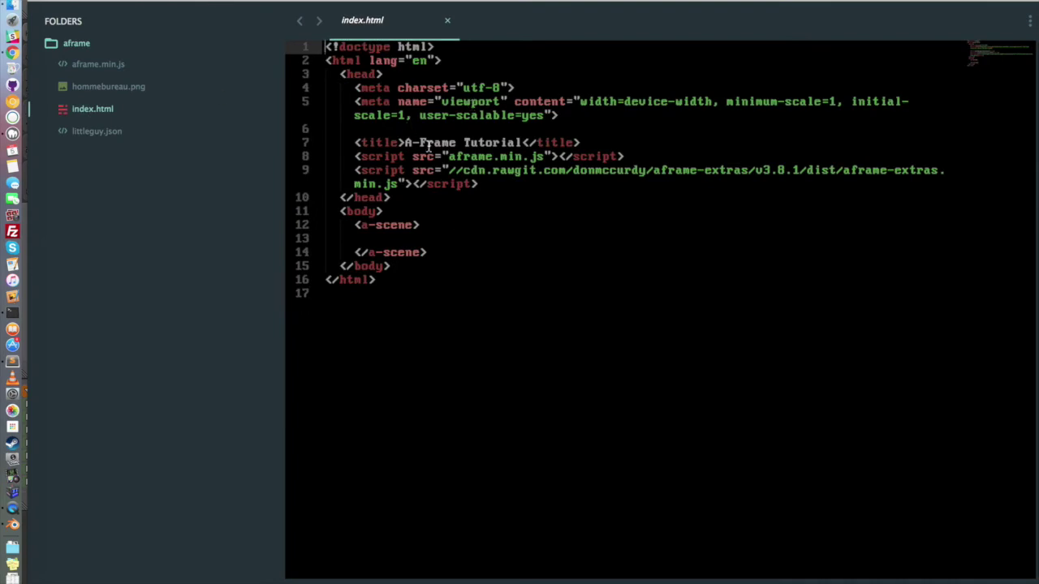
pyautogui.moveTo(448, 156); pyautogui.dragTo(542, 158)
pyautogui.moveTo(454, 172); pyautogui.dragTo(645, 181)
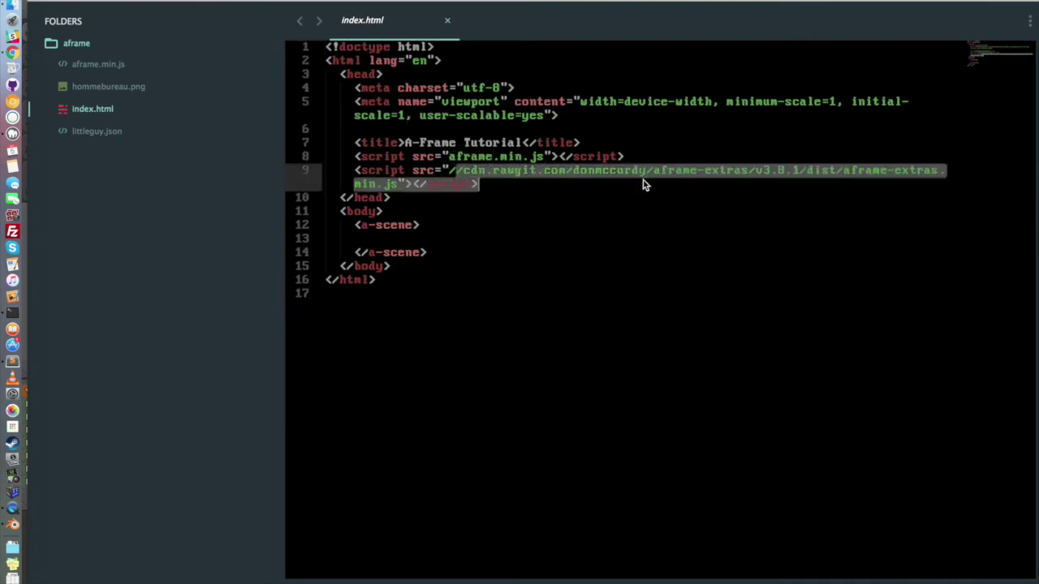
pyautogui.click(673, 177)
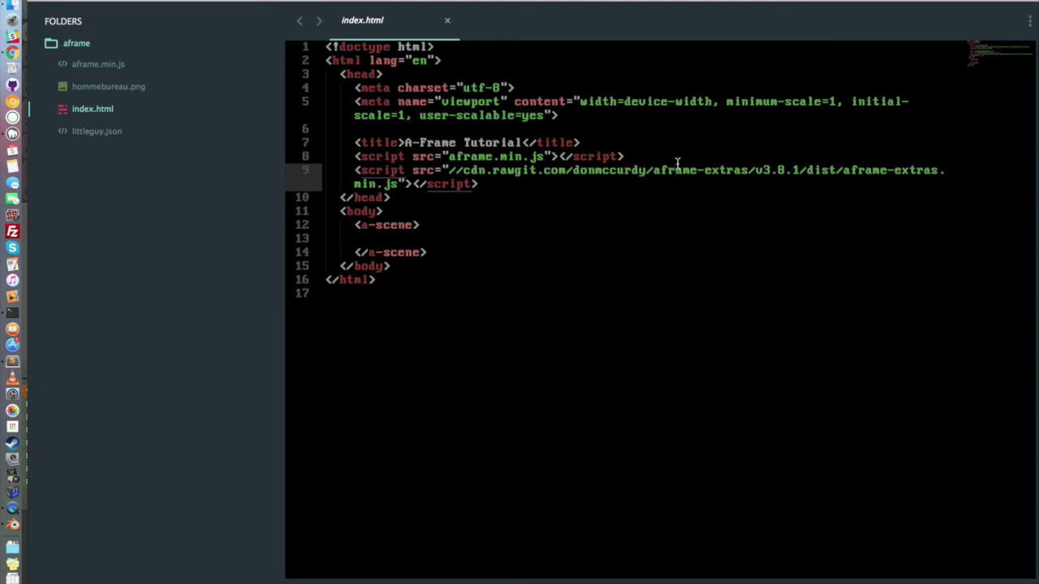
# Step: Add an a-camera containing an a-cursor inside the a-scene
pyautogui.click(477, 237)
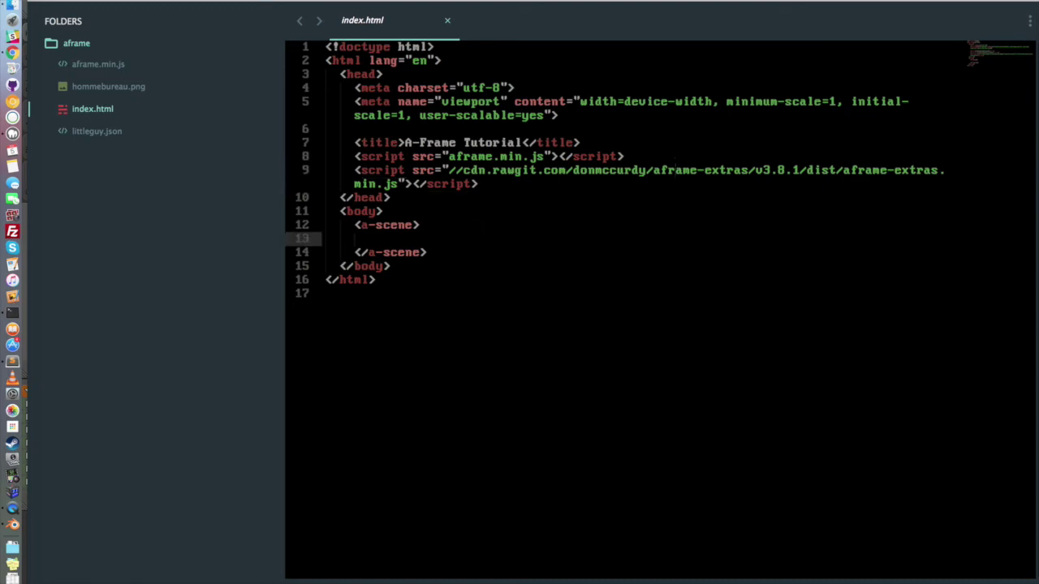
pyautogui.press('Tab')
pyautogui.write('<')
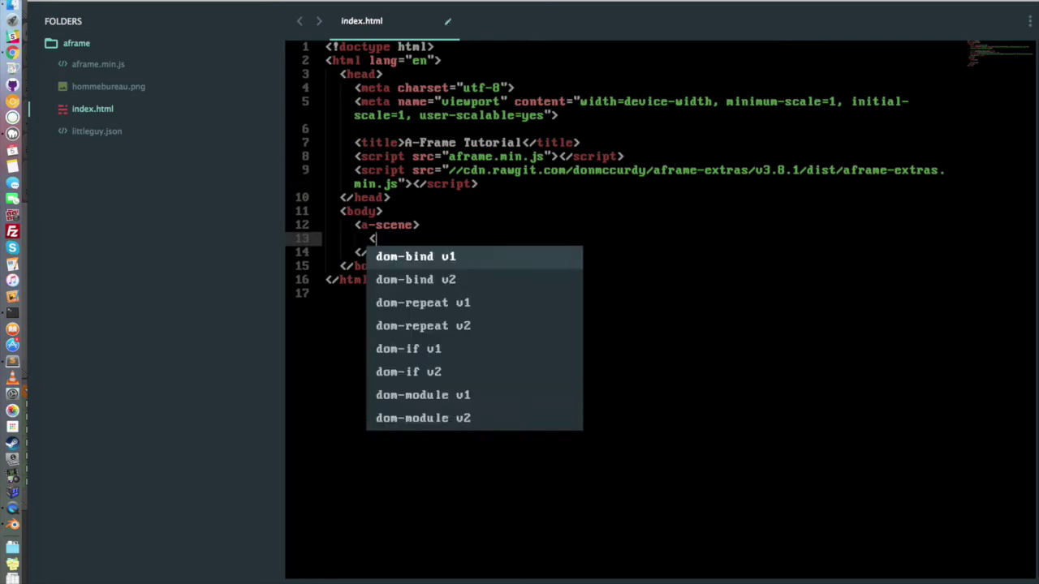
pyautogui.write('a-camera></a-camera>')
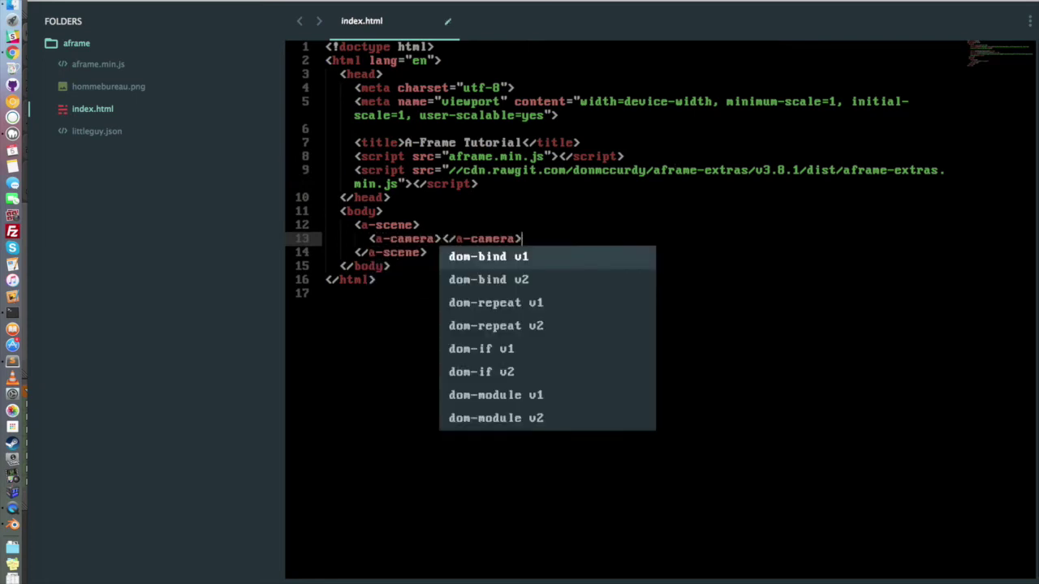
pyautogui.press('Escape')
pyautogui.write('<')
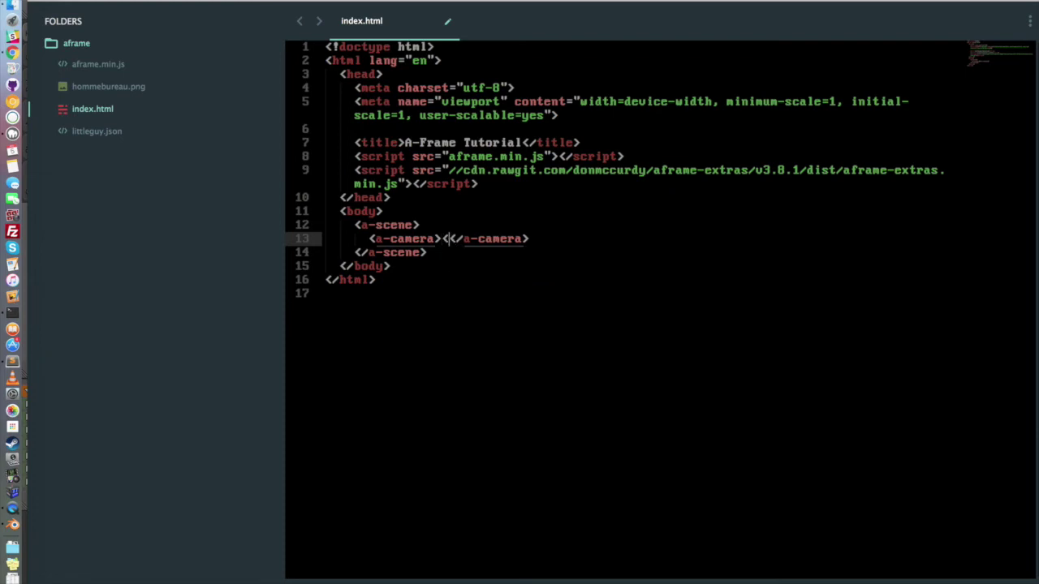
pyautogui.write('a-cursor></')
pyautogui.press('super+Right')
pyautogui.press('Return')
pyautogui.press('Return')
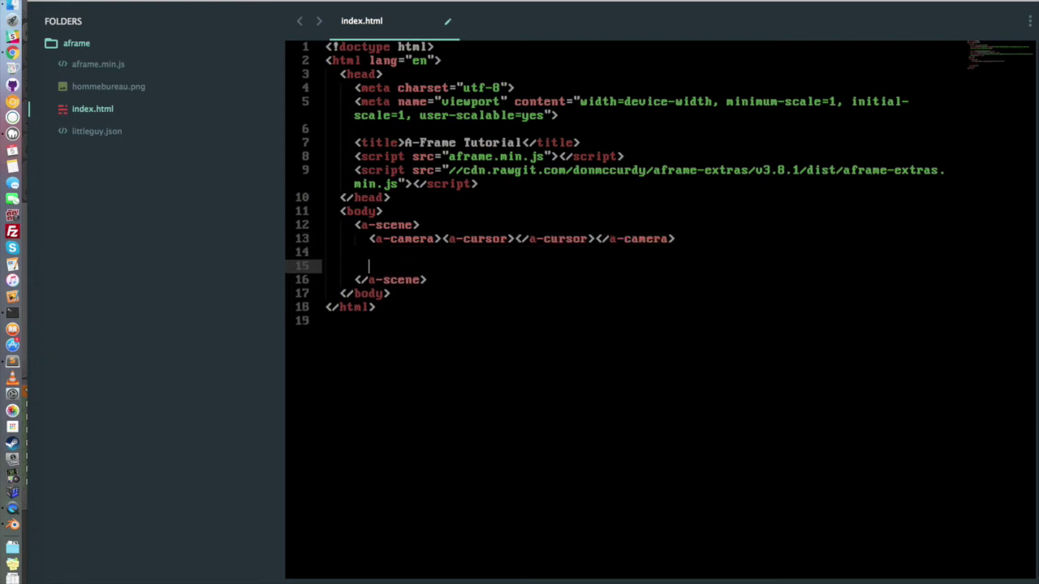
# Step: Add an a-entity at 0 0 -10 loading littleguy.json with animation-mixer clip Idle, and save
pyautogui.write('<a-entity positio')
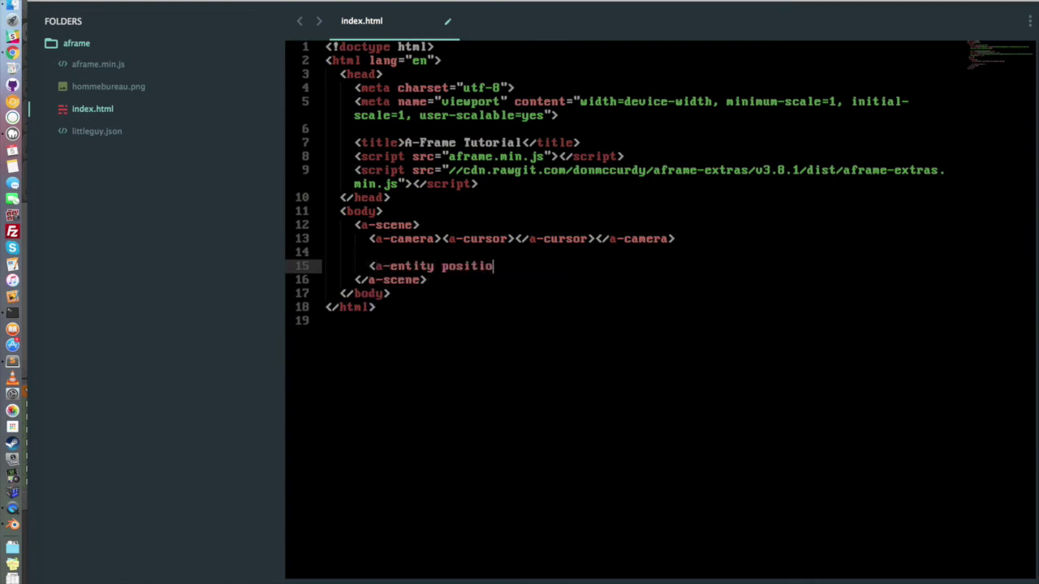
pyautogui.write('n="0 0 -10" json')
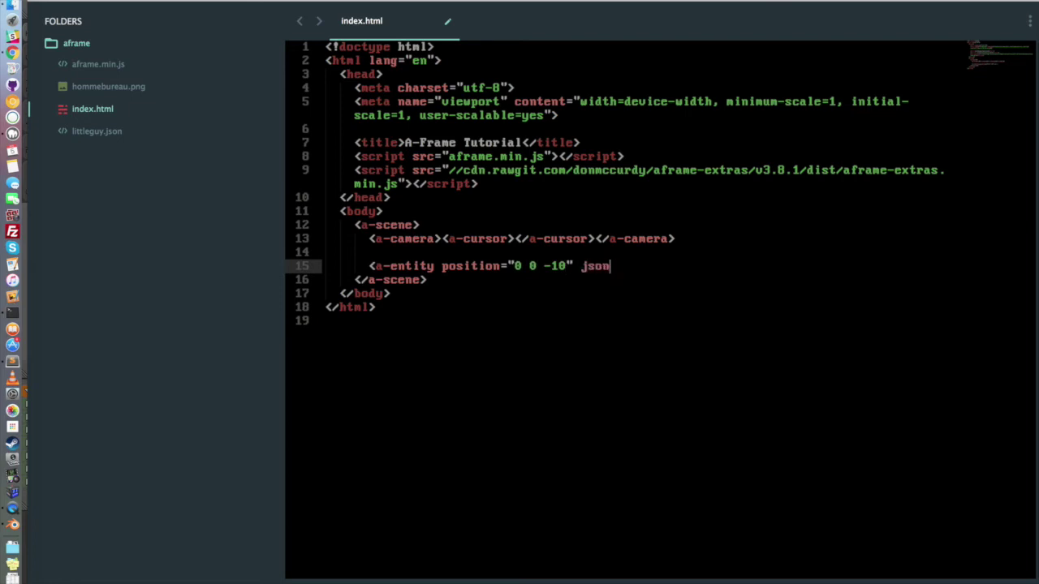
pyautogui.write('-model="src: ')
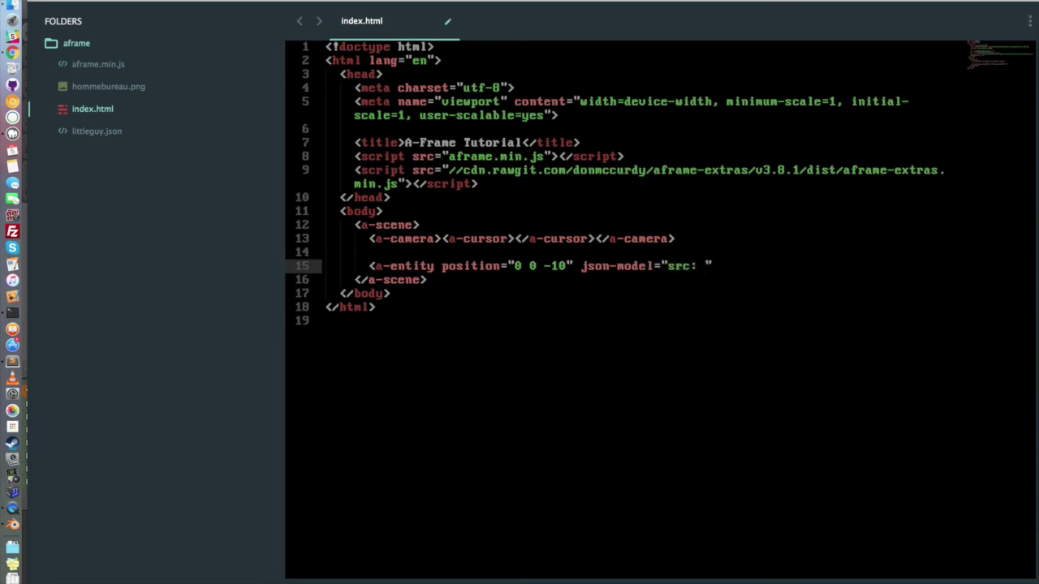
pyautogui.write('littleguy.s')
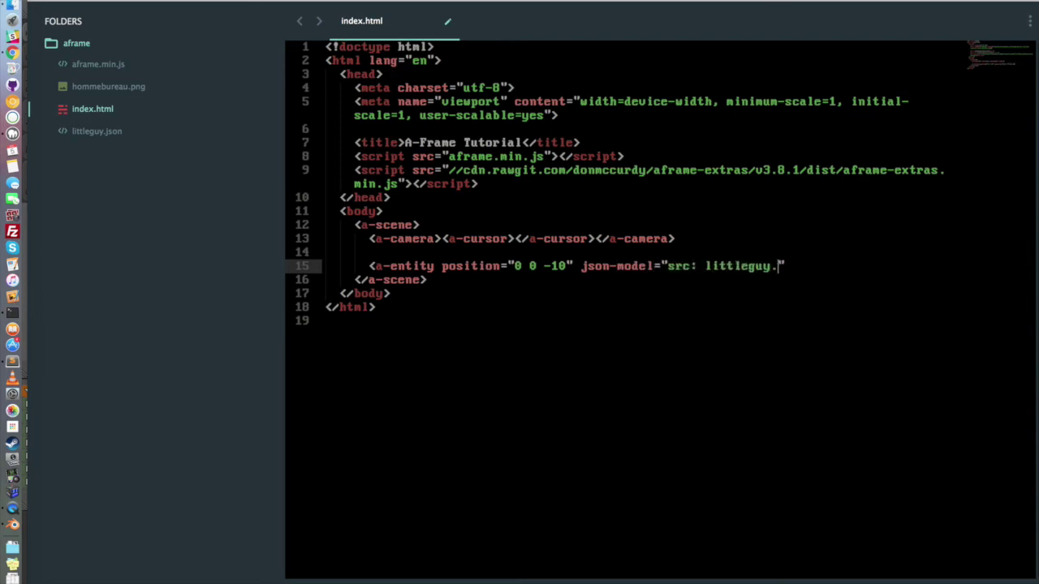
pyautogui.press('BackSpace')
pyautogui.write('json')
pyautogui.write('" animation-mix')
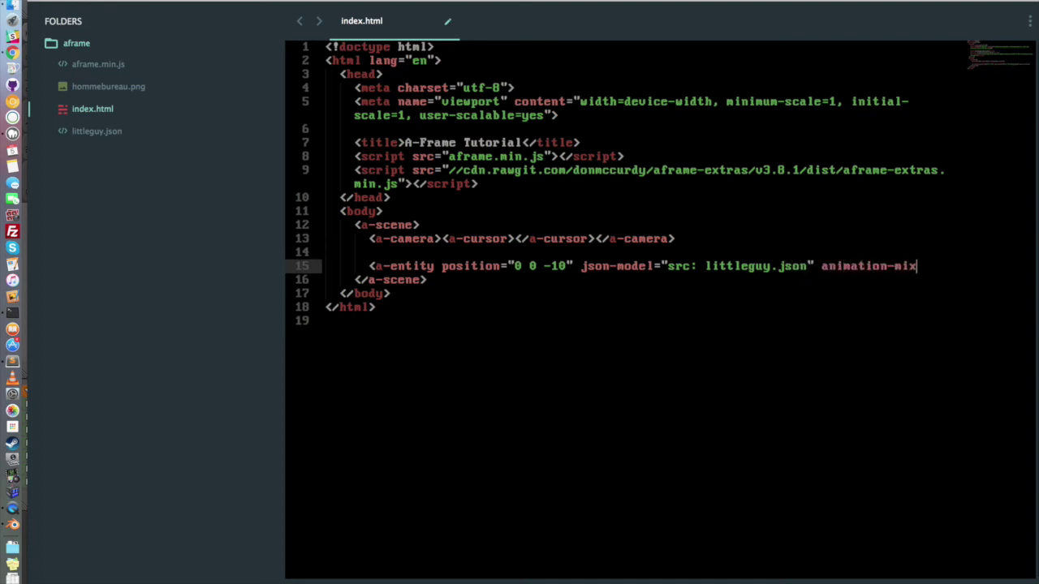
pyautogui.write('er="clip')
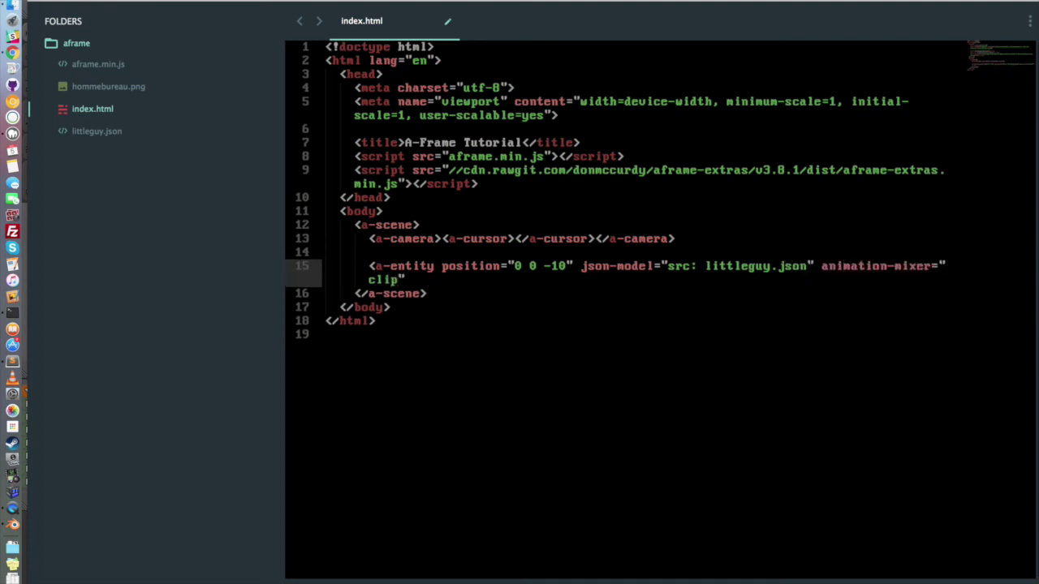
pyautogui.write(': Idle')
pyautogui.press('Right')
pyautogui.write('>')
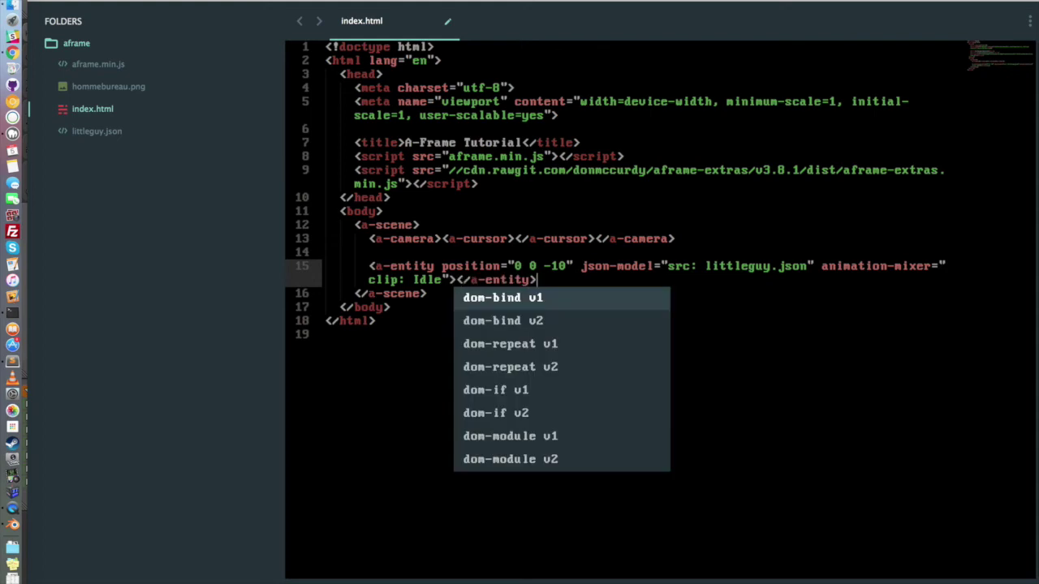
pyautogui.press('super+s')
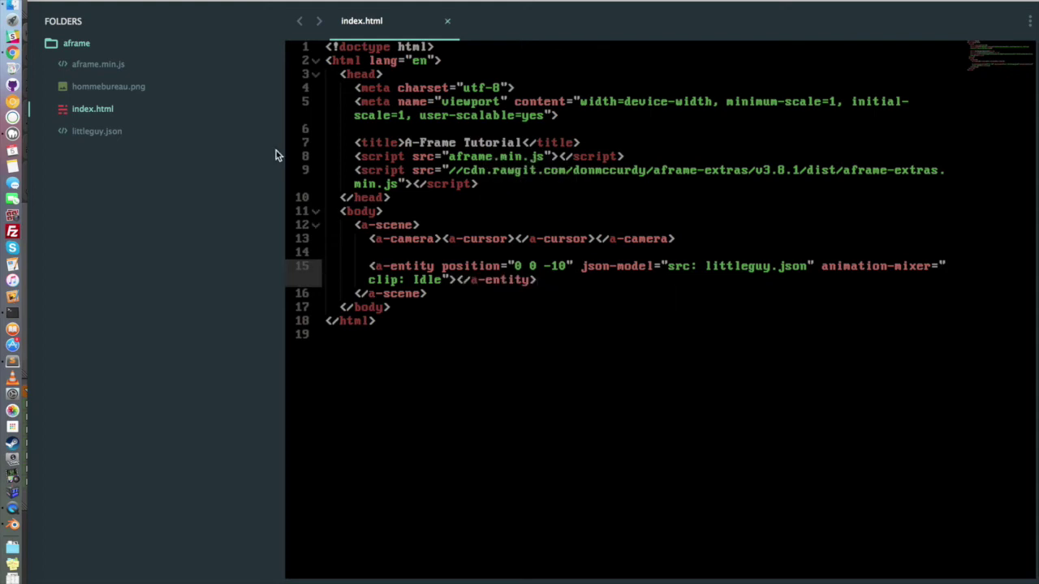
pyautogui.click(9, 57)
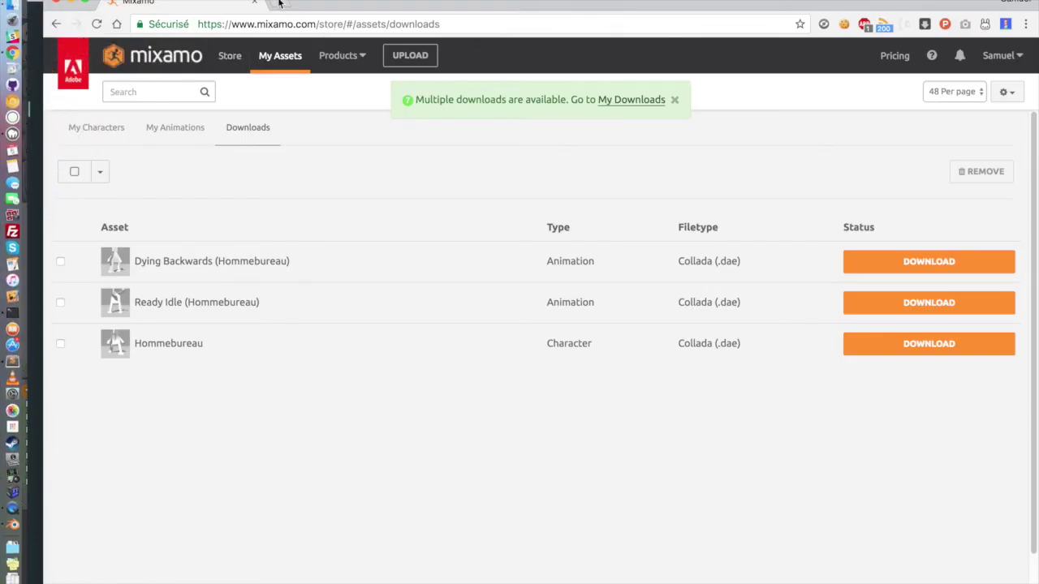
# Step: Open a new Chrome tab, then place the cursor after the entity's position value
pyautogui.press('super+t')
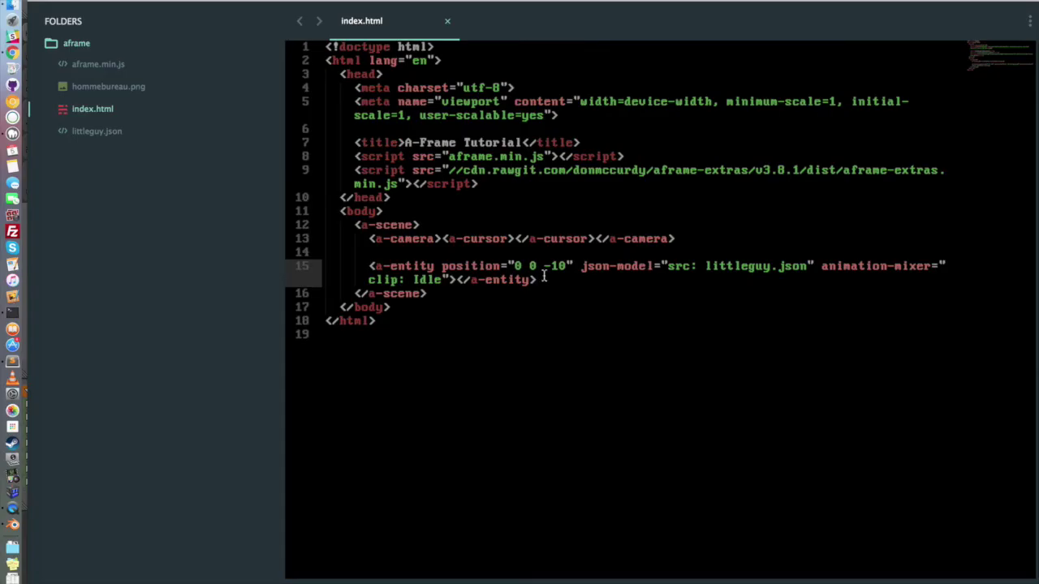
pyautogui.click(573, 268)
# Step: Give the littleguy entity scale="0.1 0.1 0.1", save, and return to Chrome
pyautogui.write('scale="')
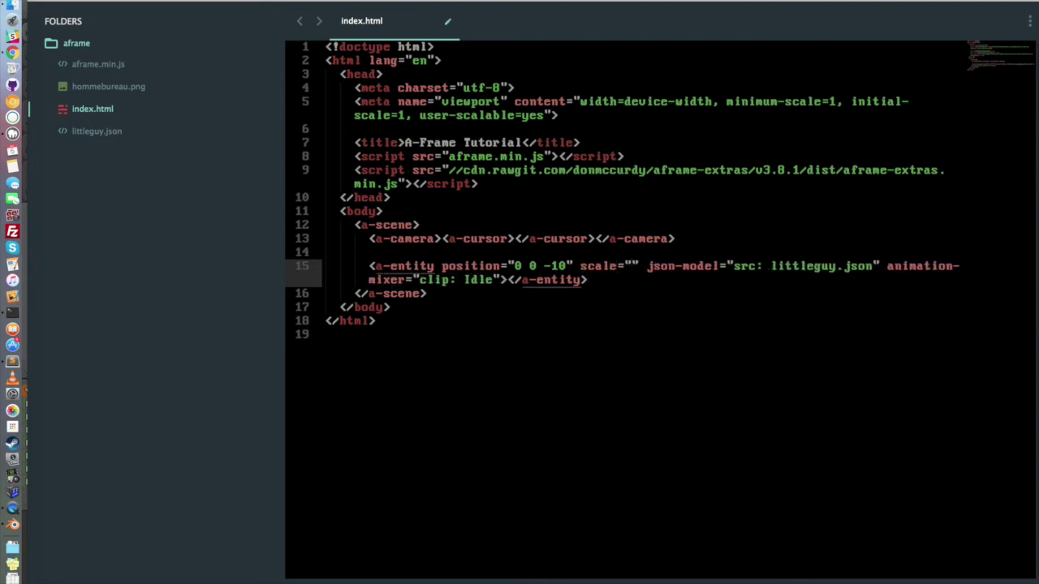
pyautogui.write('0.1 0.')
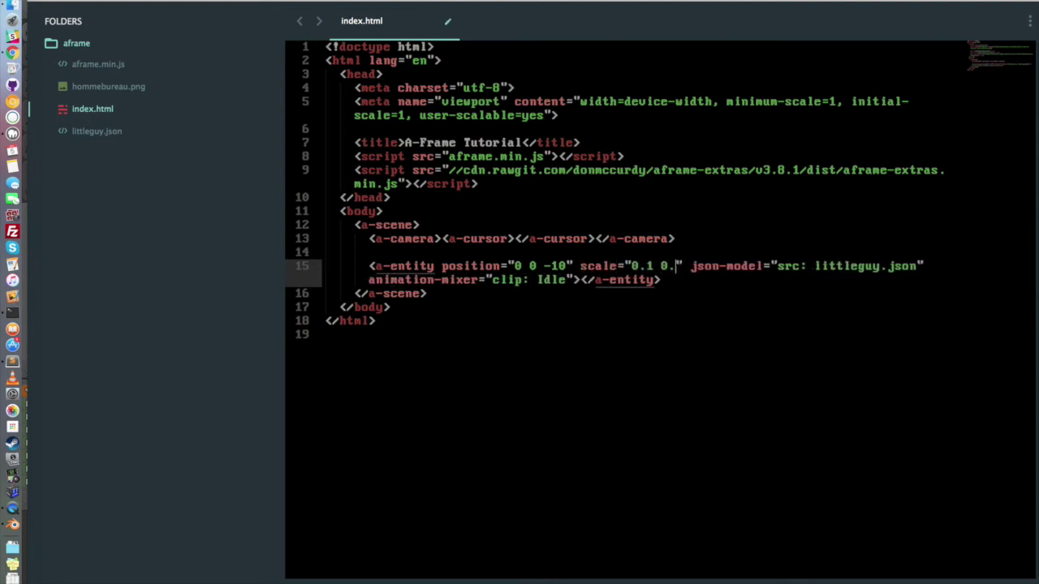
pyautogui.write('1 0.1 0')
pyautogui.press('super+s')
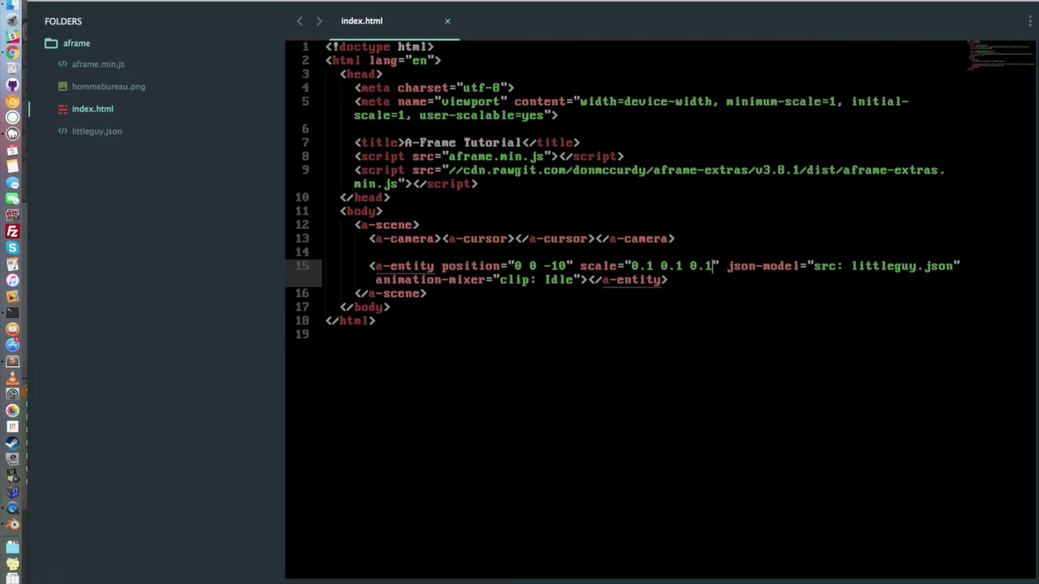
pyautogui.press('super+Tab')
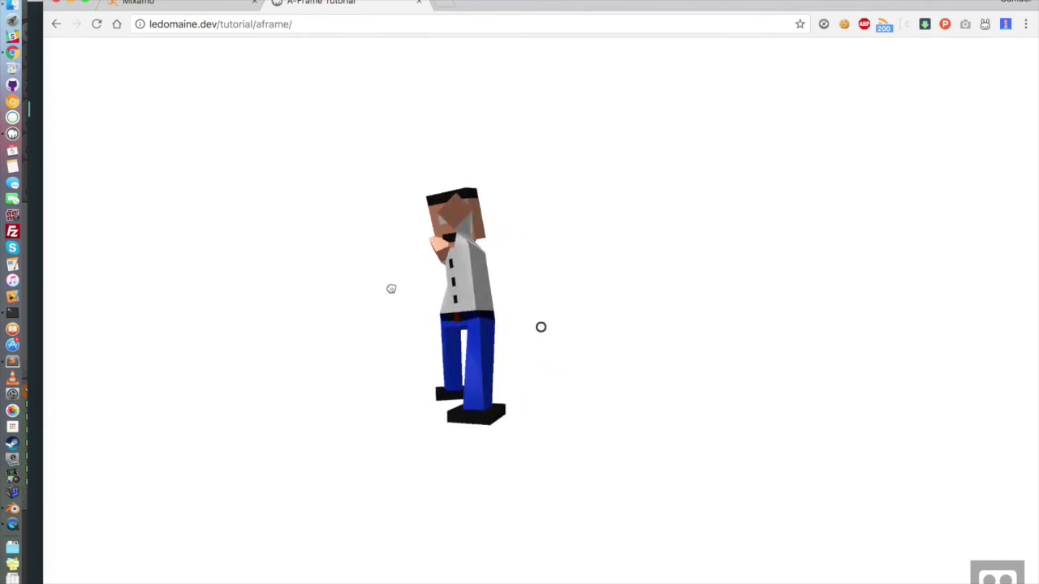
# Step: Rotate the A-Frame view to face the smaller character, then return to Sublime Text
pyautogui.moveTo(391, 289); pyautogui.dragTo(559, 251)
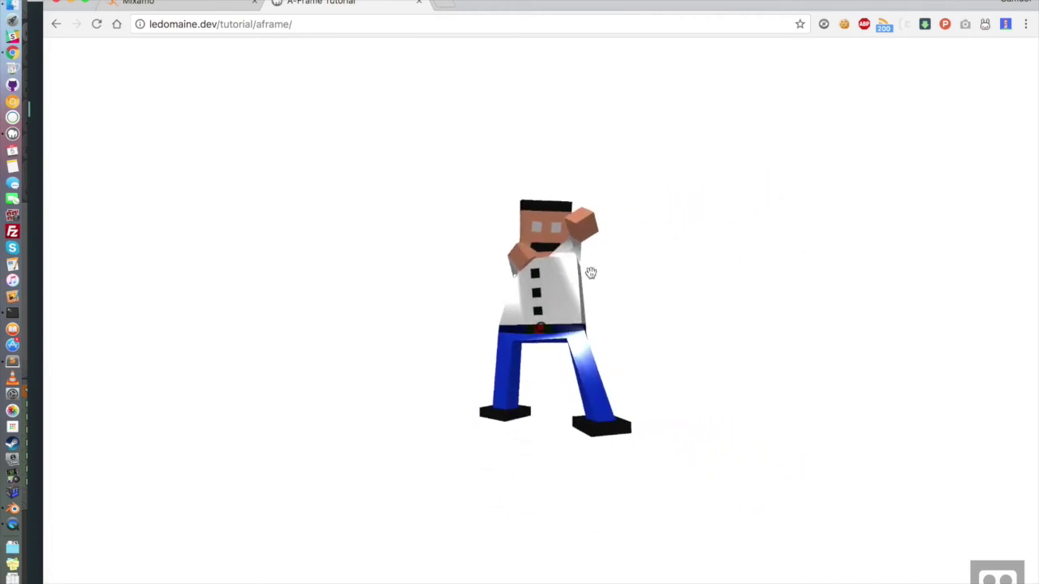
pyautogui.click(36, 395)
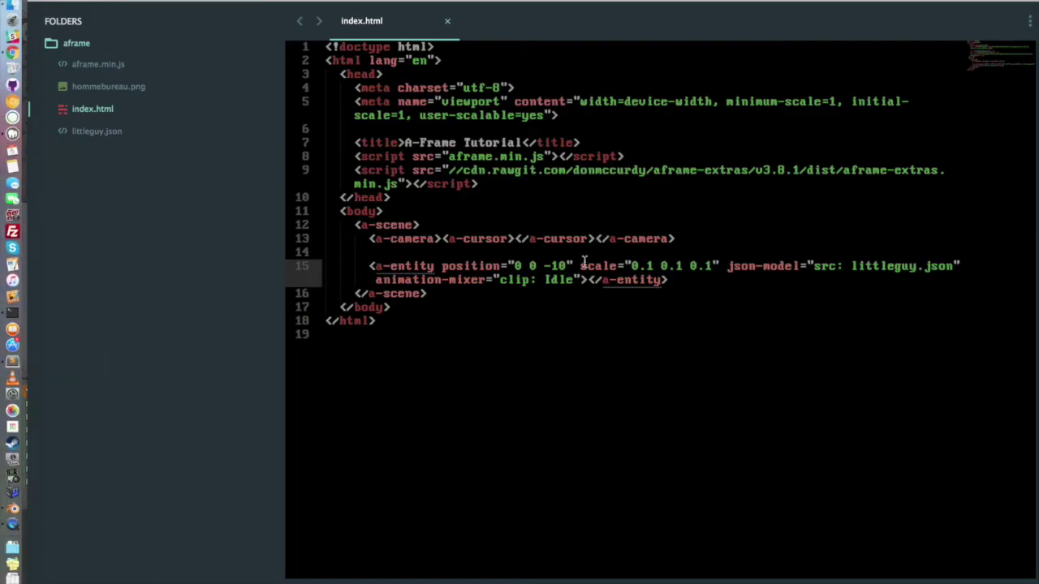
# Step: Below </a-scene>, add a script block calling document.querySelector and setAttribute
pyautogui.click(515, 292)
pyautogui.press('Return')
pyautogui.press('Return')
pyautogui.write('<a')
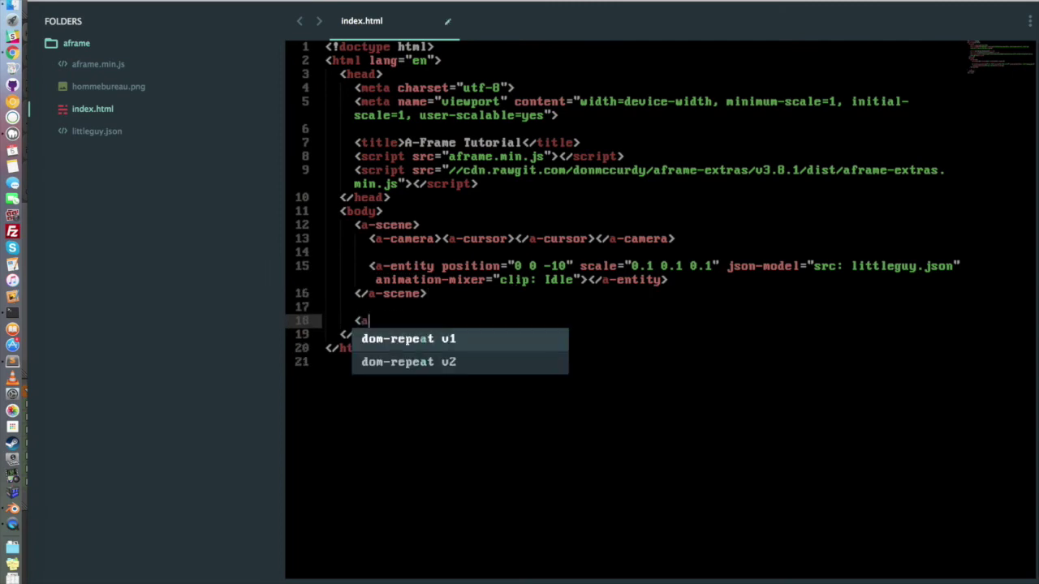
pyautogui.press('BackSpace')
pyautogui.write('script')
pyautogui.press('Tab')
pyautogui.press('Tab')
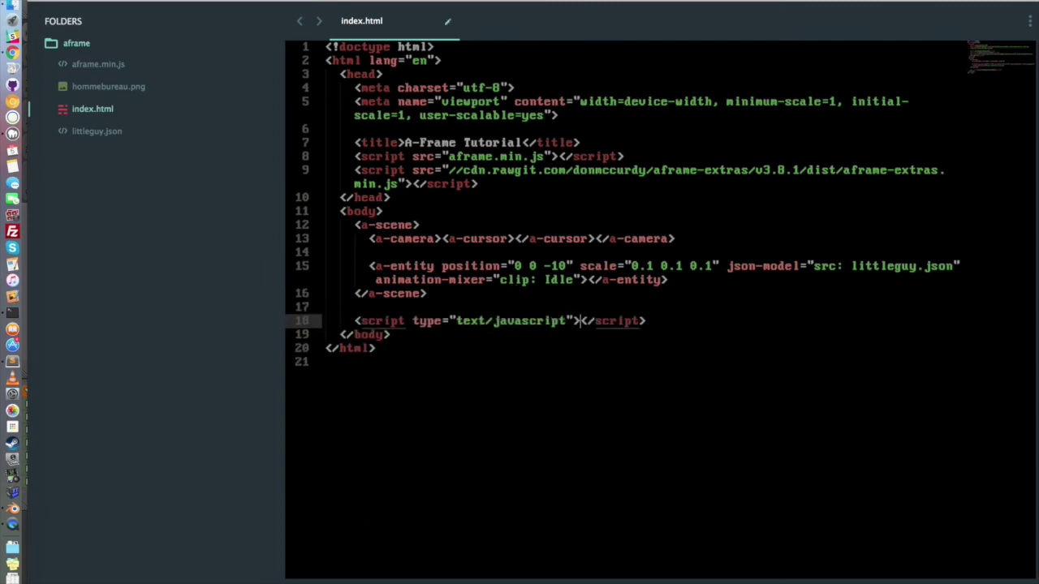
pyautogui.press('Return')
pyautogui.write('oocument.quer')
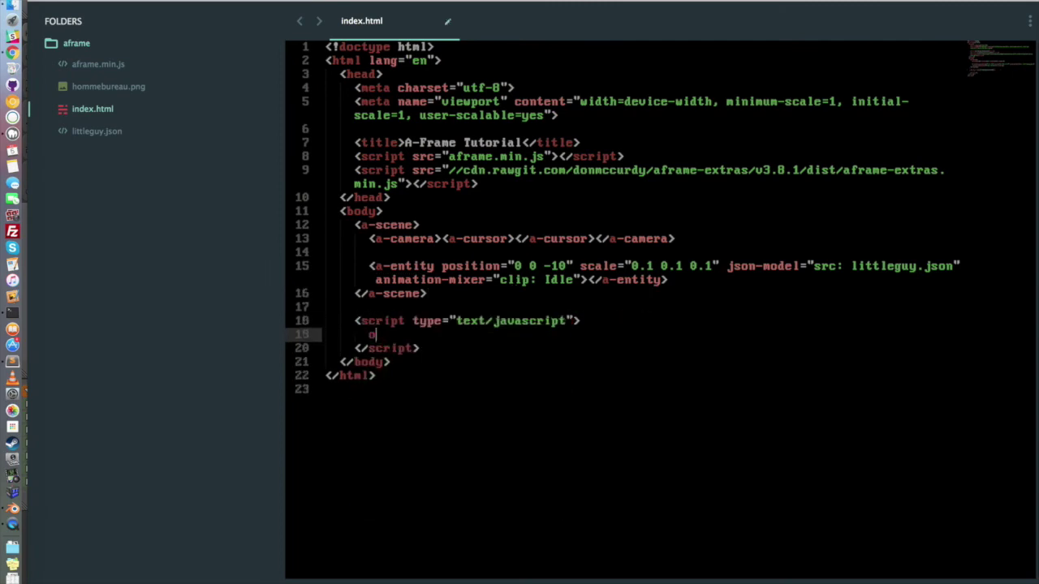
pyautogui.write('ySelector(')
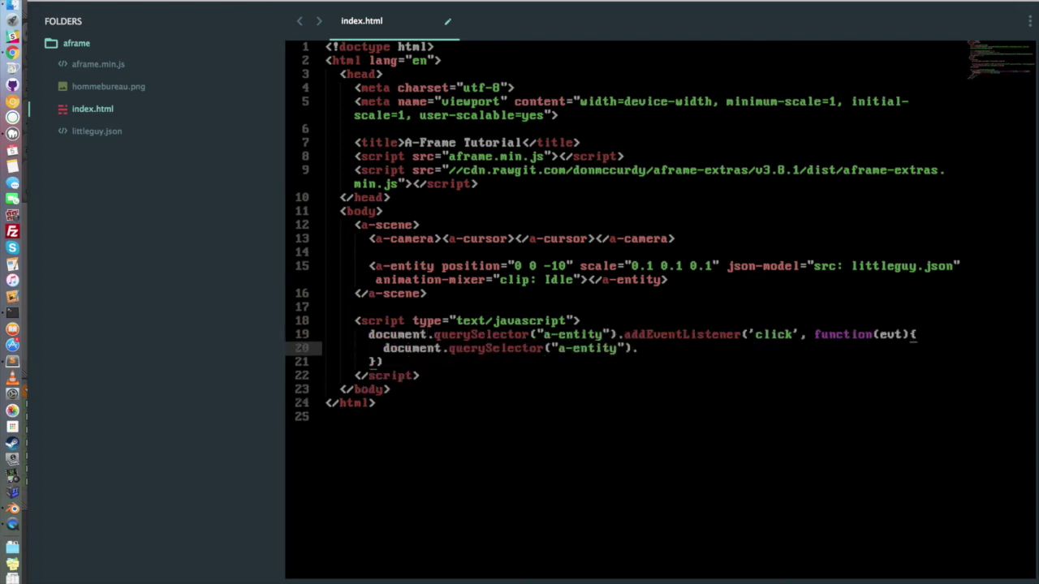
pyautogui.write('setAttribute("')
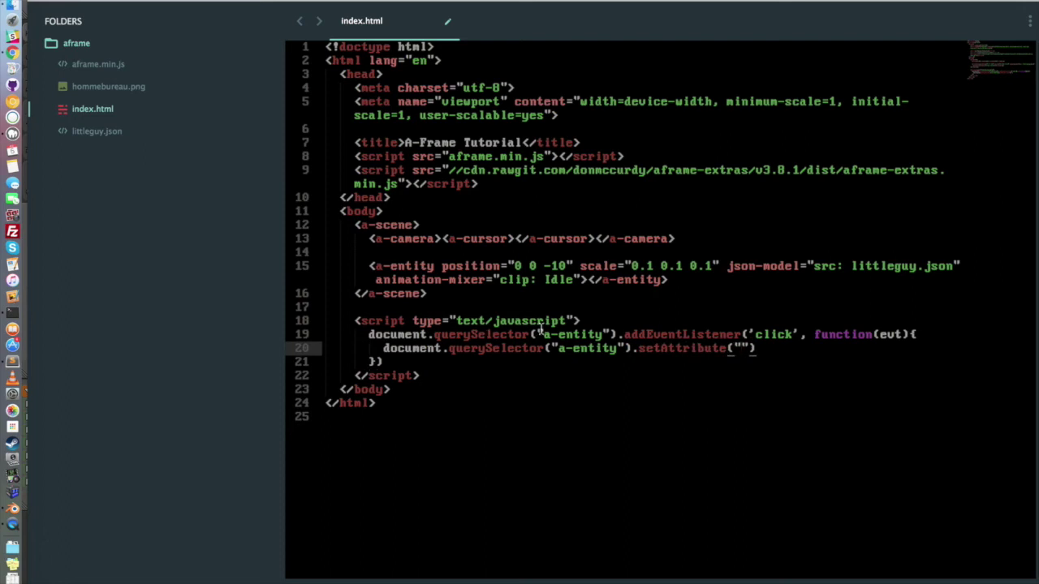
# Step: Make setAttribute set animation-mixer to "clip: Dying; autoplay: true; loop: false;"
pyautogui.moveTo(542, 334); pyautogui.dragTo(604, 335)
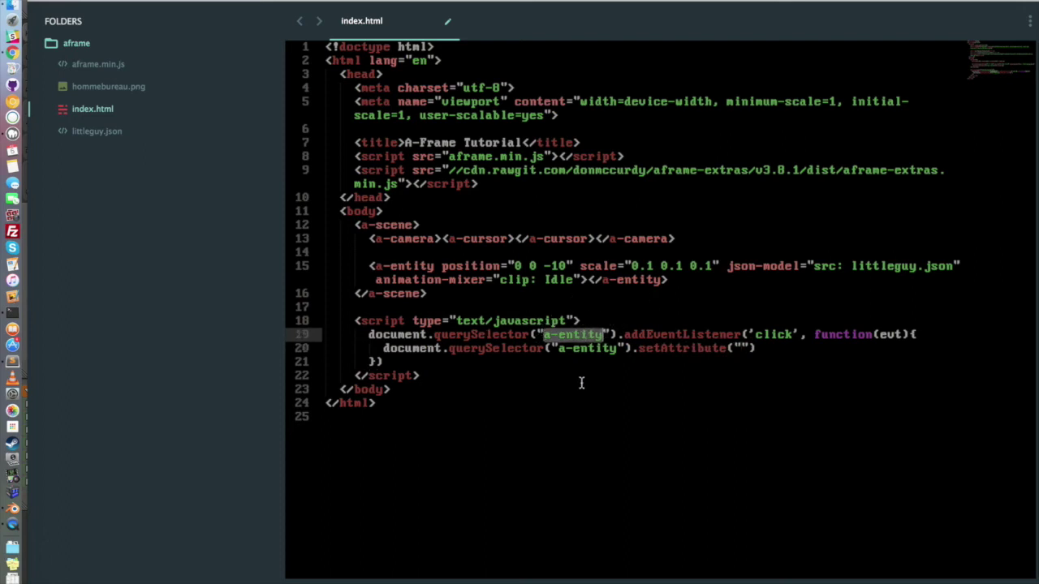
pyautogui.click(739, 348)
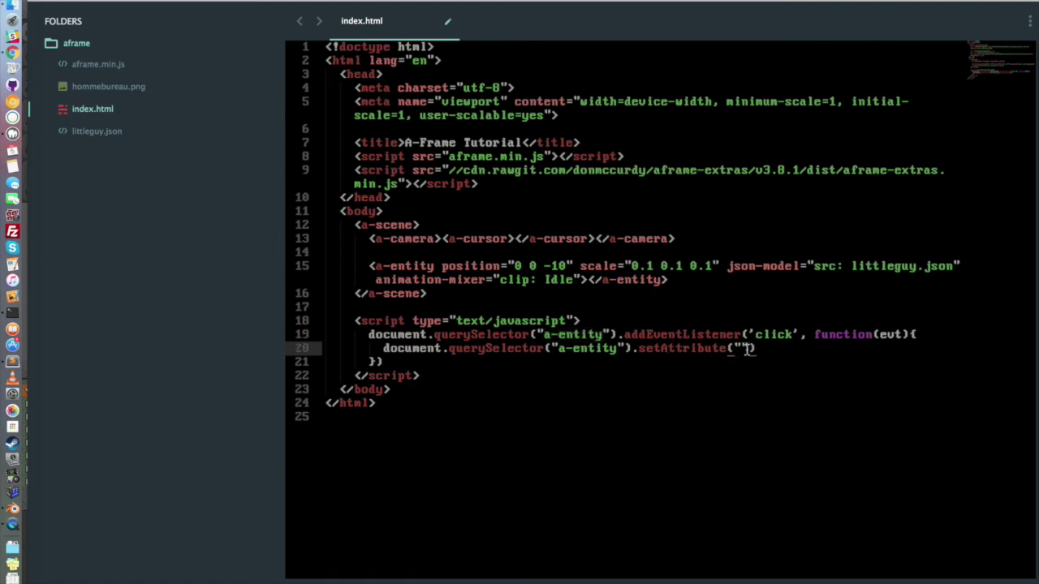
pyautogui.write('animation-m')
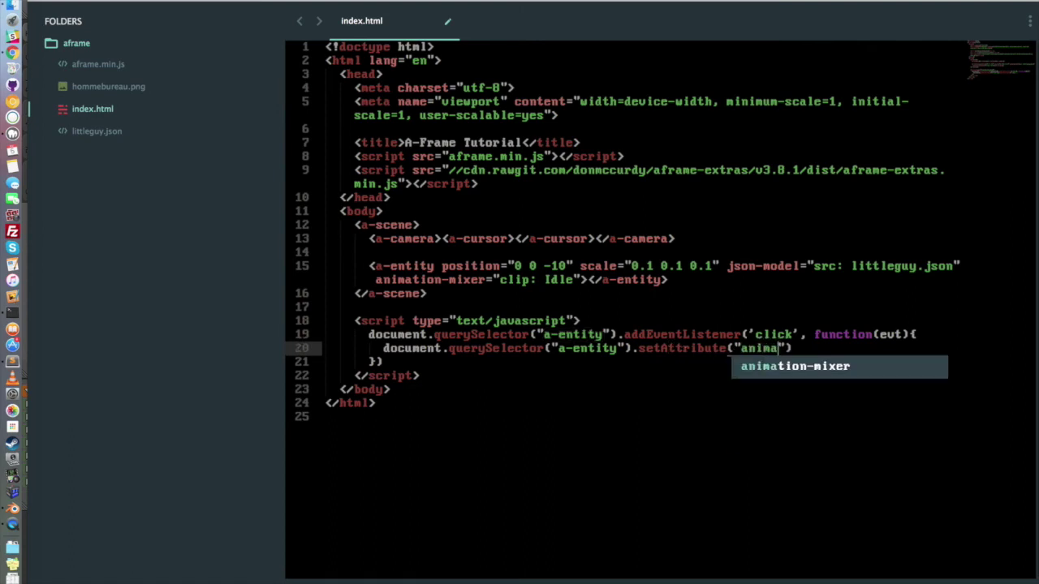
pyautogui.press('Return')
pyautogui.write('", "clip: Dying;')
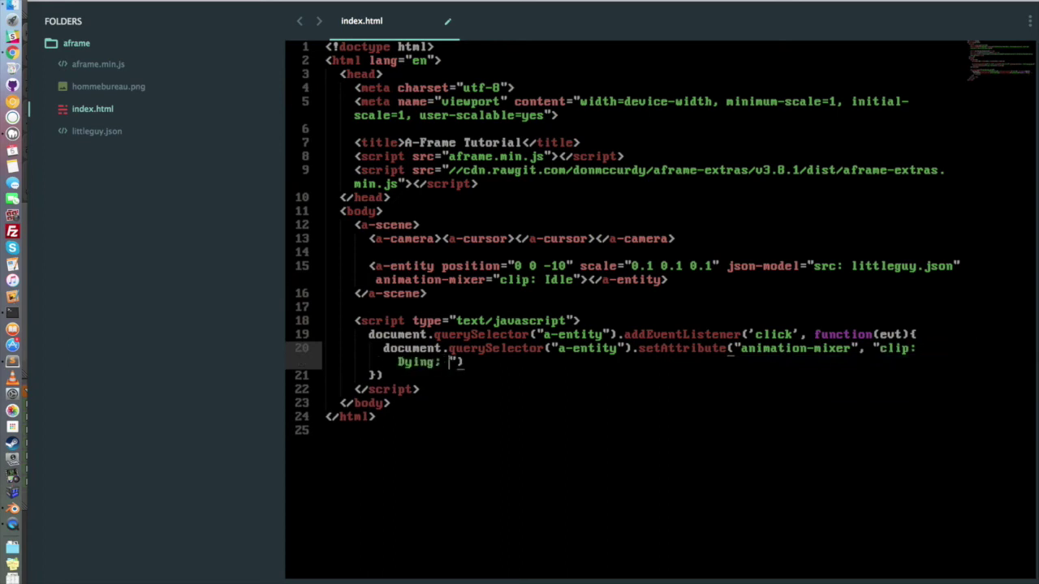
pyautogui.write(' autoplay: true;')
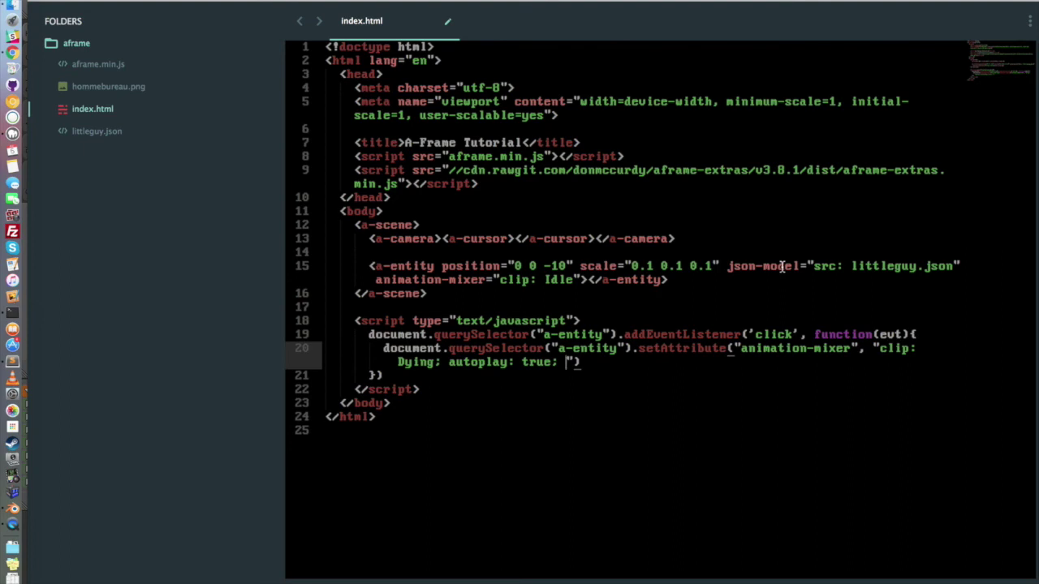
pyautogui.write('loop: false')
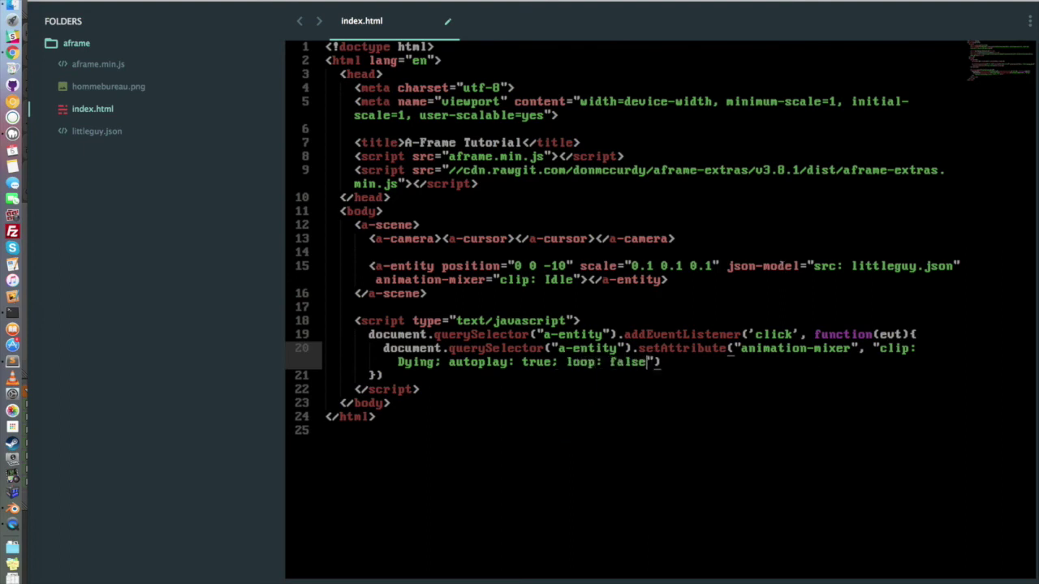
pyautogui.write(';')
# Step: Reload the A-Frame page in Chrome and orbit the camera around the character
pyautogui.click(17, 73)
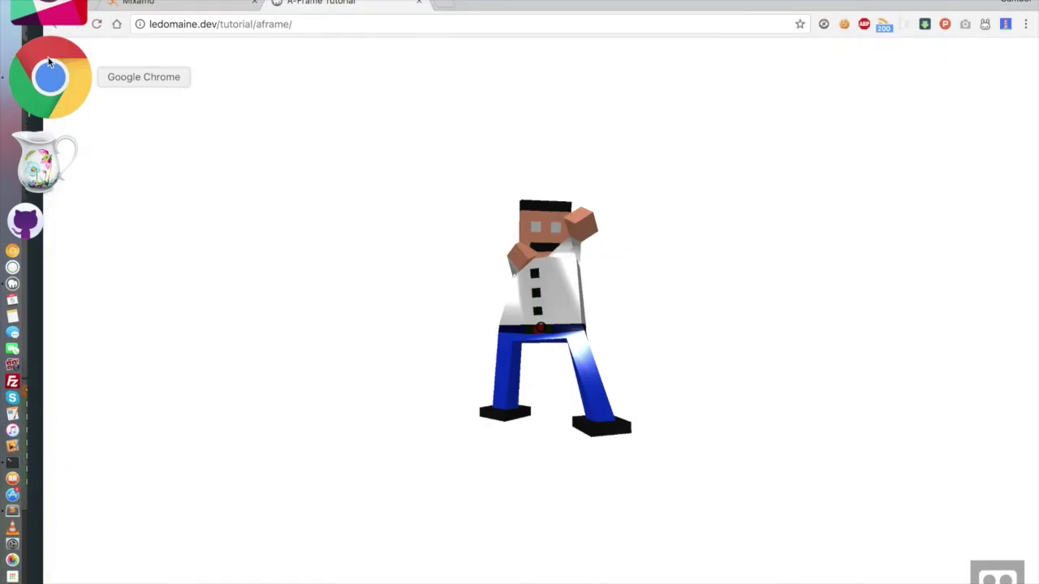
pyautogui.press('super+r')
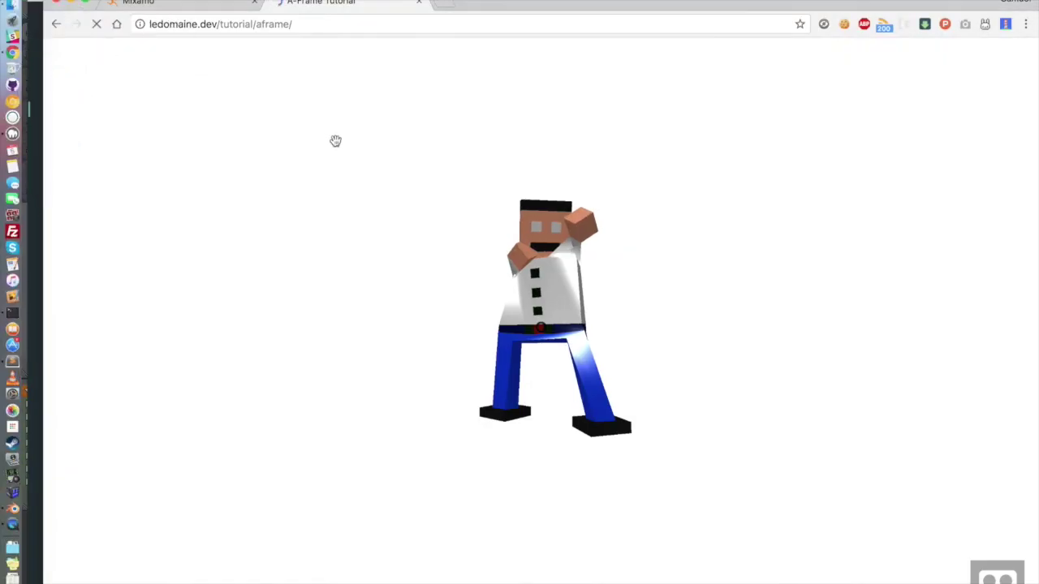
pyautogui.moveTo(316, 157); pyautogui.dragTo(444, 241)
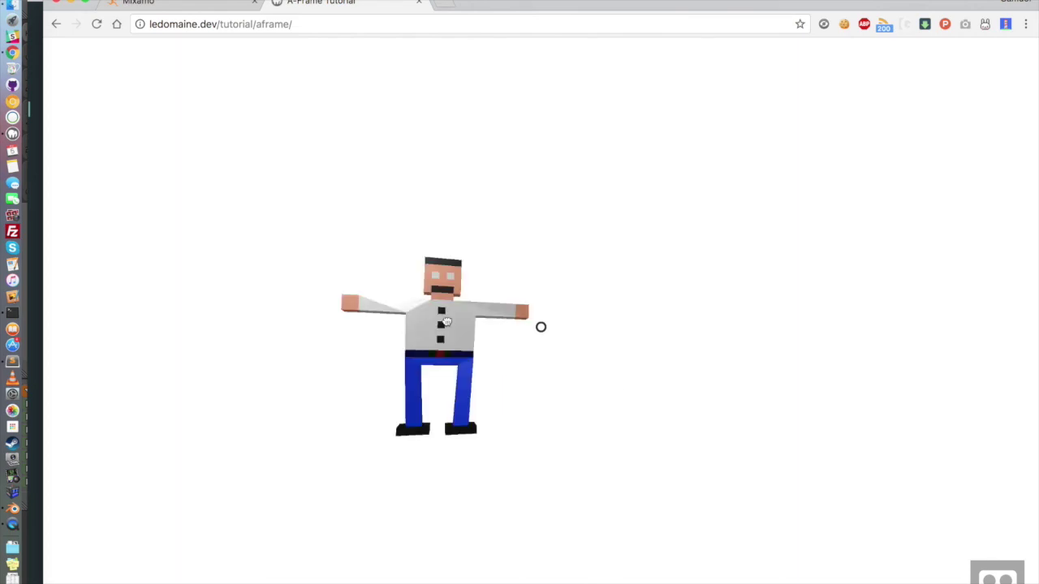
pyautogui.moveTo(447, 323); pyautogui.dragTo(371, 320)
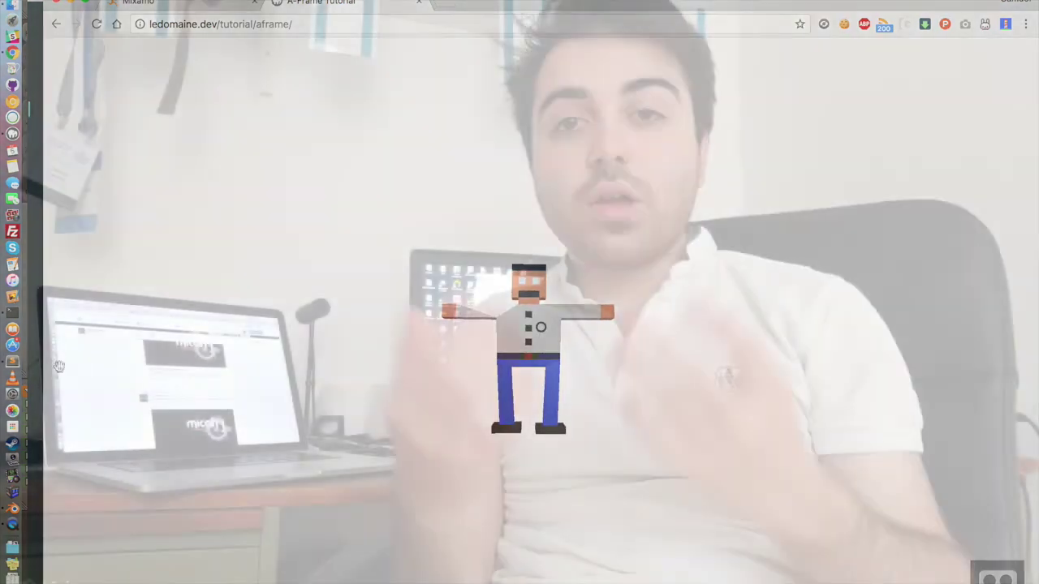